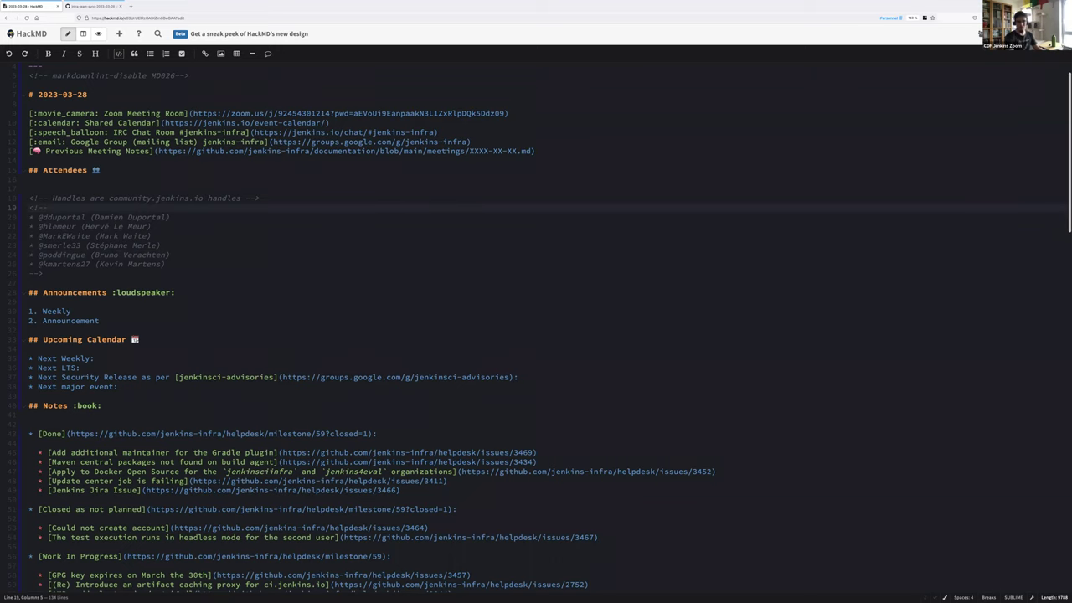
Uncomment the attendee list by removing the opening and closing comment marker lines around it
key("shift+Home")
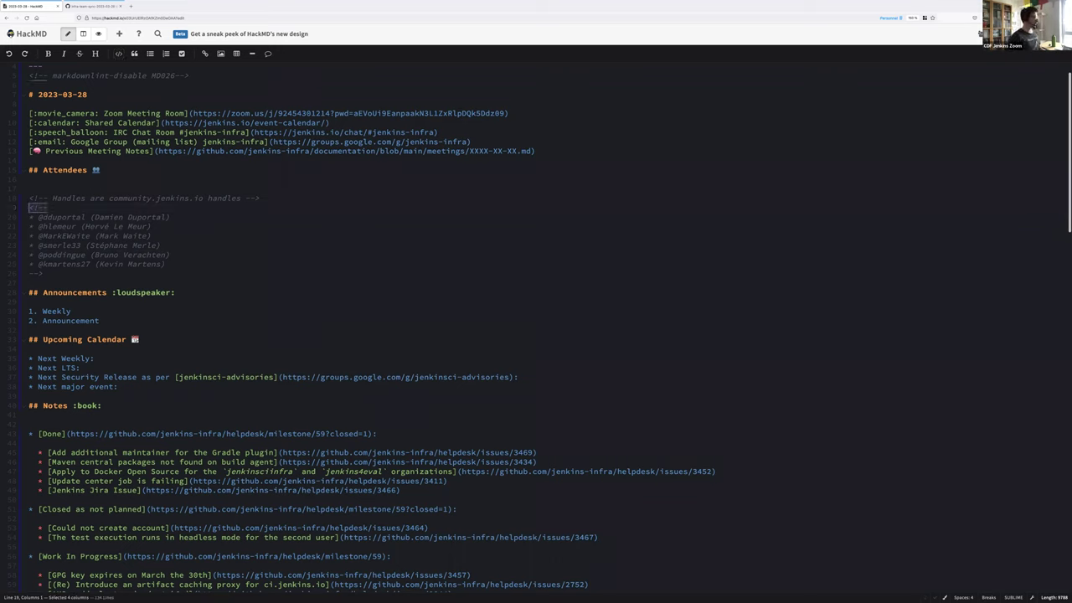
key("BackSpace")
key("BackSpace")
key("Down")
key("Down")
key("Down")
key("Down")
key("Down")
key("Down")
key("Down")
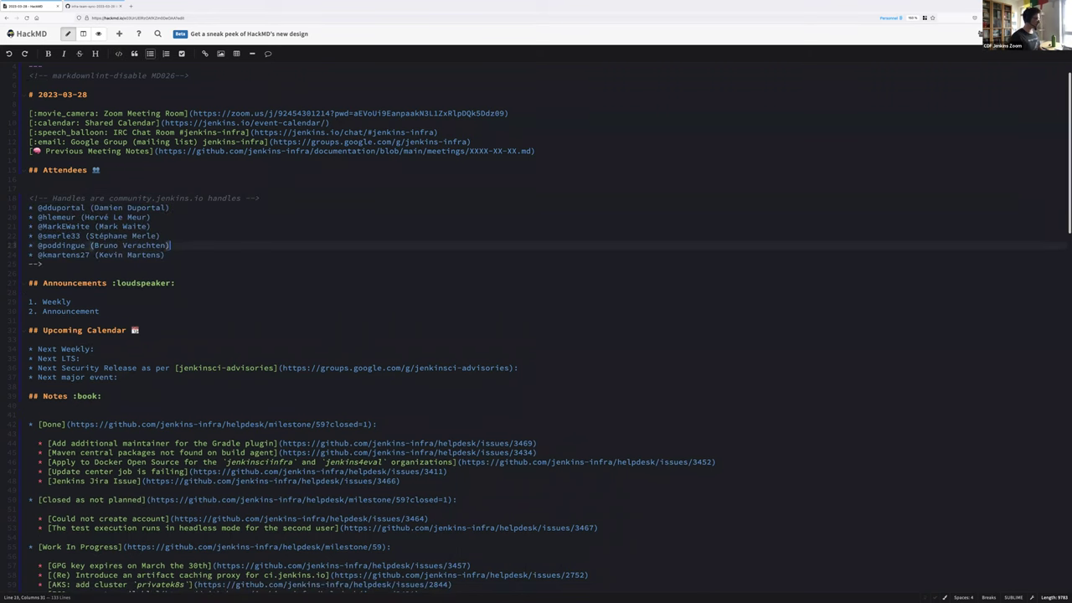
key("shift+Home")
key("BackSpace")
key("BackSpace")
Add the version to the first item under Announcements so that it reads "Weekly: 2.397"
key("Down")
key("Down")
key("Down")
key("Down")
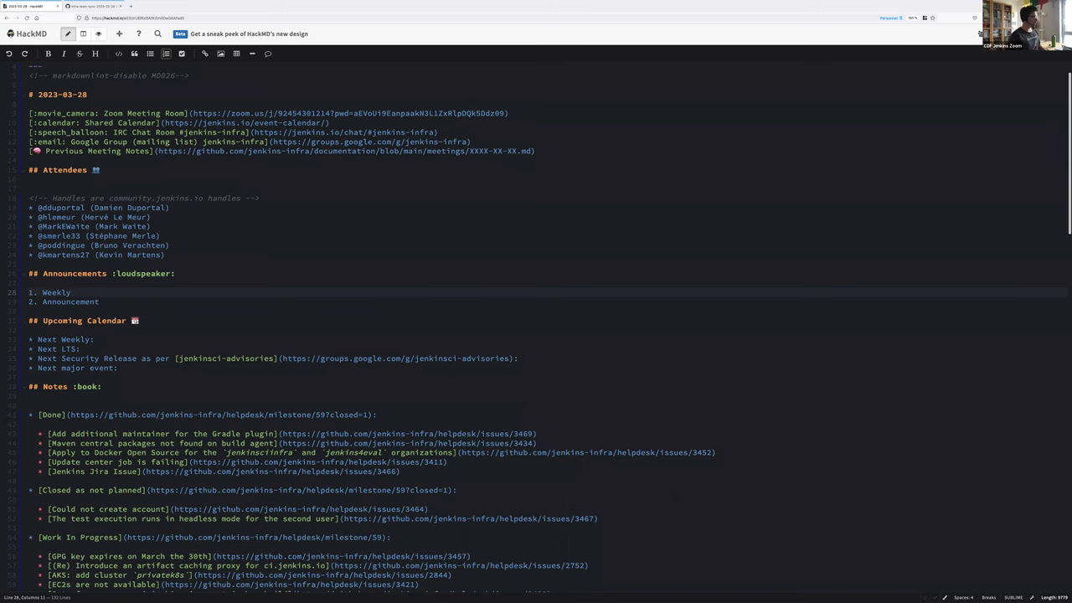
key("BackSpace")
type(": 2.397")
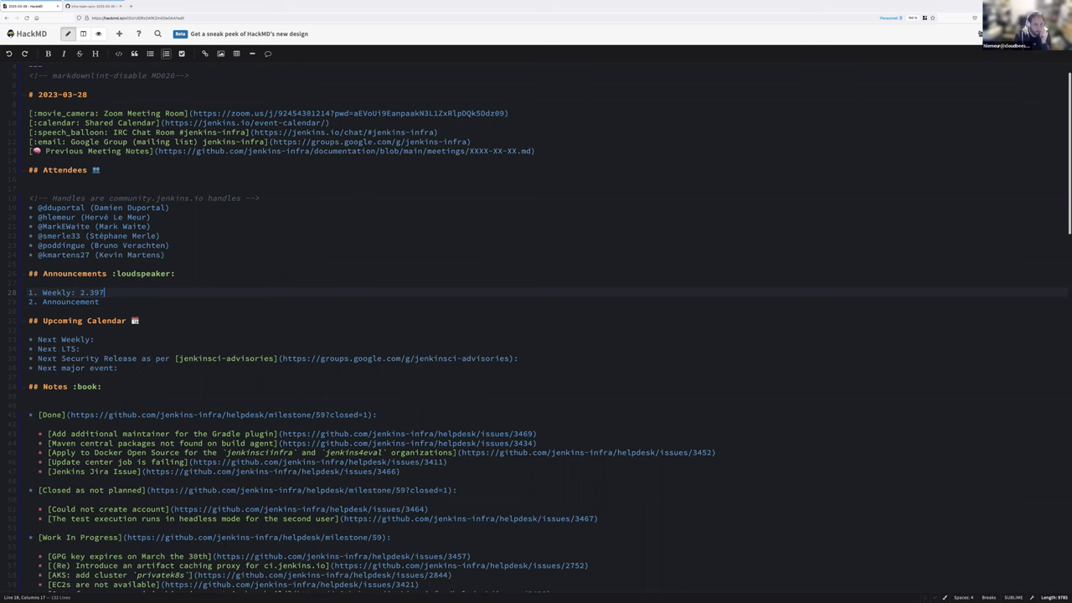
key("Return")
key("BackSpace")
key("BackSpace")
key("BackSpace")
key("BackSpace")
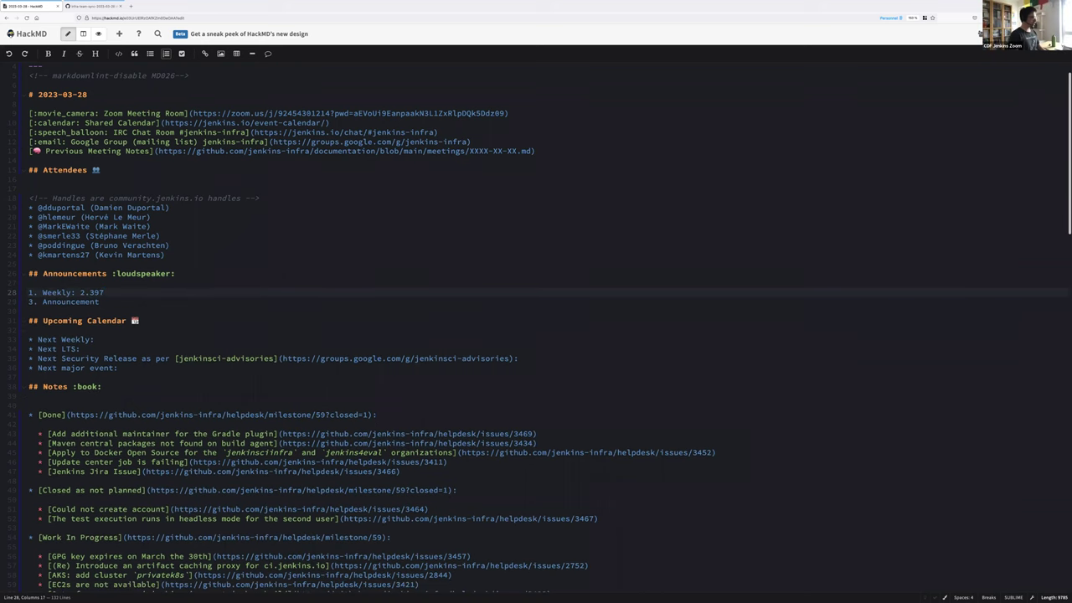
Add a sub-bullet under the Weekly item reading "Release went fine, with the new GPG key (but the old Digicert)"
key("Return")
type("*")
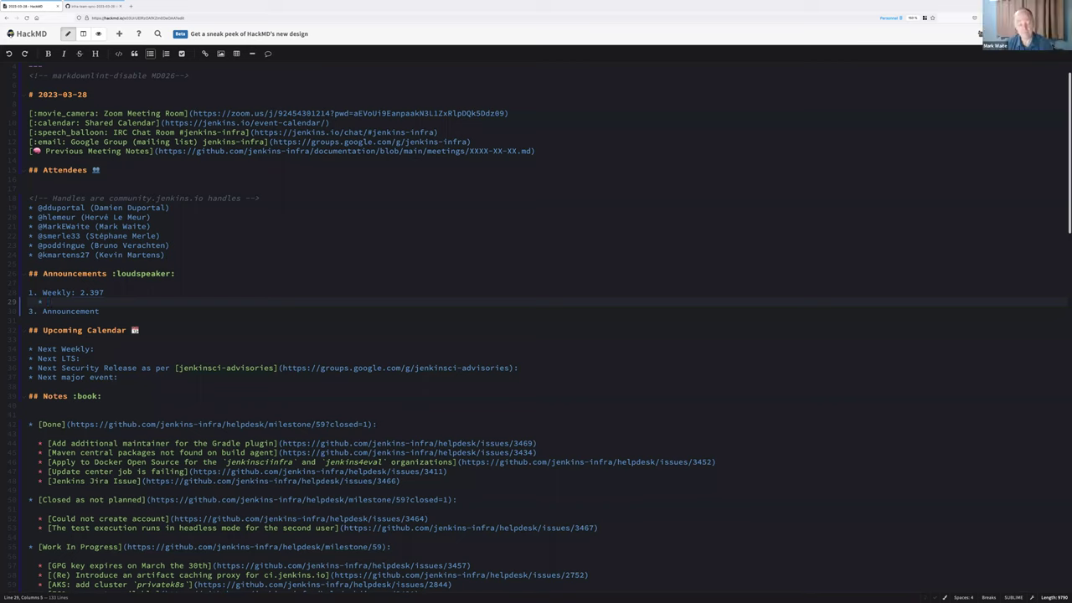
type("Release went fine,")
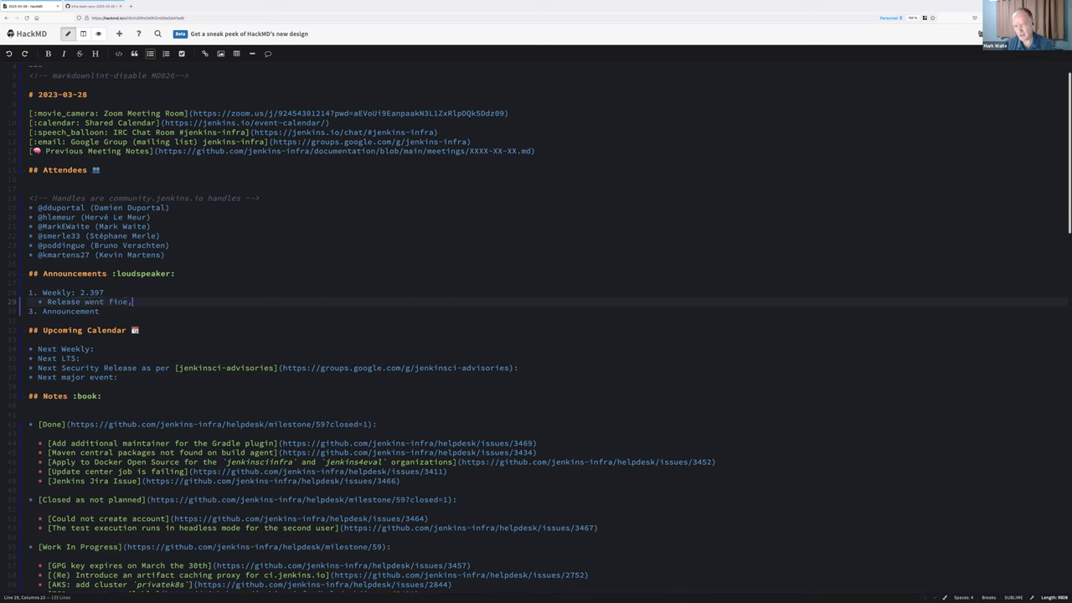
type(" with the new GPG")
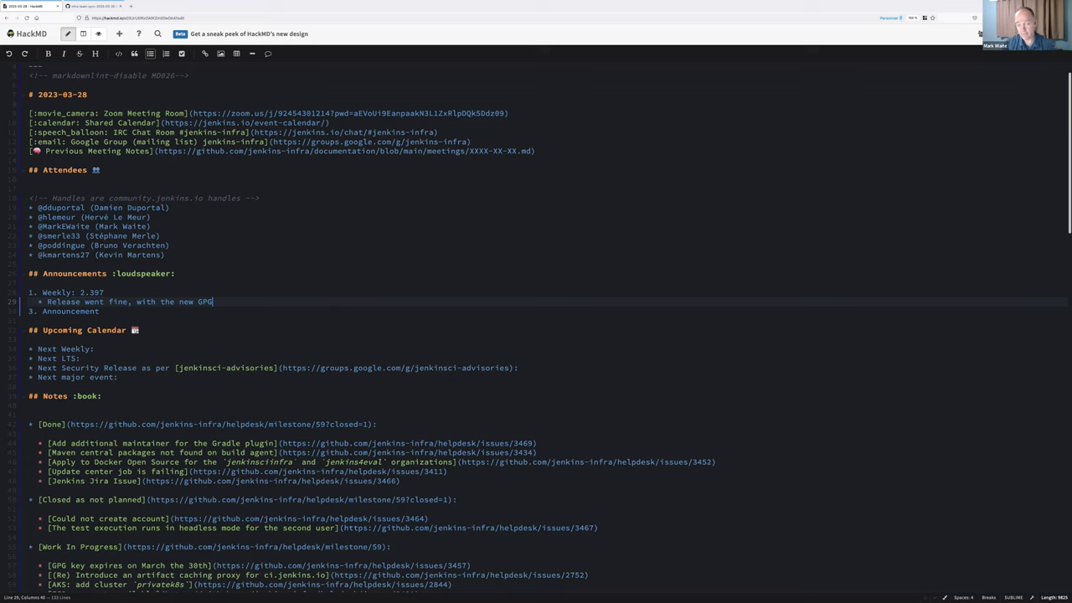
type("key (but the old")
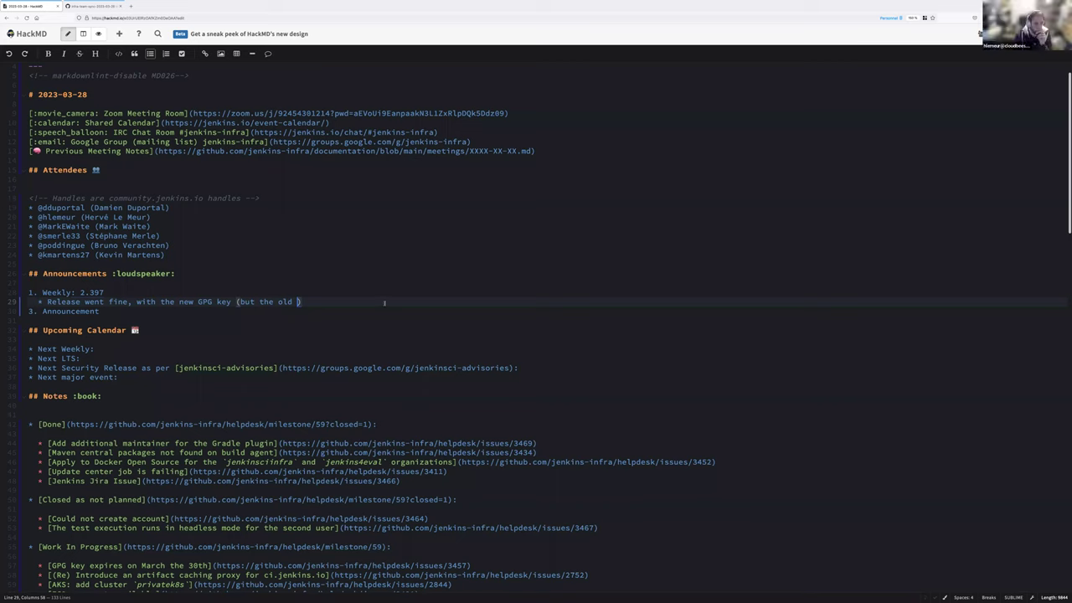
type("Digicert")
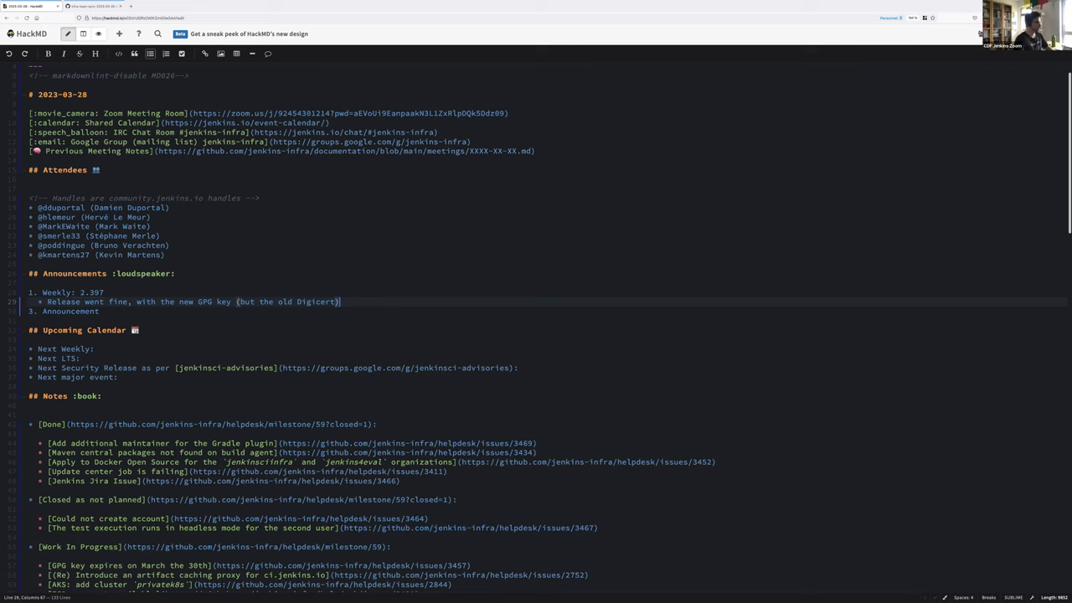
Add a second sub-bullet under the Weekly item reading "New release.ci instance behaves nicely"
key("Return")
type("New release.ci instance behaves")
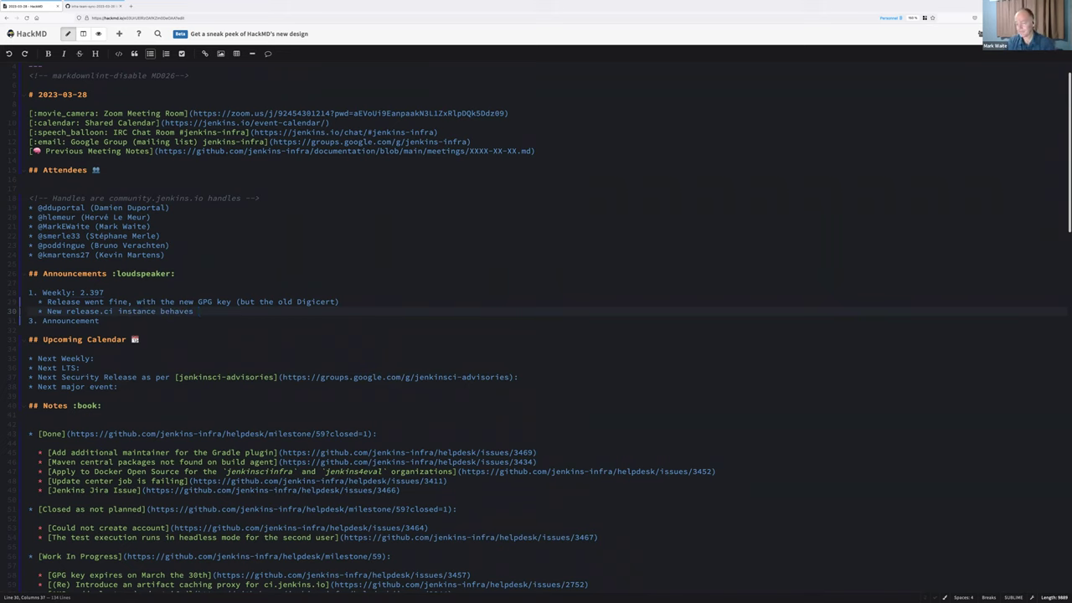
type(" nicely")
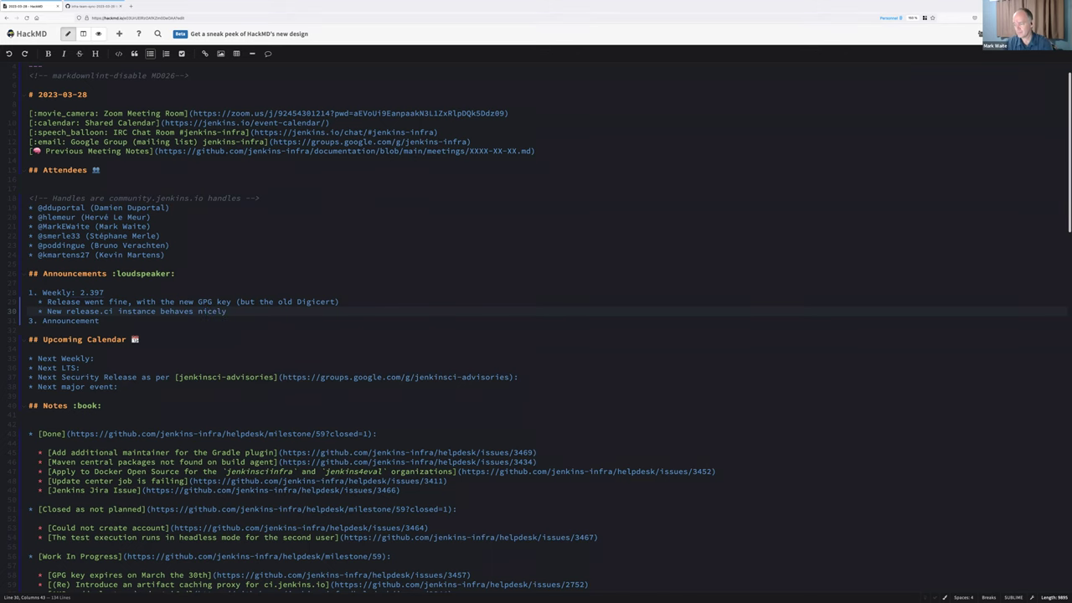
Add a third Weekly sub-bullet: "Packaging is hitting a few minor hiccups: only delayin of 1-2 hours (we have fixed issues)"
key("Return")
type("Packag")
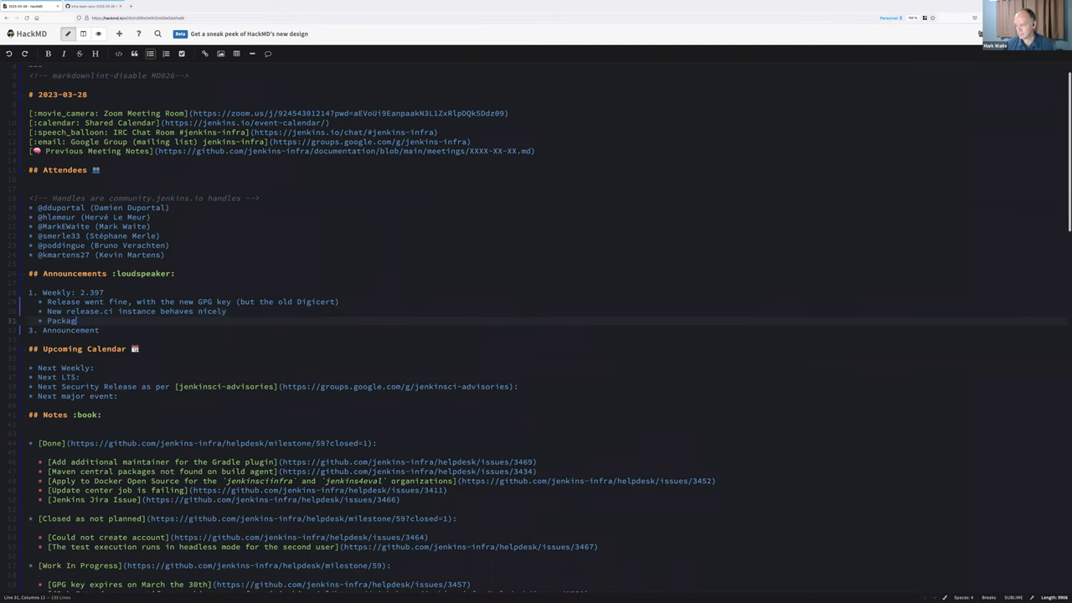
type("ing is hitti")
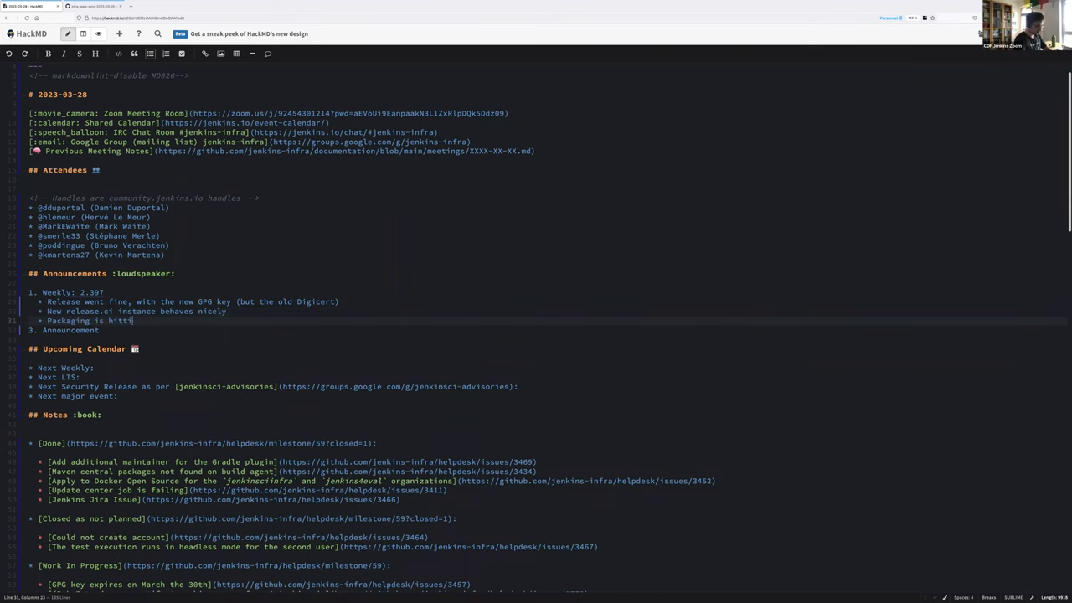
type("ng a few minor hiccups:")
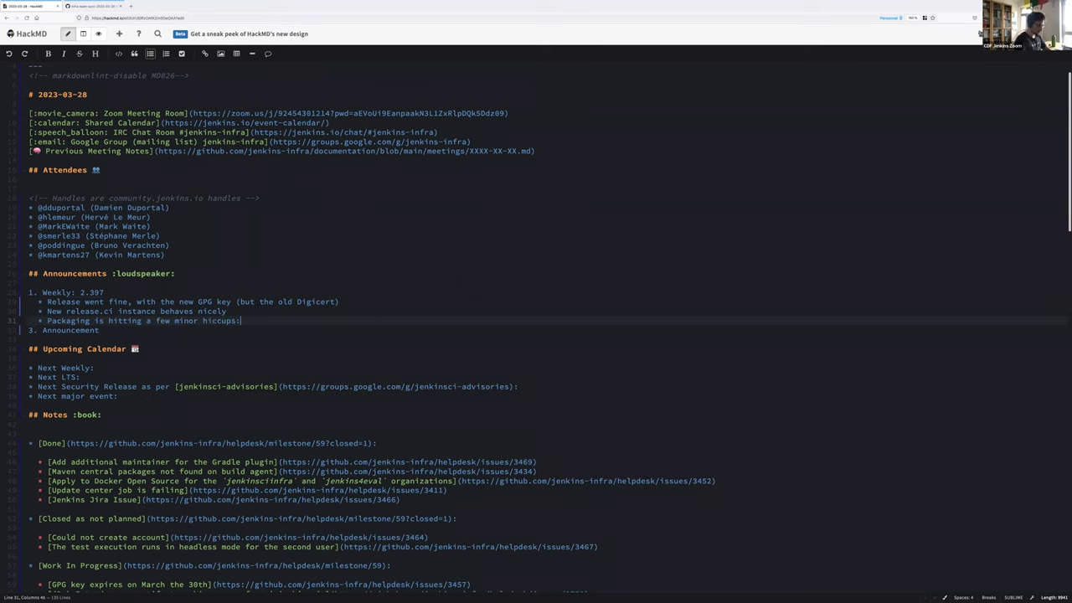
type(" only dela")
type("yin of 1-2 hours (we")
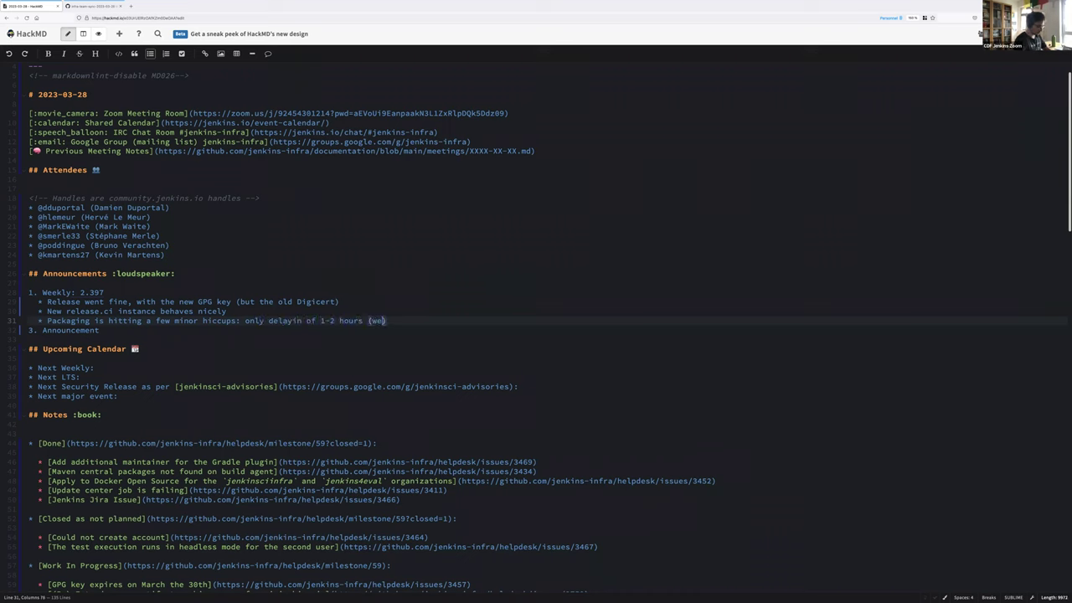
type(" have fixed issues")
Add a fourth Weekly sub-bullet reading "Next steps: Docker packaging and the last checklist items later today"
key("Return")
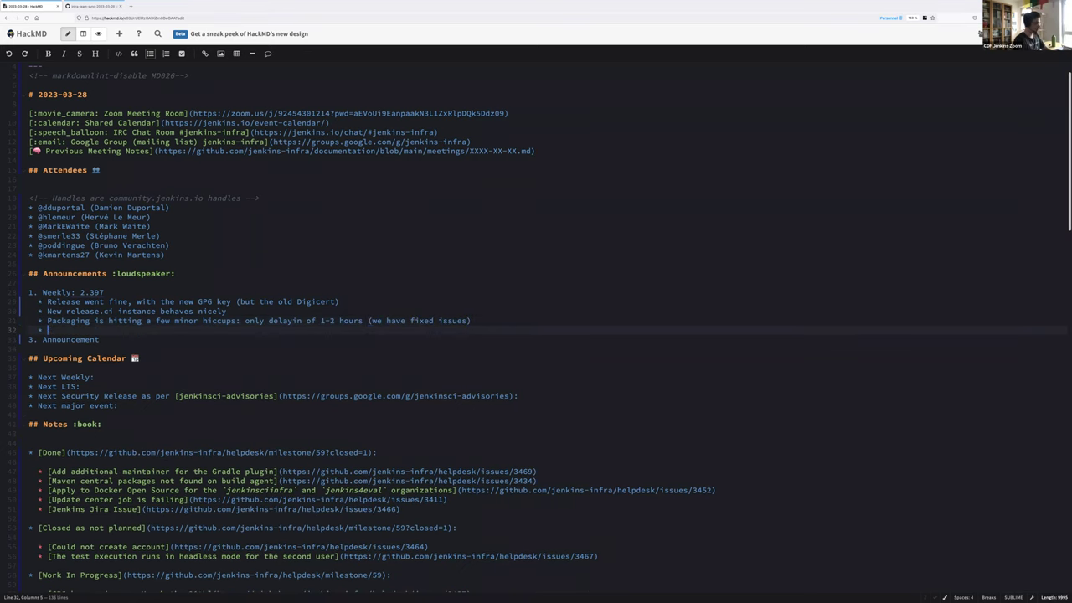
type("Next steps: D")
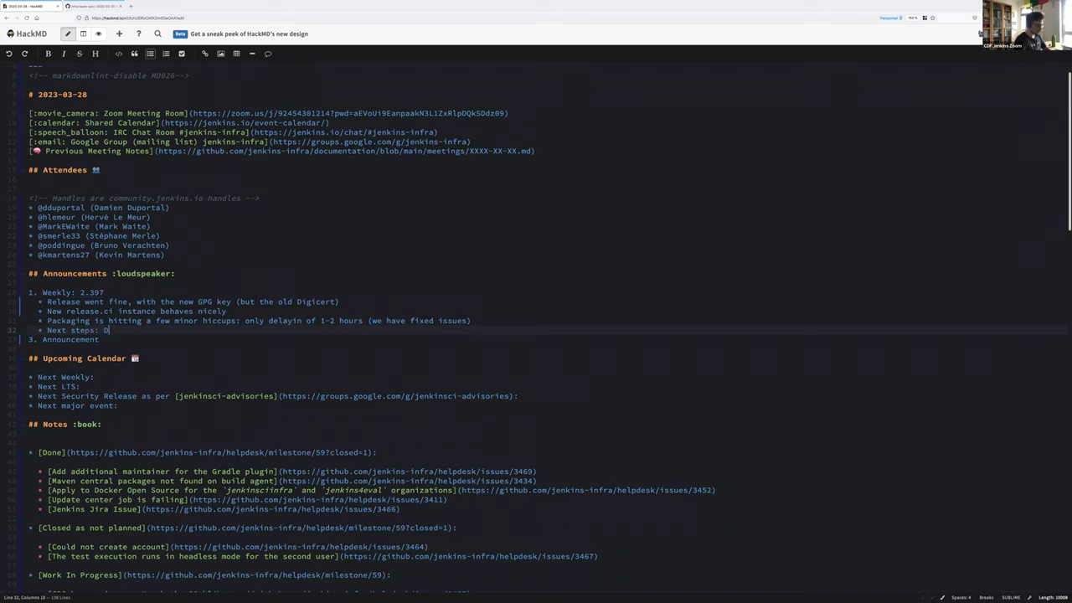
type("ocker pacakging")
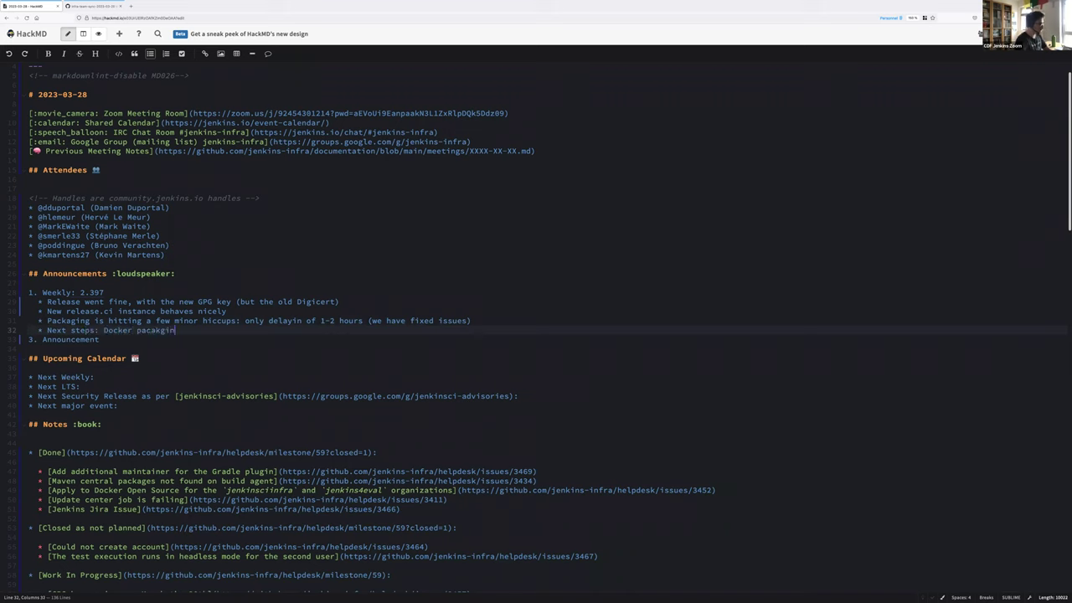
key("BackSpace")
key("BackSpace")
key("BackSpace")
key("BackSpace")
key("BackSpace")
key("BackSpace")
type("kaging ")
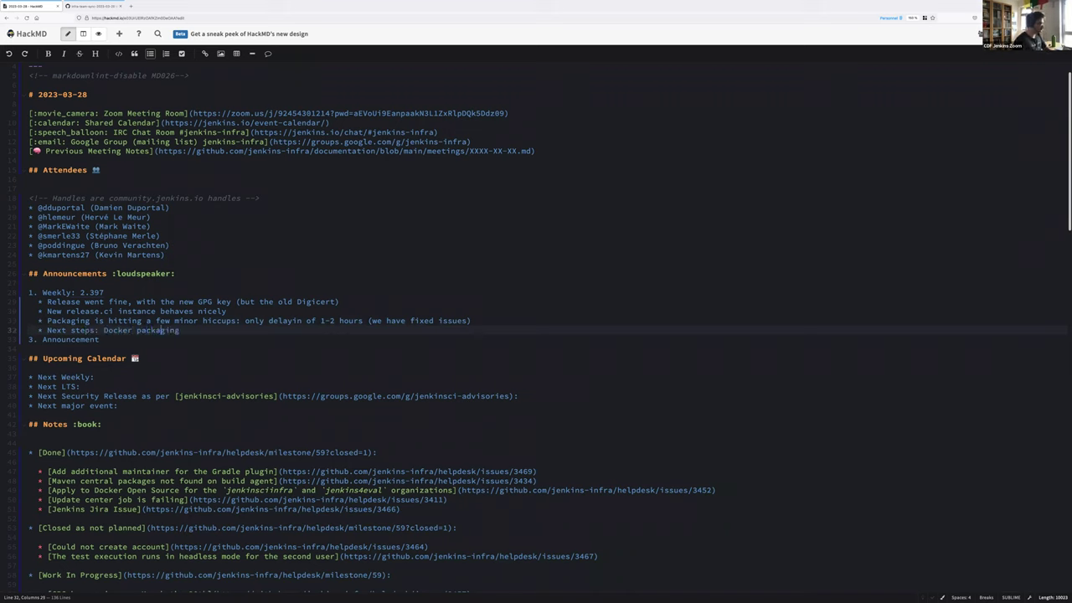
type("and ")
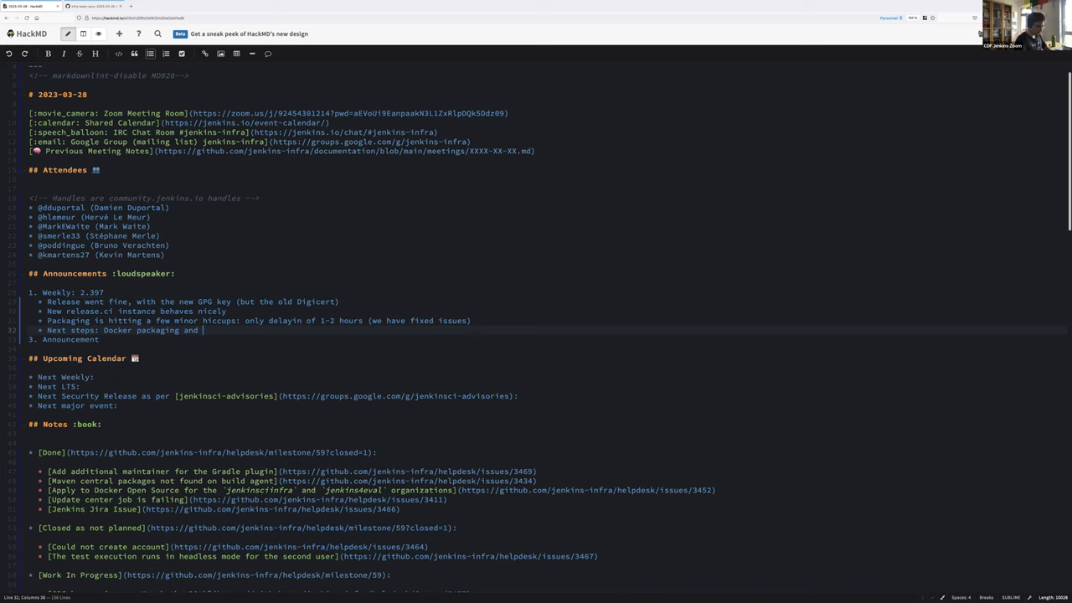
type("the last checklist items")
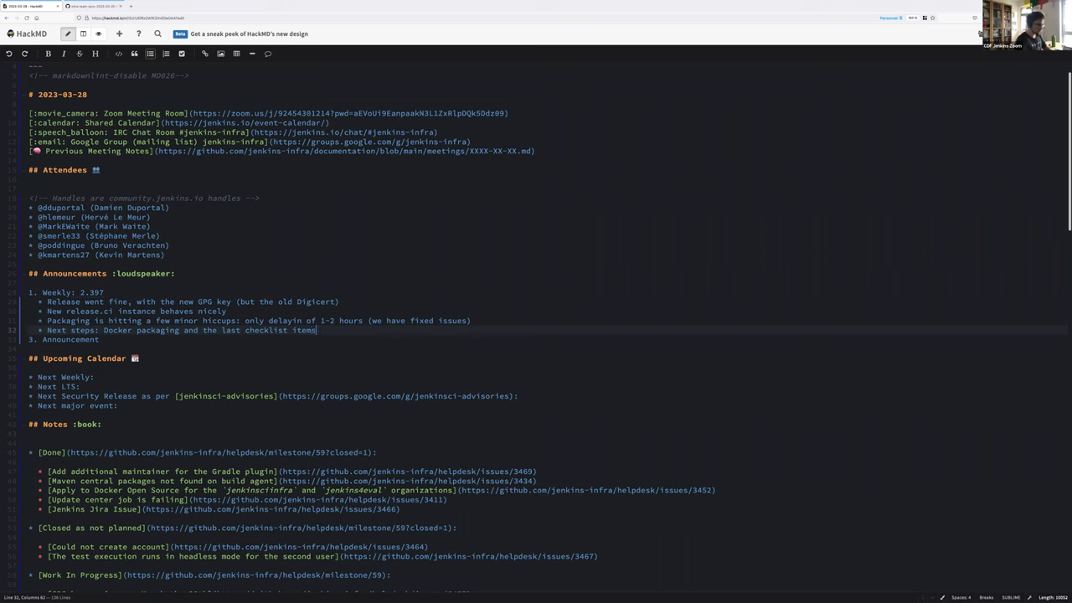
type(" later today")
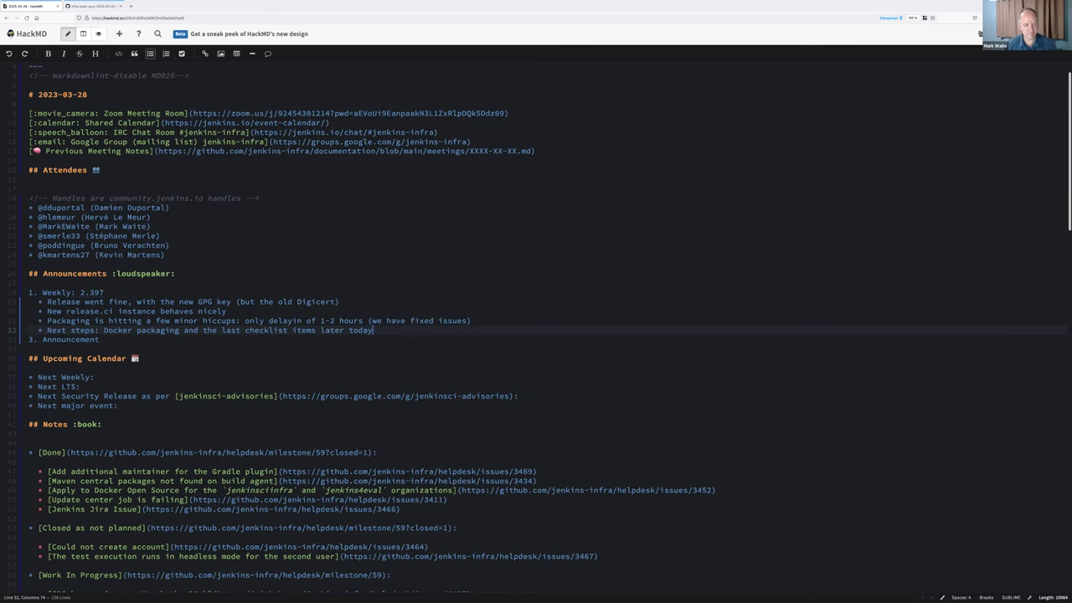
Renumber the placeholder "Announcement" item in the Announcements list as 2
key("Right")
key("Delete")
type("2")
Replace the placeholder text of announcement 2 with "New GPG key: add it to your keyring and agents"
key("End")
key("ctrl+shift+Left")
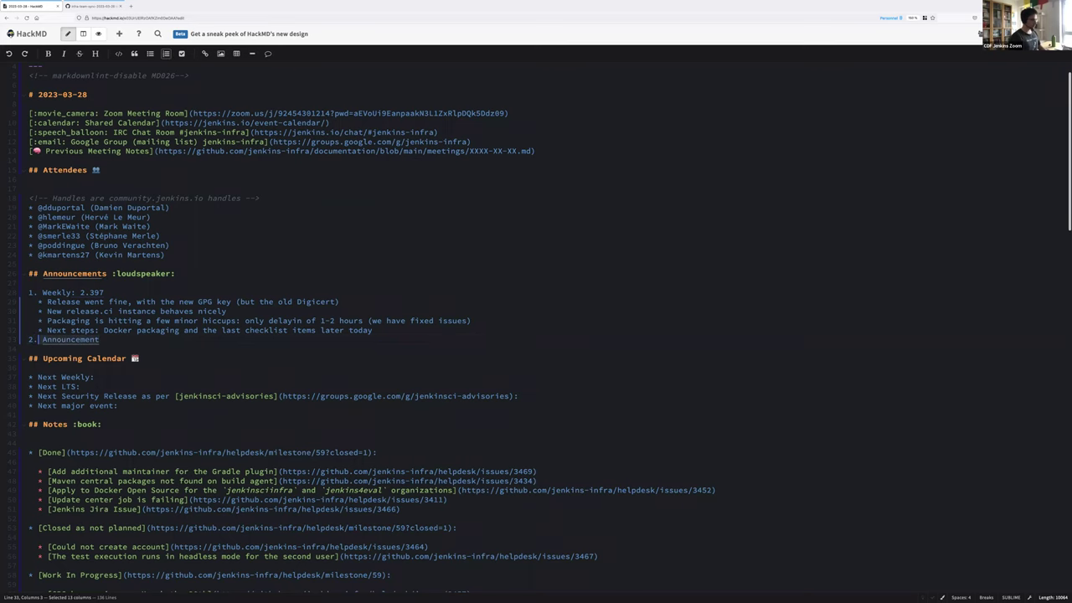
type("New GPG key:")
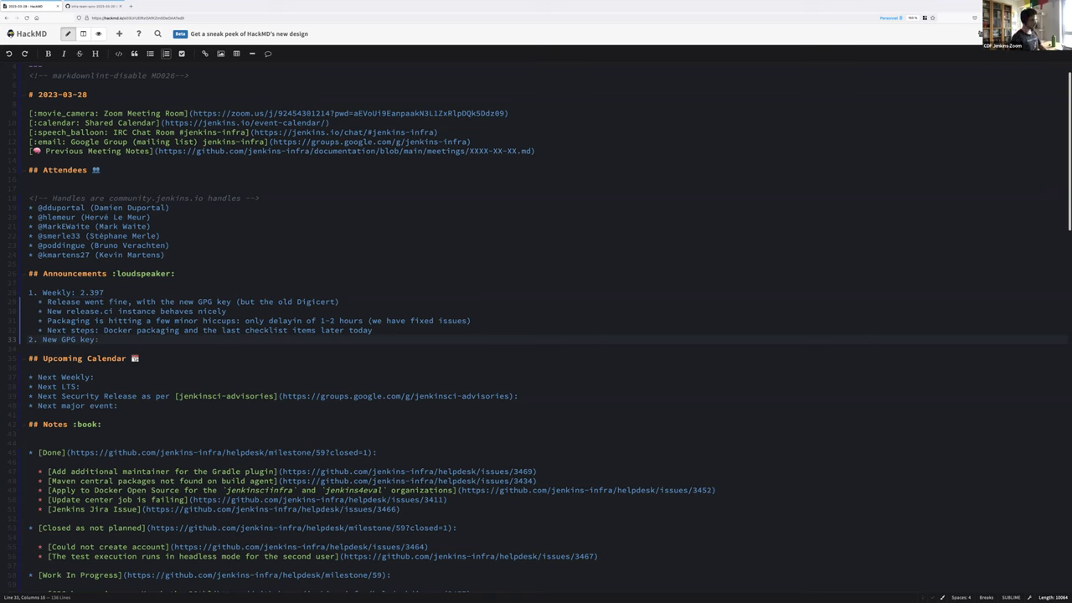
type(" add it")
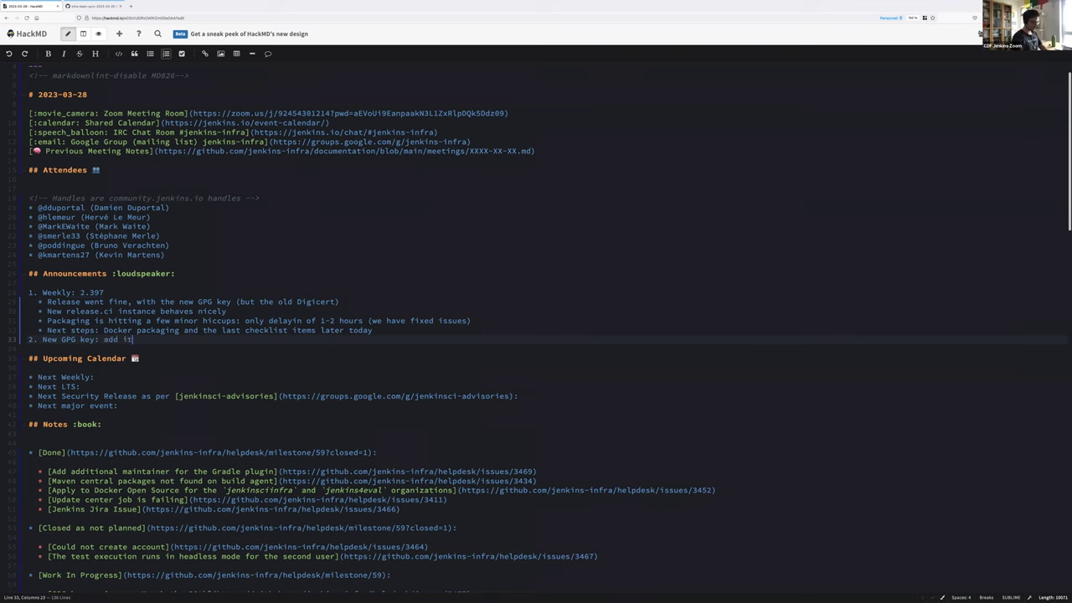
type(" to your")
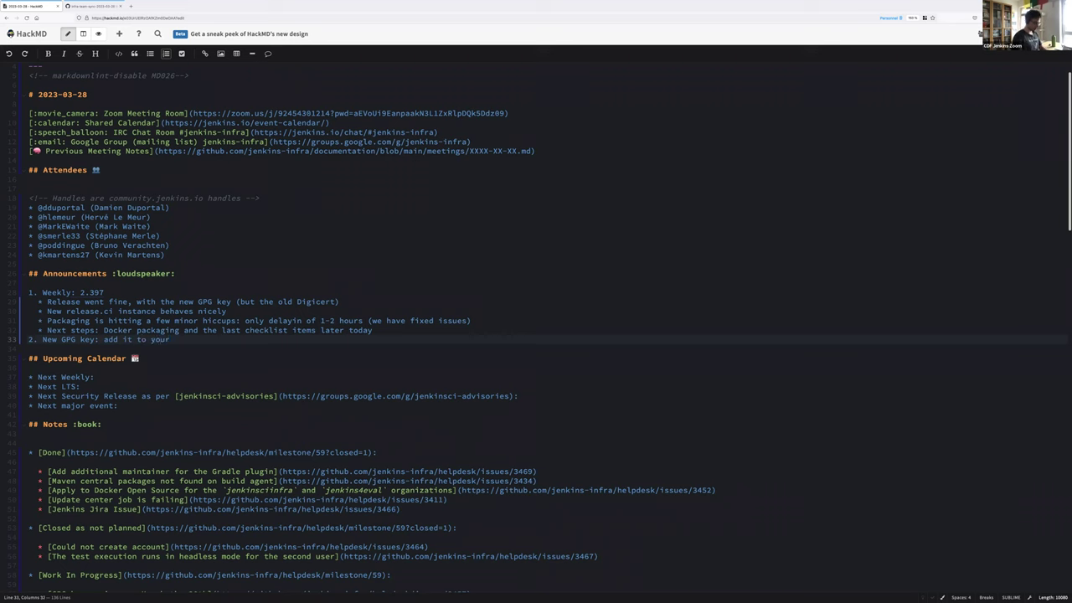
type(" keyregin")
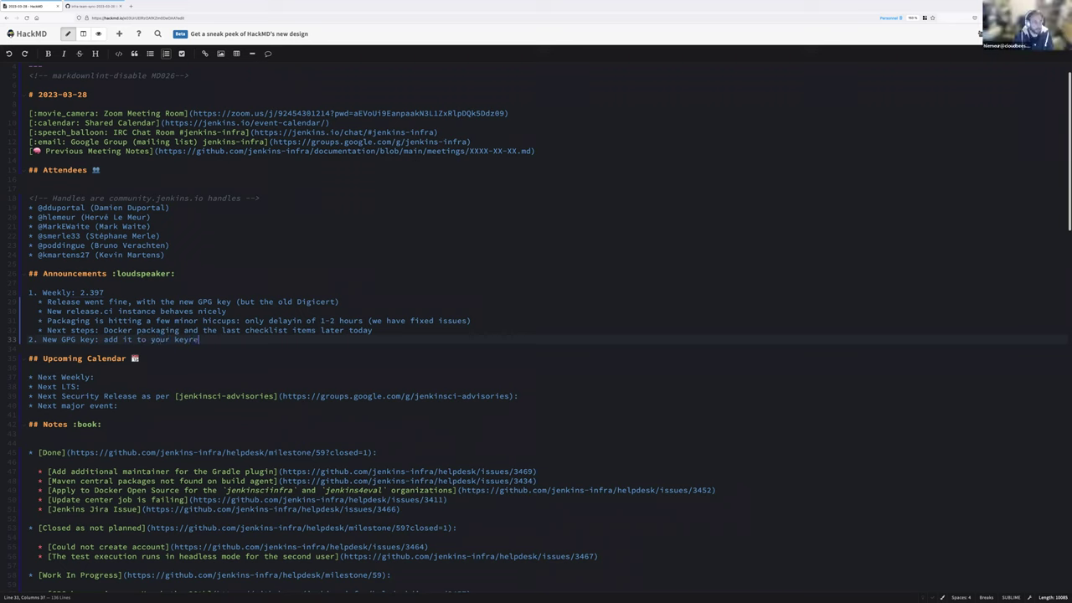
key("BackSpace")
key("BackSpace")
key("BackSpace")
key("BackSpace")
type("ing and agents")
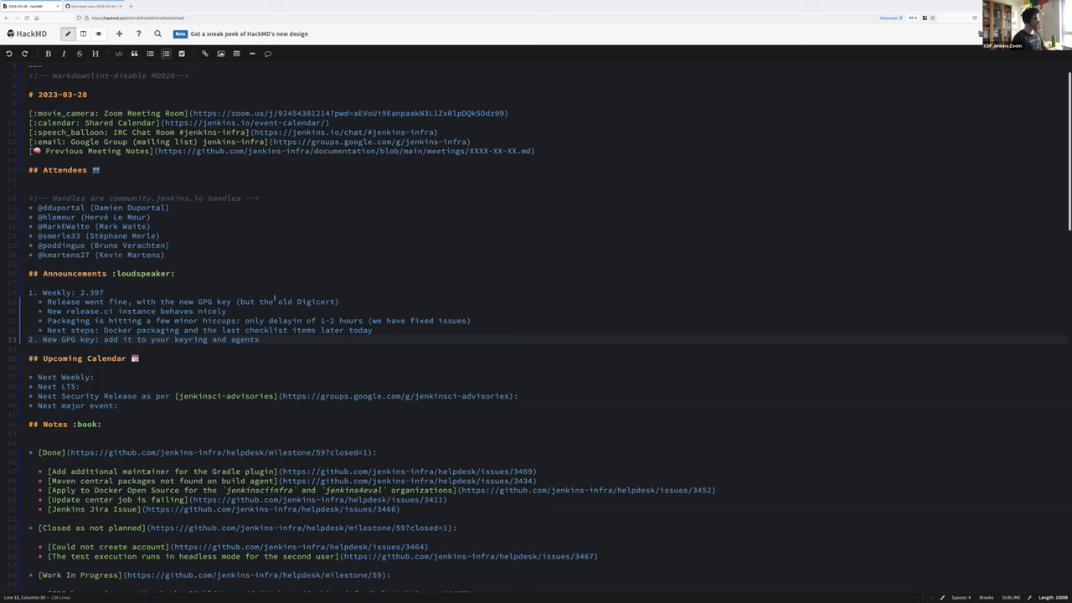
Add a sub-bullet reading "Blog post instructions" under announcement 2 about the new GPG key
key("Return")
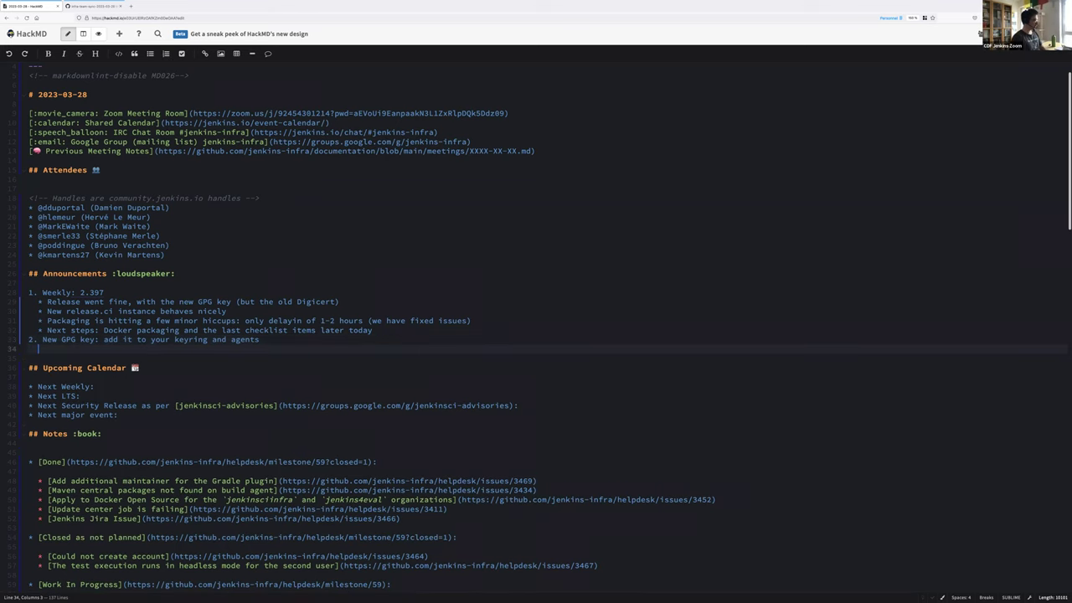
type("* ")
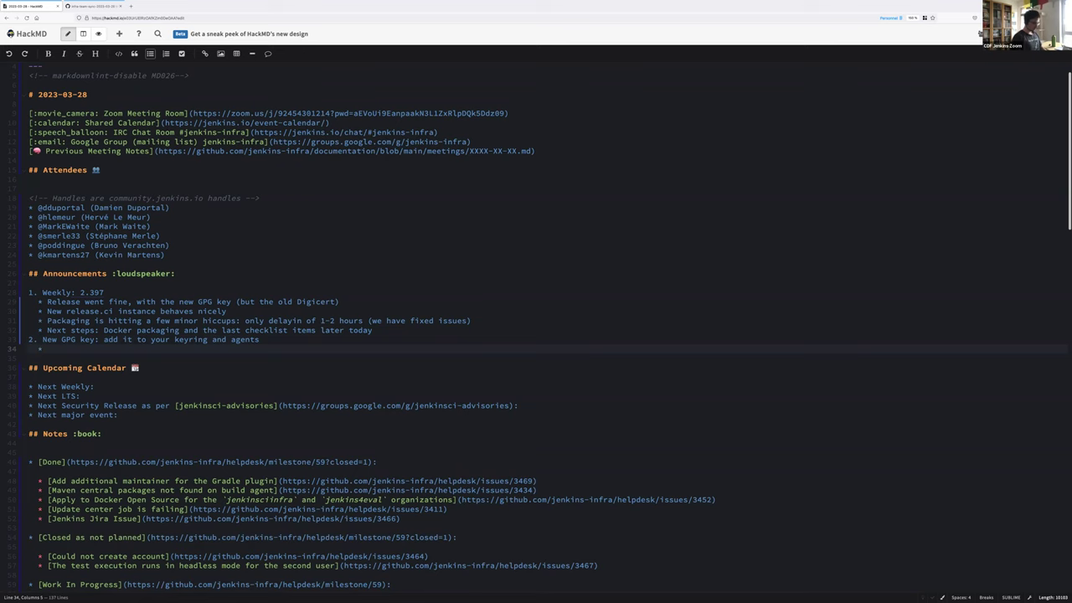
type("Blog")
type(" post ins")
type("tructions")
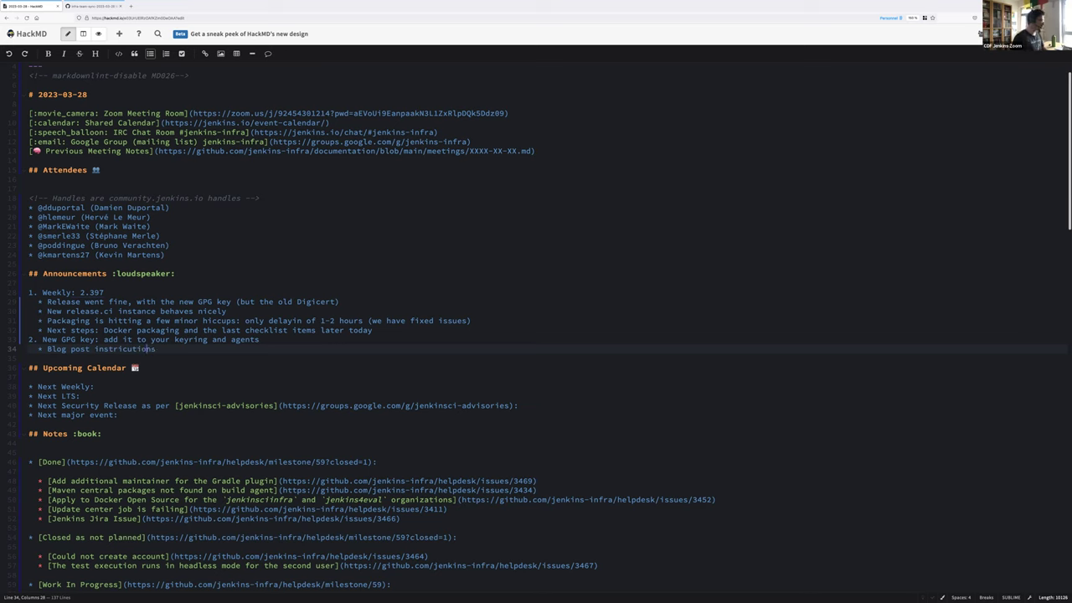
left_click(134, 348)
key("BackSpace")
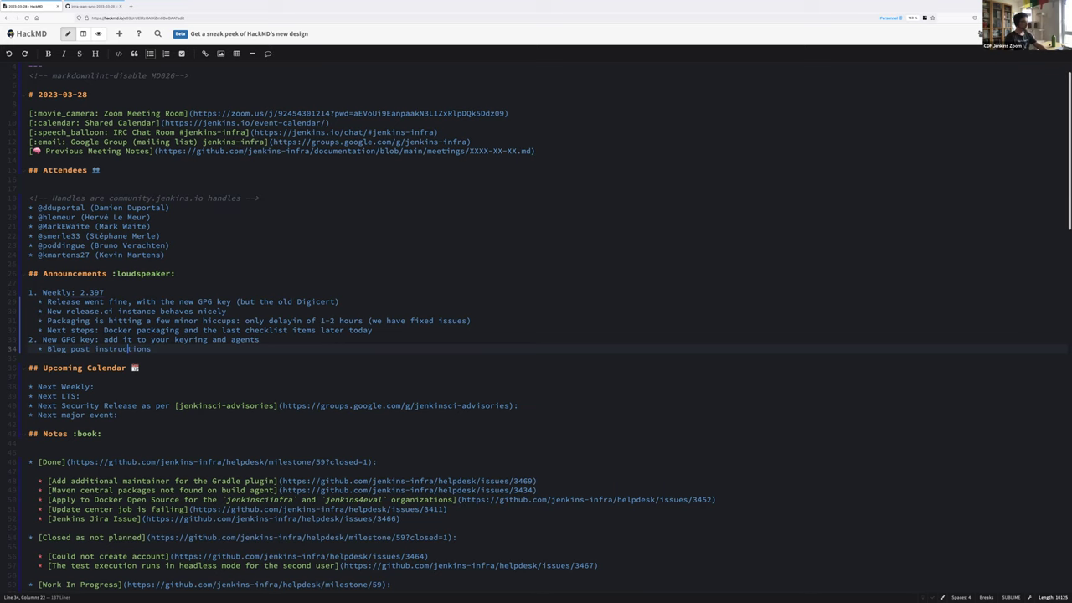
left_click(151, 349)
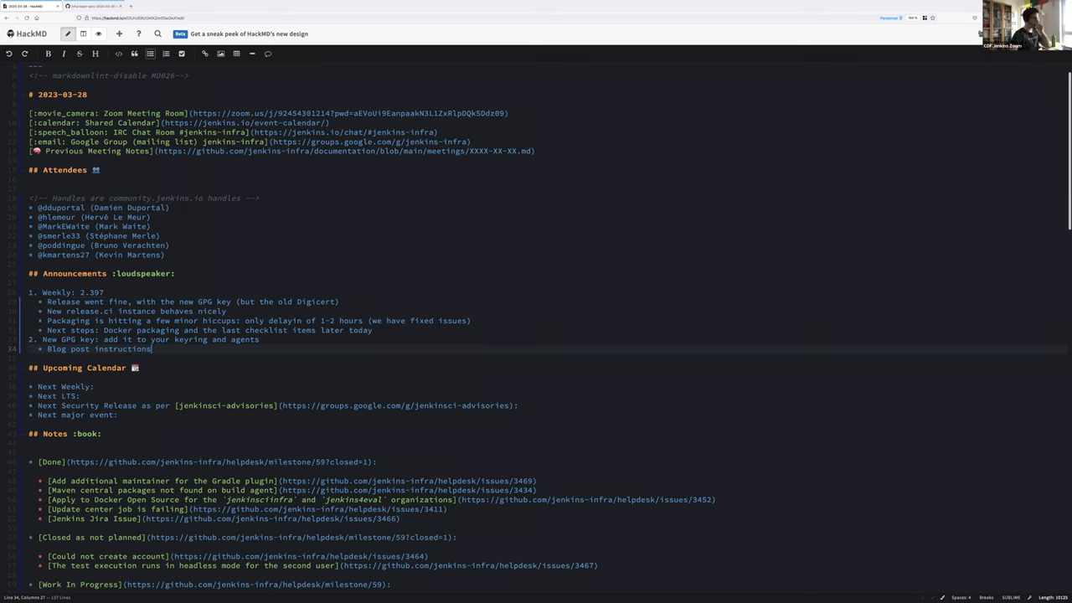
Append ": <TBD>" to the blog post instructions sub-bullet, without a closing tag
type(": <TB")
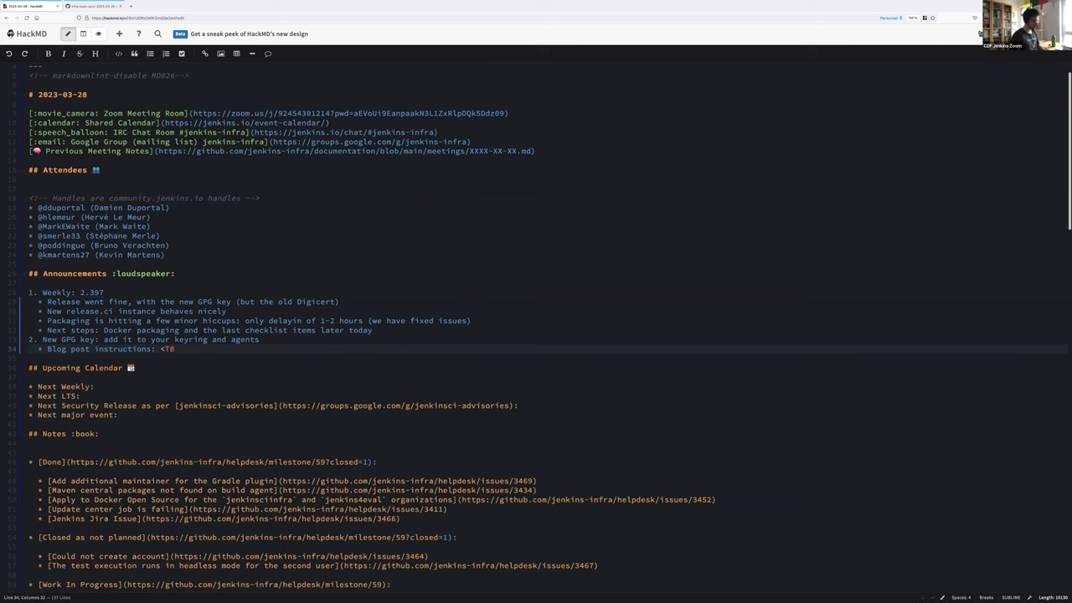
type(" be added></To>")
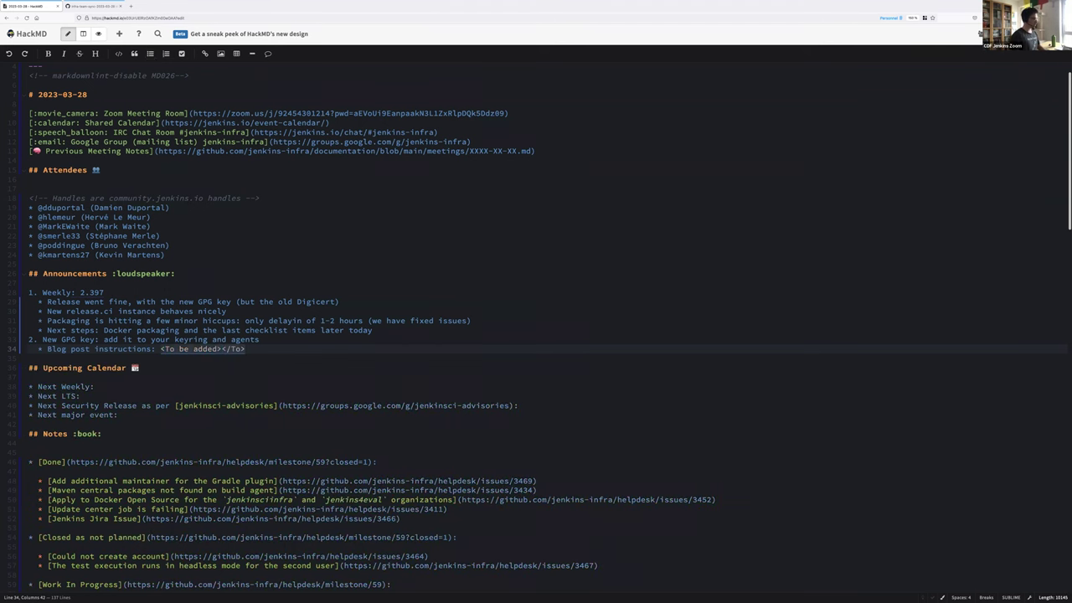
key("ctrl+z")
type("BD>")
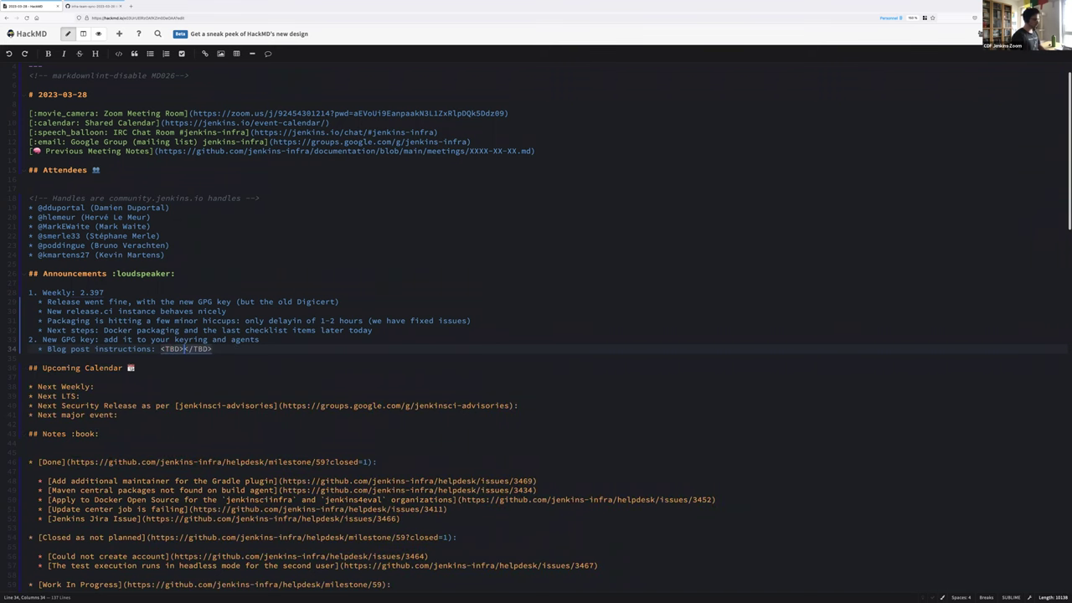
key("shift+End")
key("Delete")
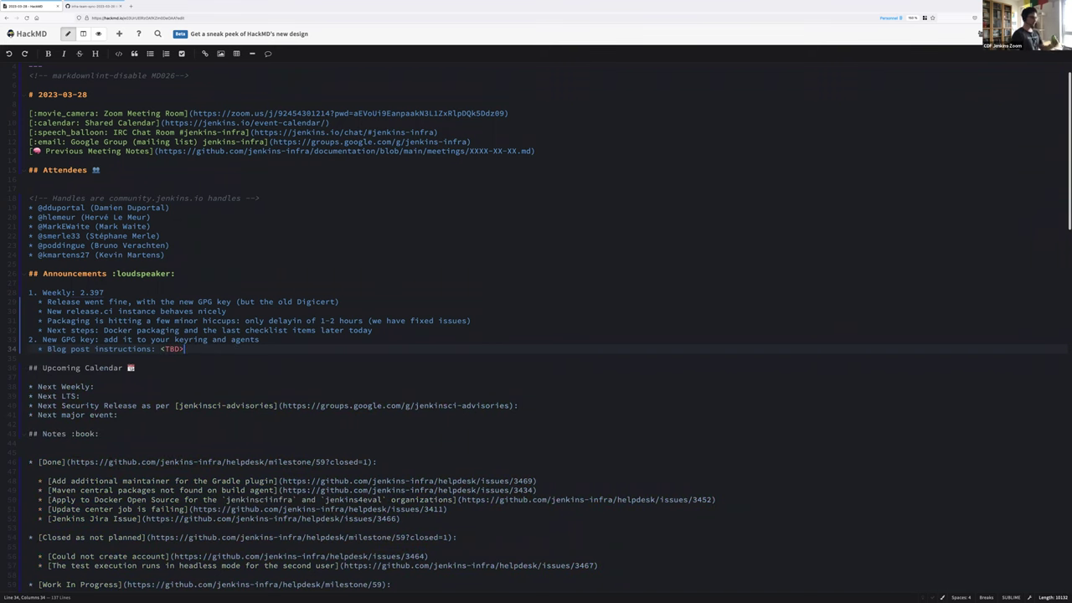
Start another sub-bullet under the GPG key announcement and replace the <TBD> placeholder with plain TBD
key("Return")
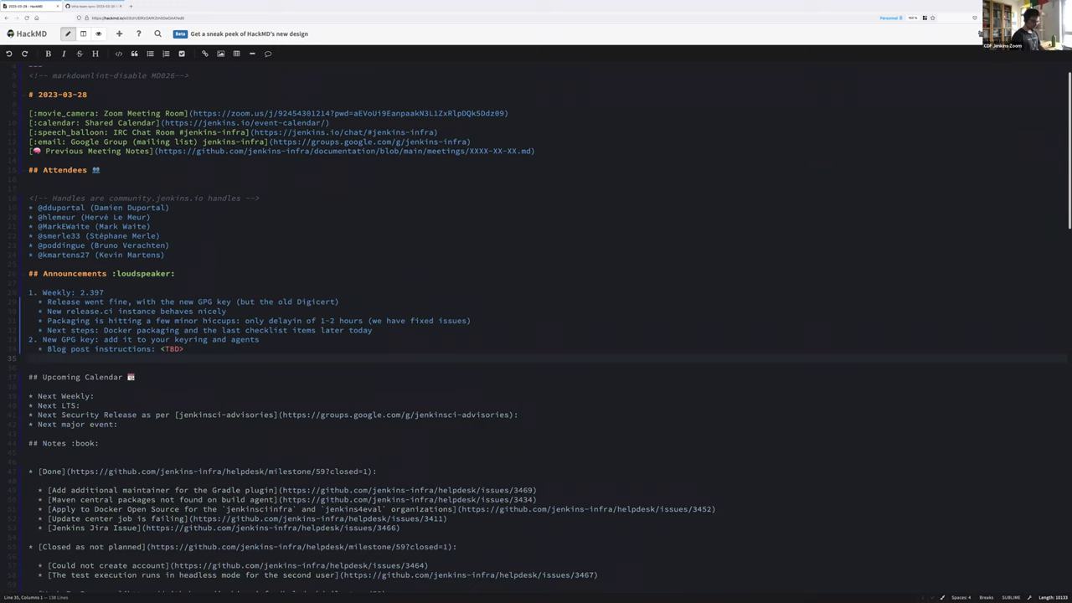
type("*")
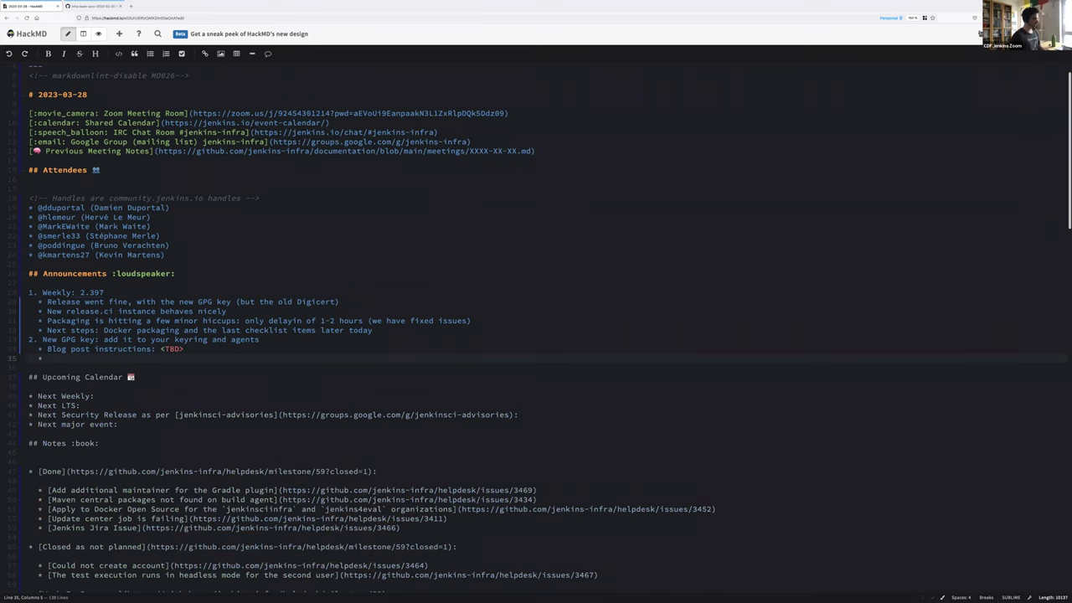
double_click(171, 348)
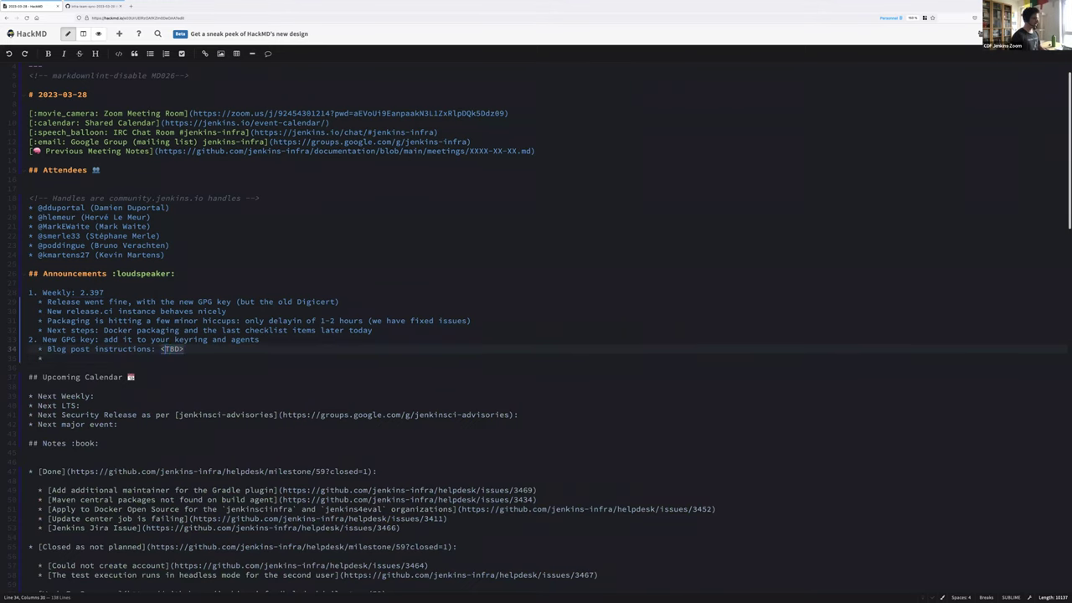
type("TBD")
Fill in the empty GPG key sub-bullet with "2.397 uses it", copying the version from the Weekly announcement
left_click(47, 358)
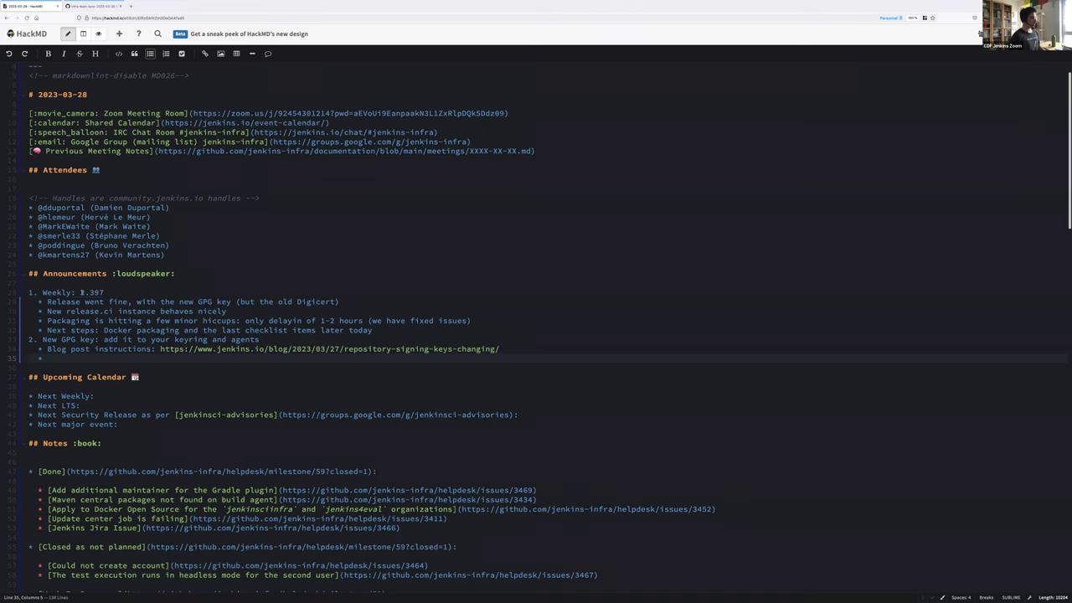
left_click_drag(80, 293, 104, 292)
key("ctrl+c")
left_click(67, 358)
key("ctrl+v")
type("uses it")
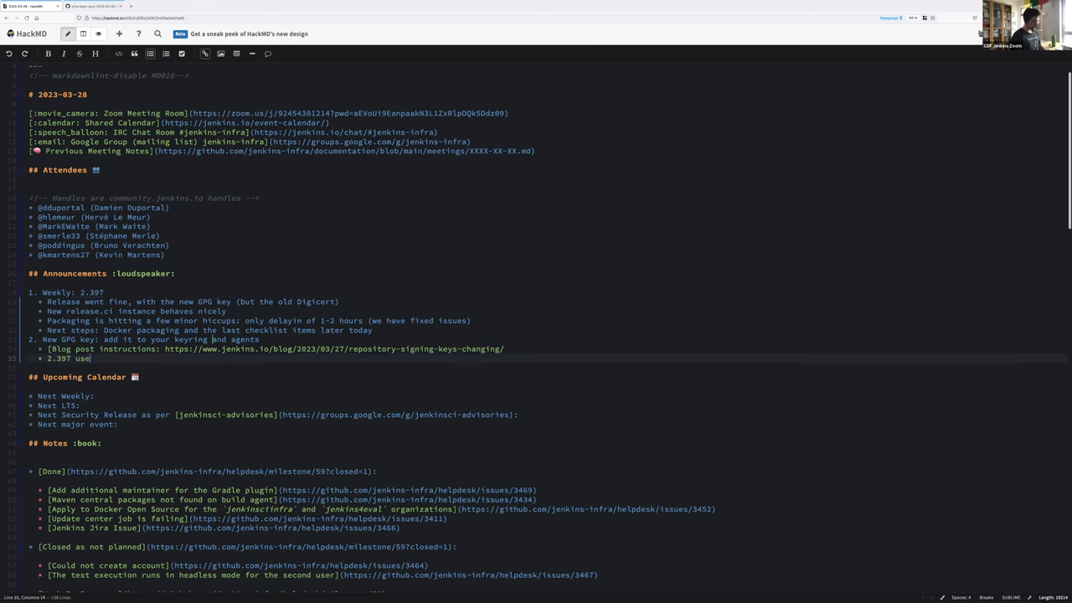
Add a third GPG key sub-bullet reading "Next LTS (next week) will also use the new key"
key("Return")
type("Next")
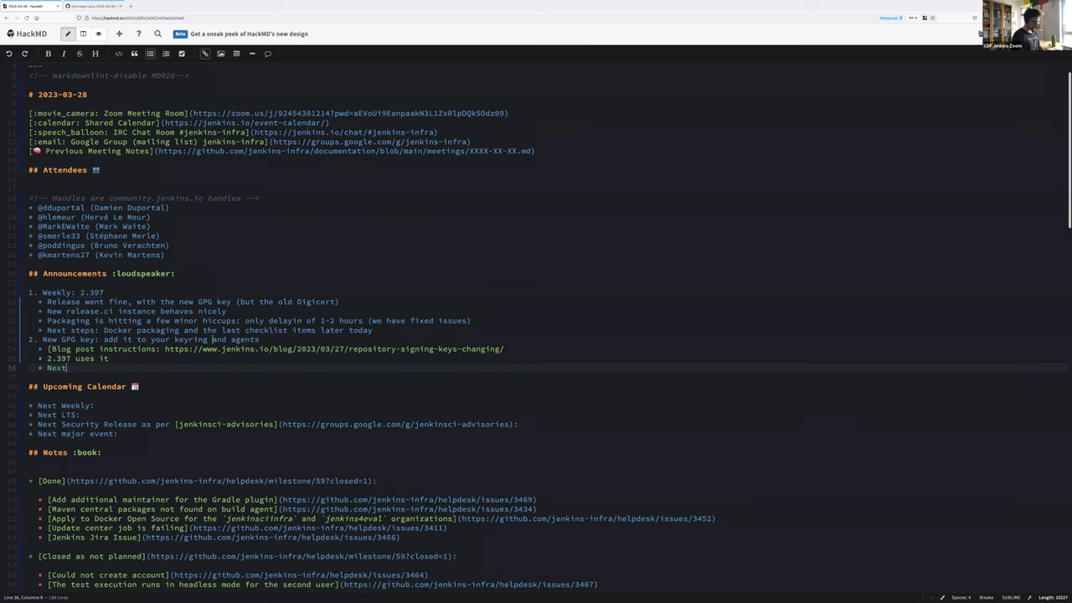
type(" LTS (")
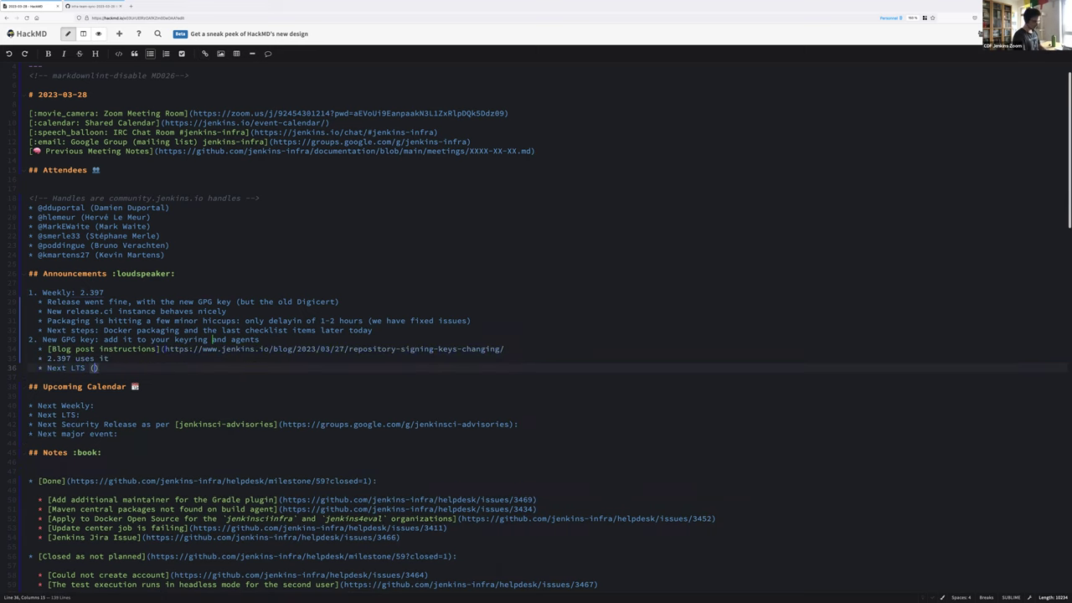
type("next week) will u")
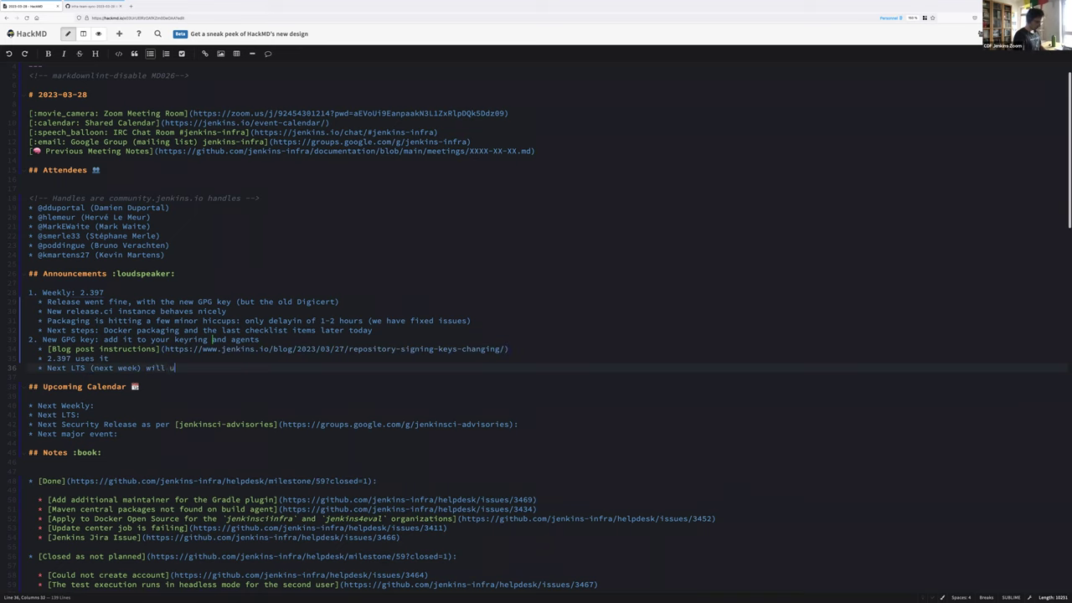
type("se the new key")
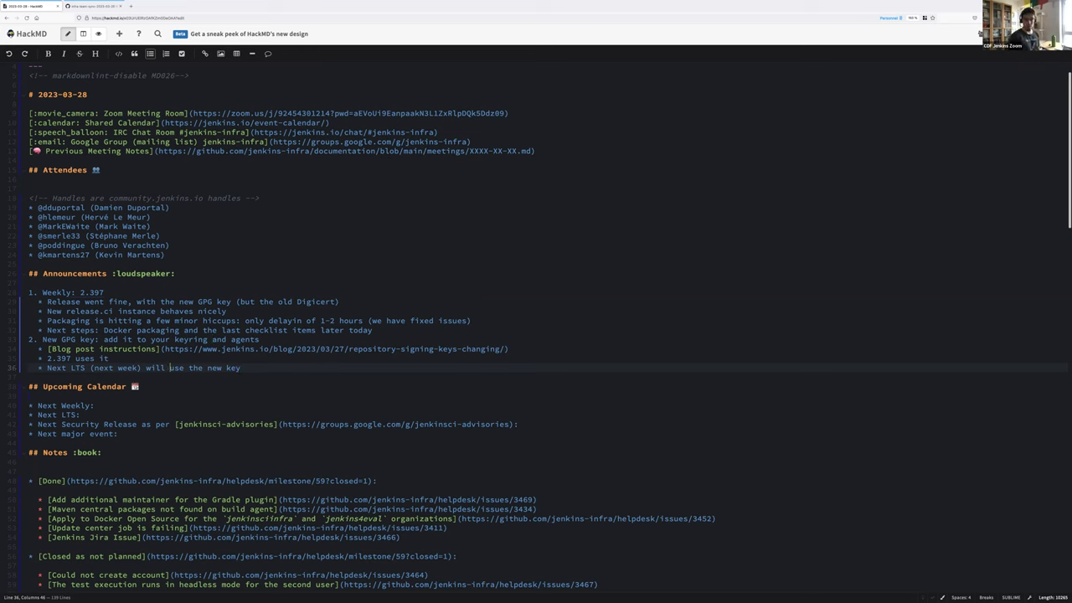
left_click(170, 367)
type("also")
key("End")
type("2.")
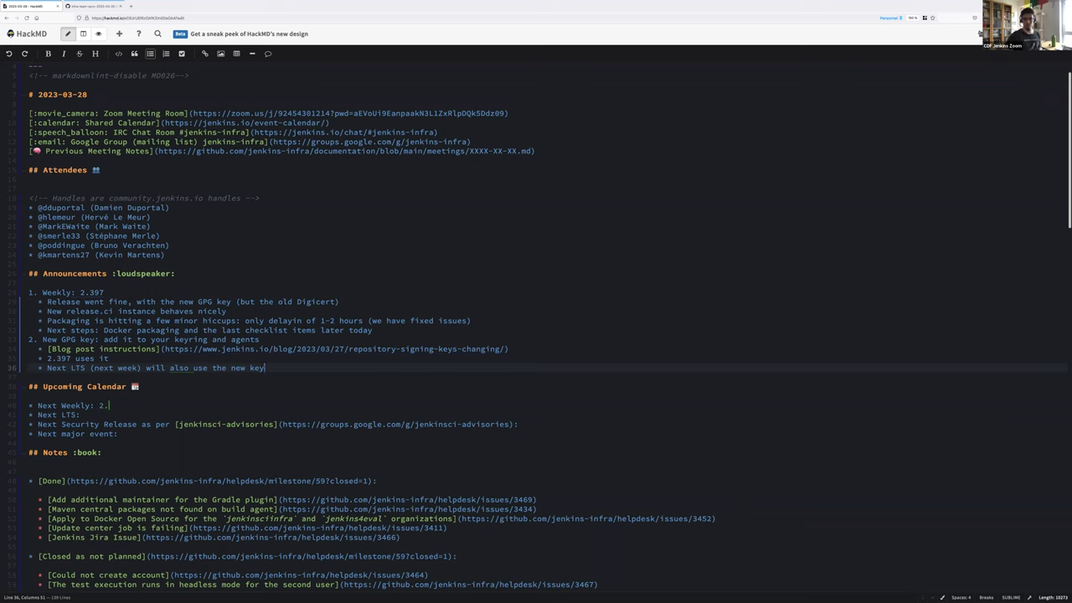
Add announcement 3 reading "Last day to vote for your MVP Jenkins Contributor!" below the GPG key item
left_click(45, 376)
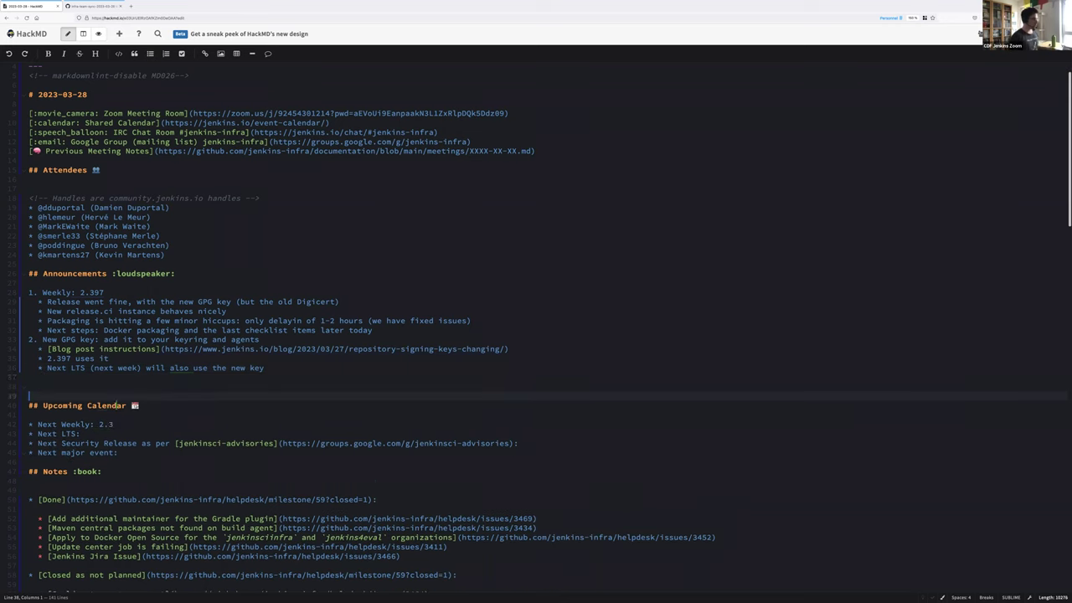
type("3.")
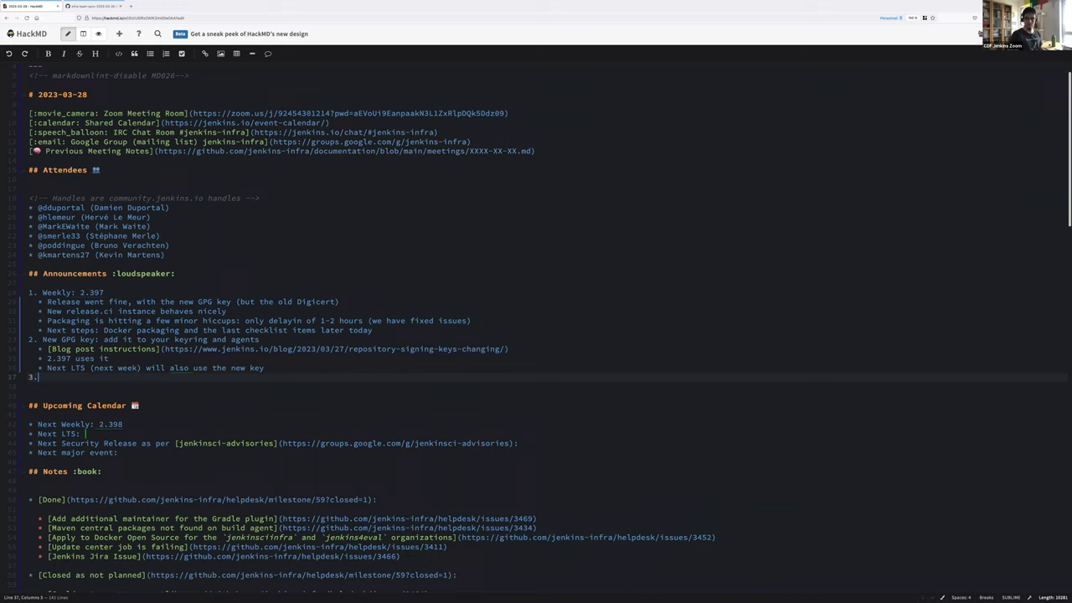
key("BackSpace")
key("BackSpace")
key("Delete")
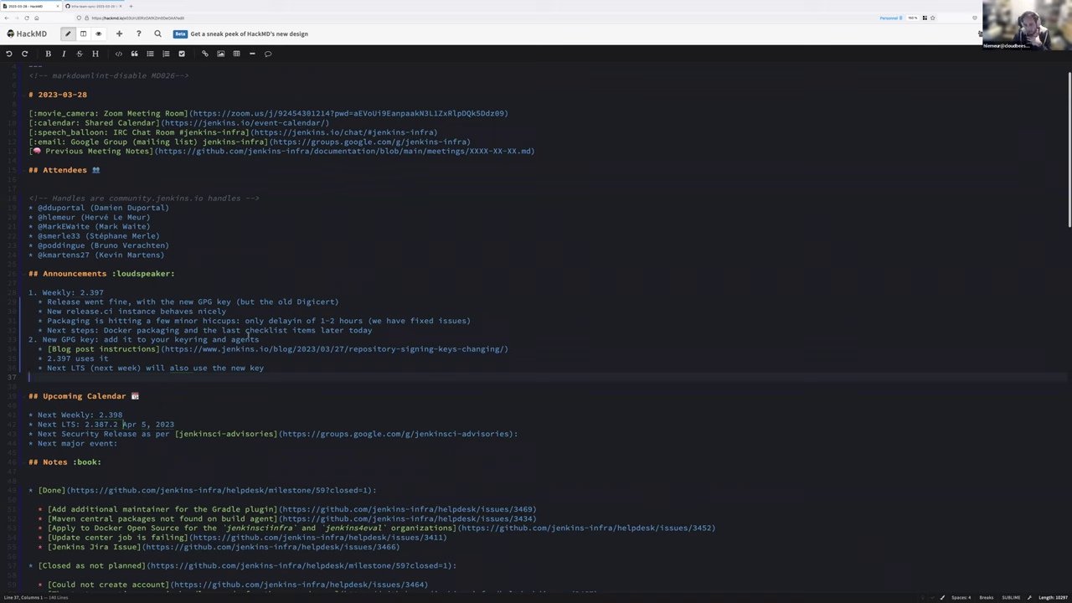
type("3. Last day to vote for your MVP")
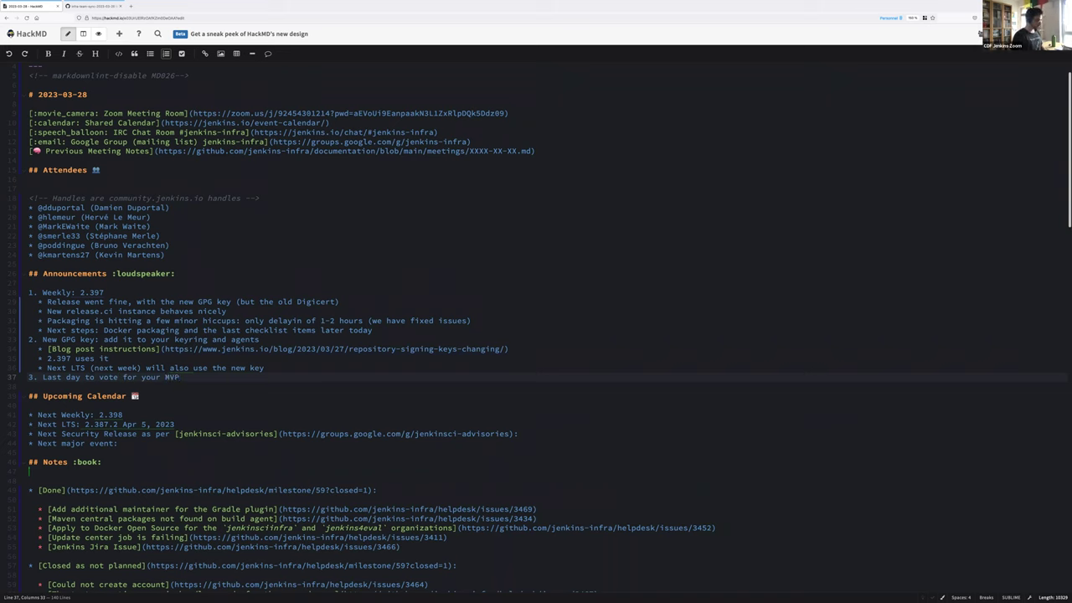
type(" Jenkins ")
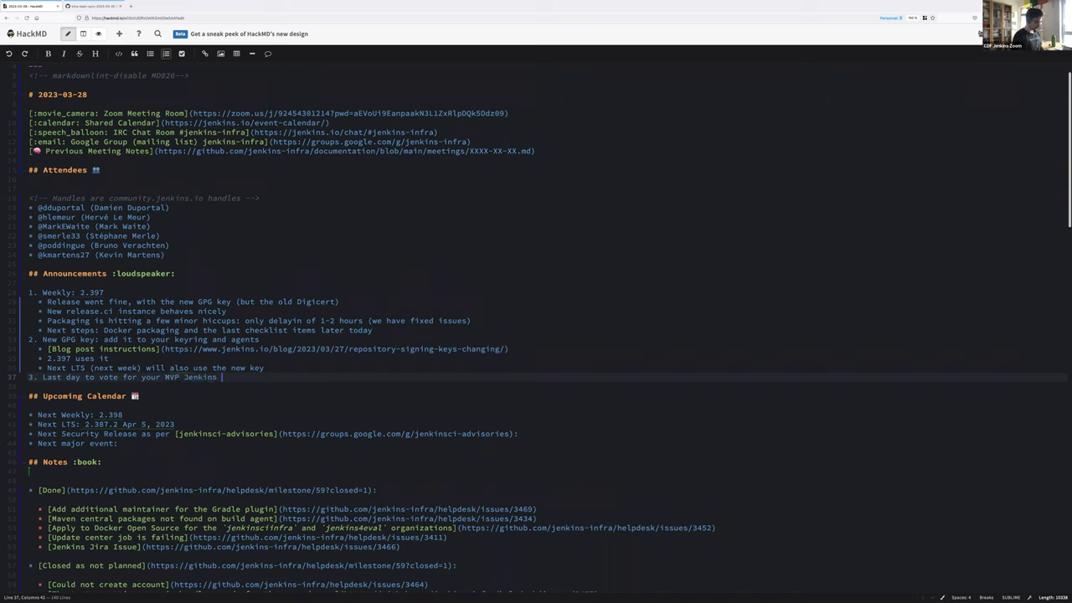
type("Contributor")
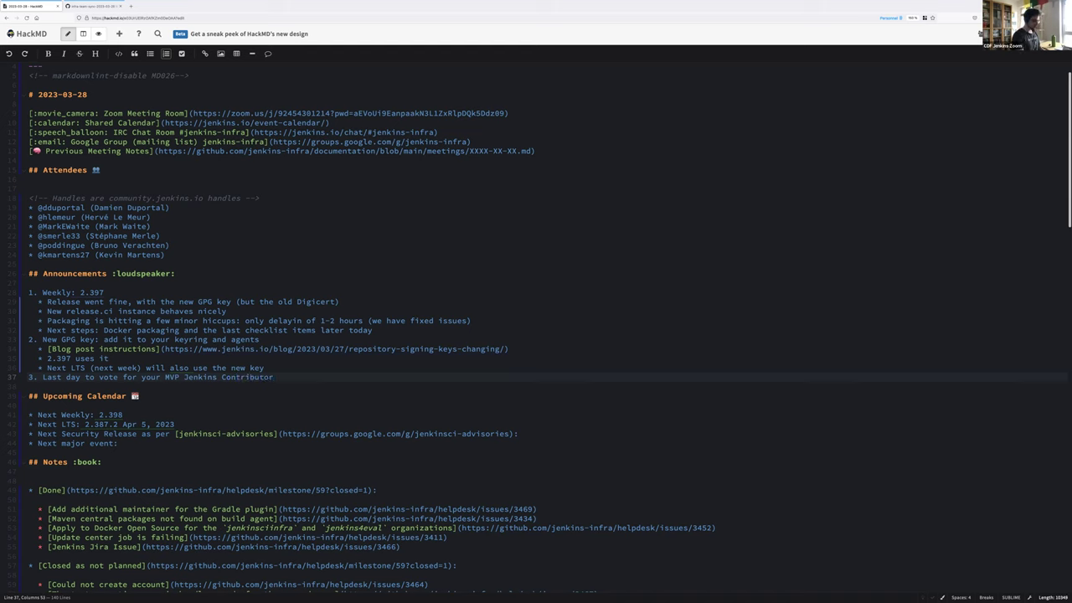
type("!")
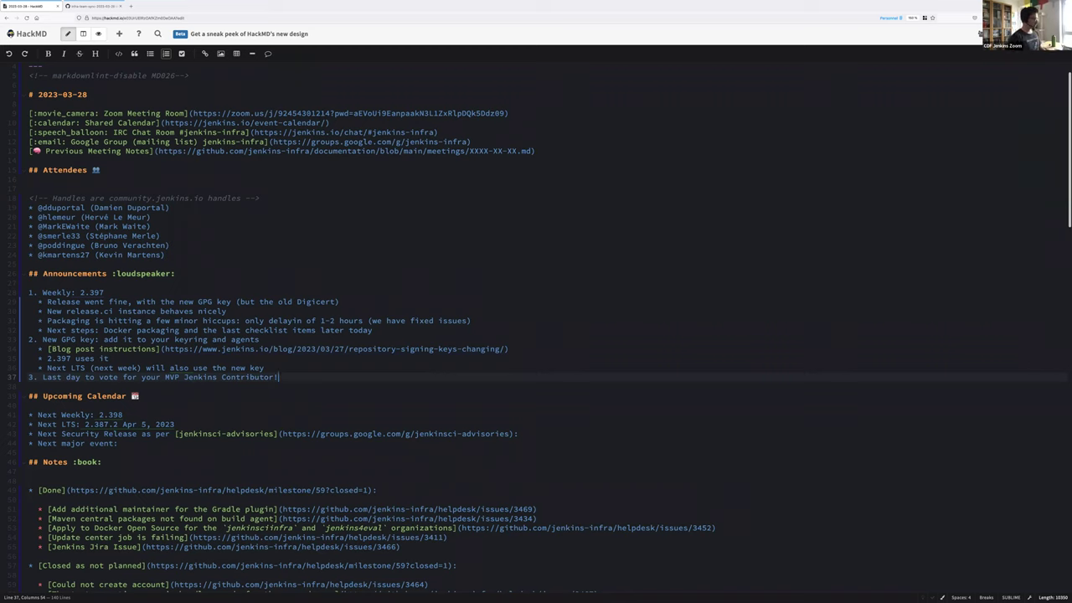
Append ", 04th of April" to the Next Weekly entry in the Upcoming Calendar section
key("Down")
key("Down")
key("Down")
key("Down")
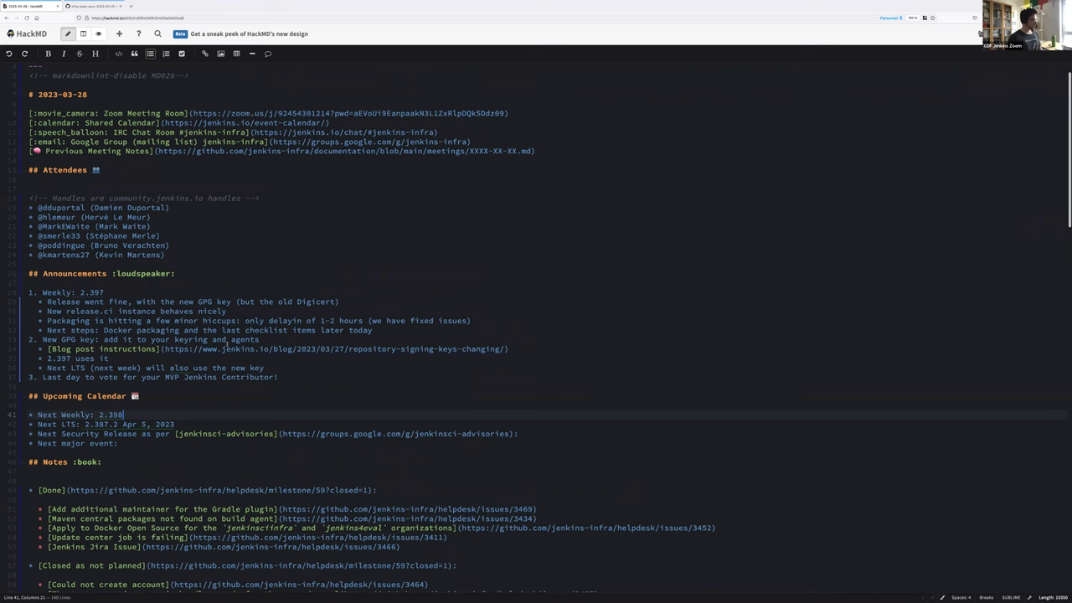
scroll(209, 356, "down", 2)
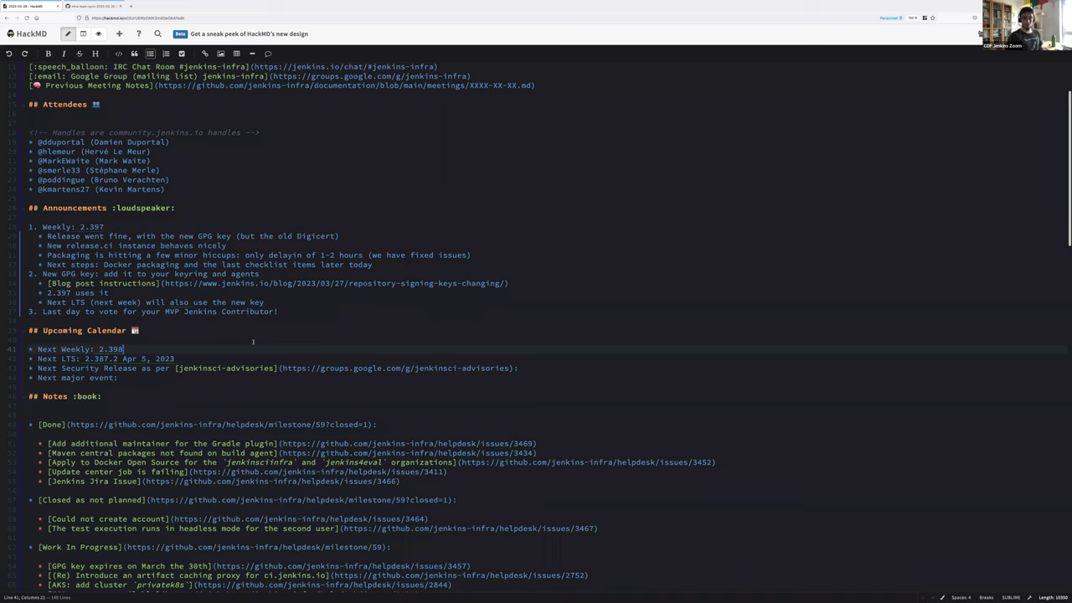
type(", 04th of April")
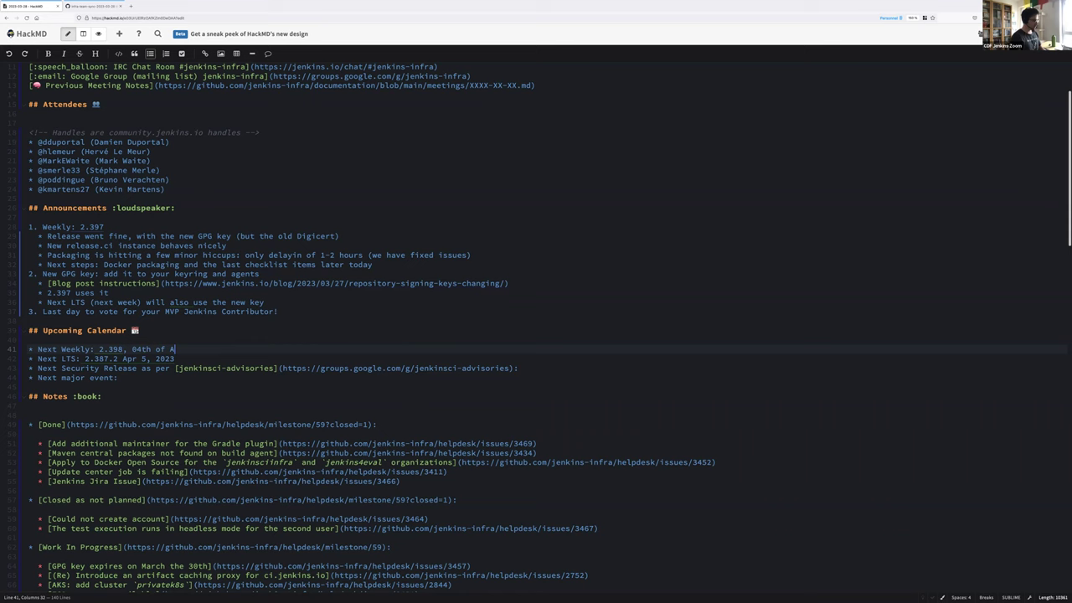
Rewrite the Next Weekly date as "Apr 4, 2023" to match the format of the Next LTS date
left_click(175, 358)
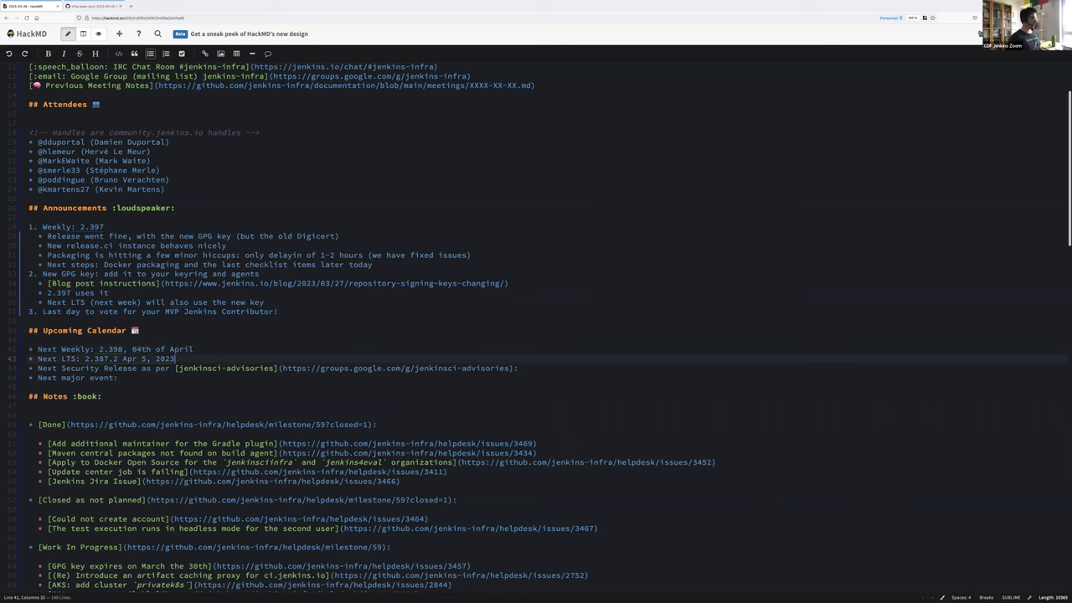
left_click(194, 350)
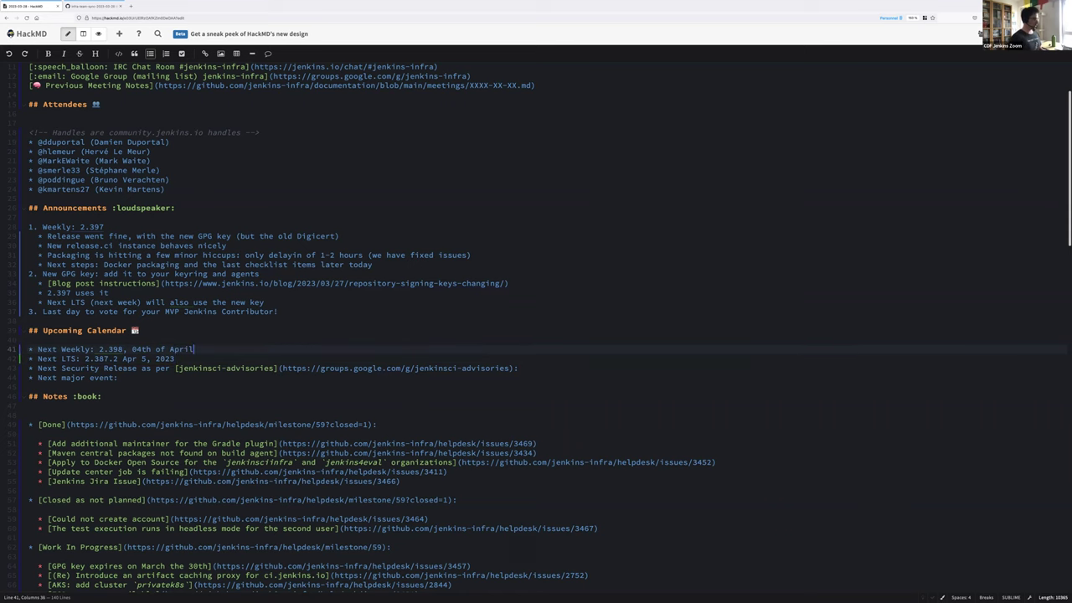
key("BackSpace")
key("BackSpace")
key("BackSpace")
key("BackSpace")
key("BackSpace")
key("BackSpace")
key("BackSpace")
key("BackSpace")
key("BackSpace")
key("BackSpace")
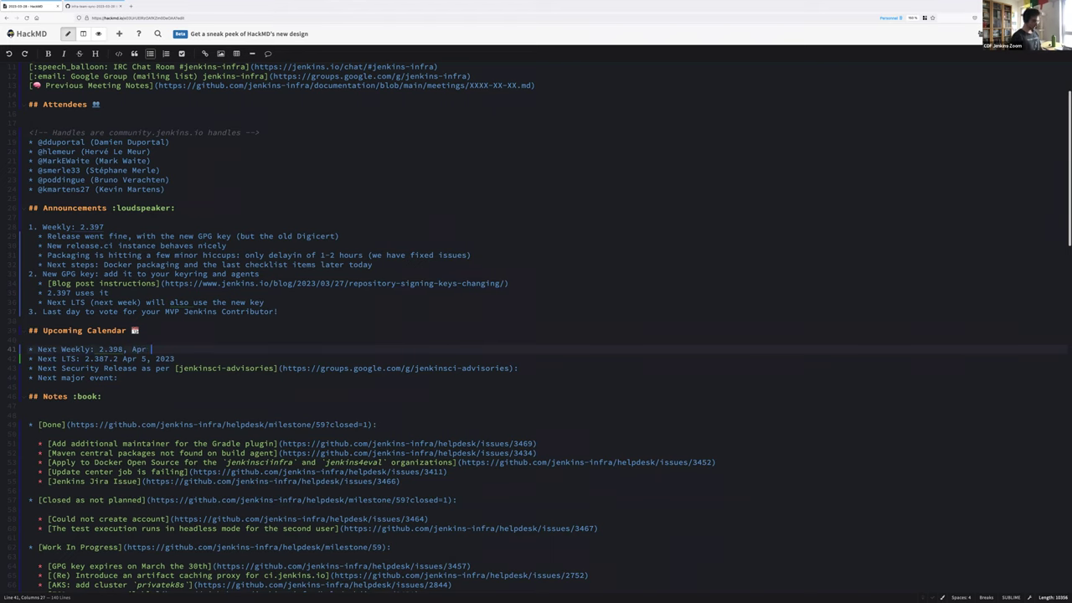
type("4, 2023")
key("Down")
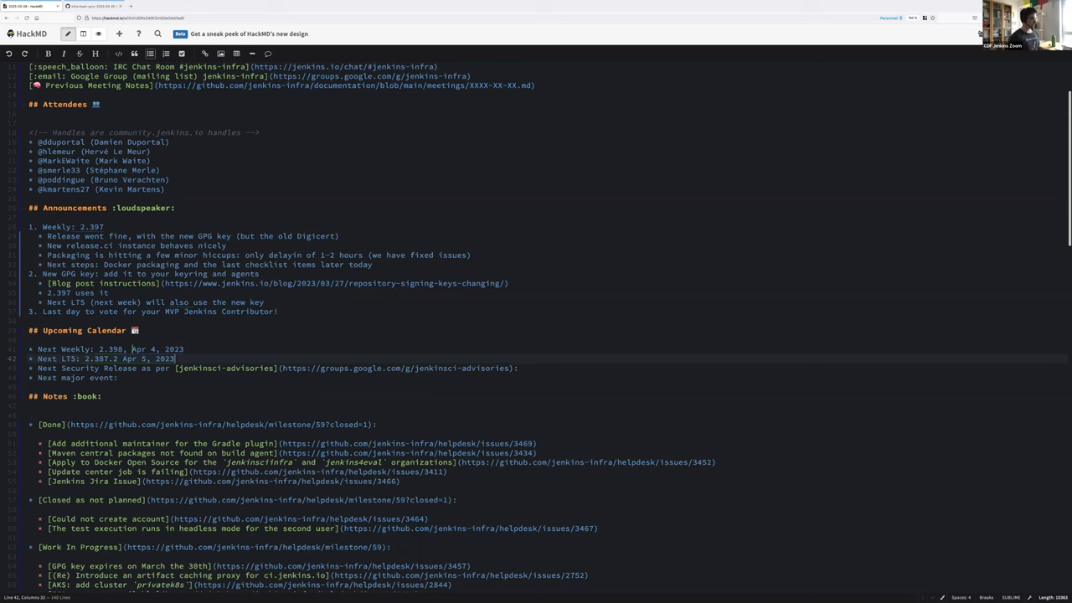
Open the jenkinsci-advisories Google Group linked in the Next Security Release entry
left_click_drag(283, 369, 519, 369)
left_click(512, 368)
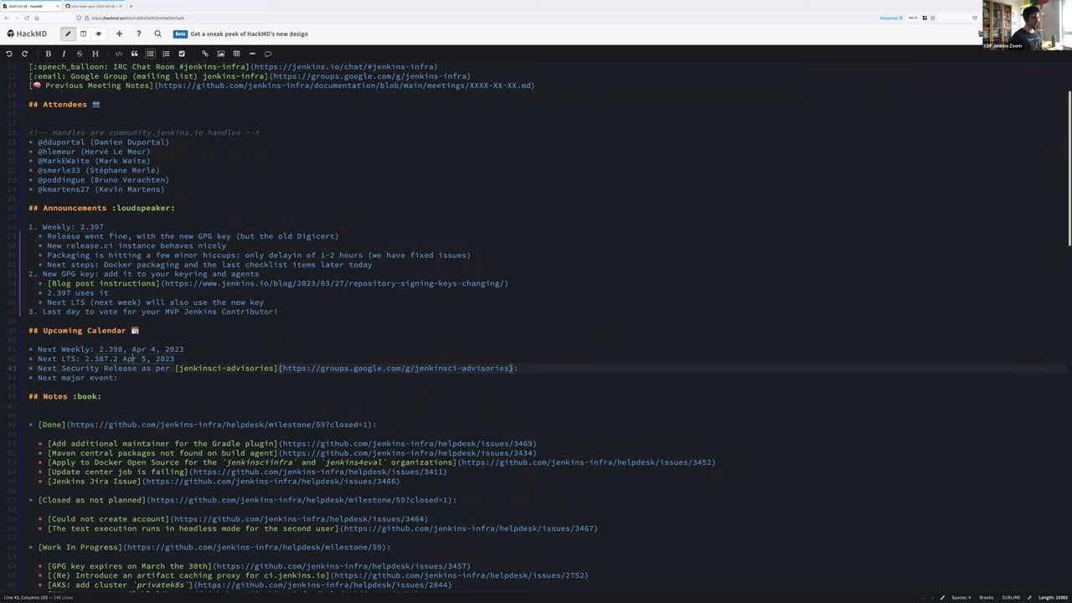
left_click(512, 368, "ctrl")
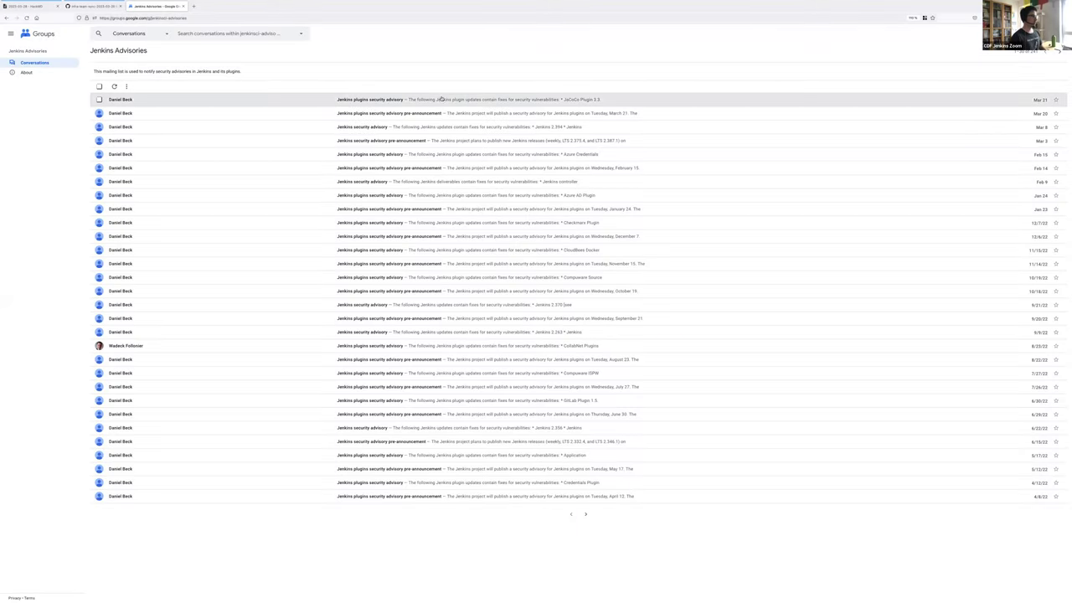
Leave the advisories group and enter "None" for the Next Security Release in the meeting notes
key("ctrl+w")
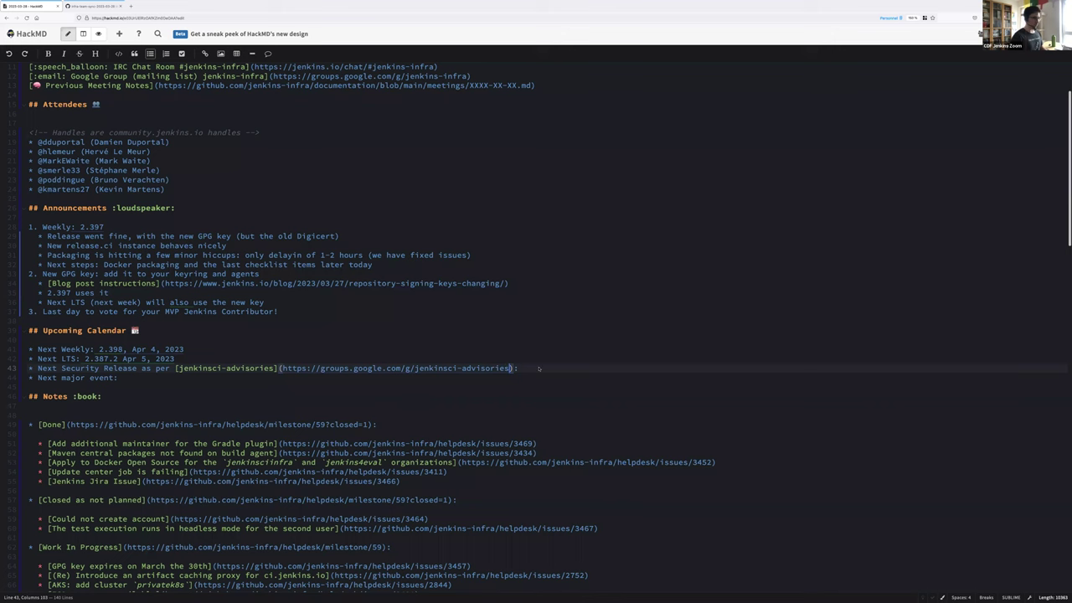
left_click(539, 368)
type("None")
Add a line "** DevoXX France Paris (14-15 Ap)" beneath Next major event in the Upcoming Calendar
key("Down")
key("Return")
type("** DevoX")
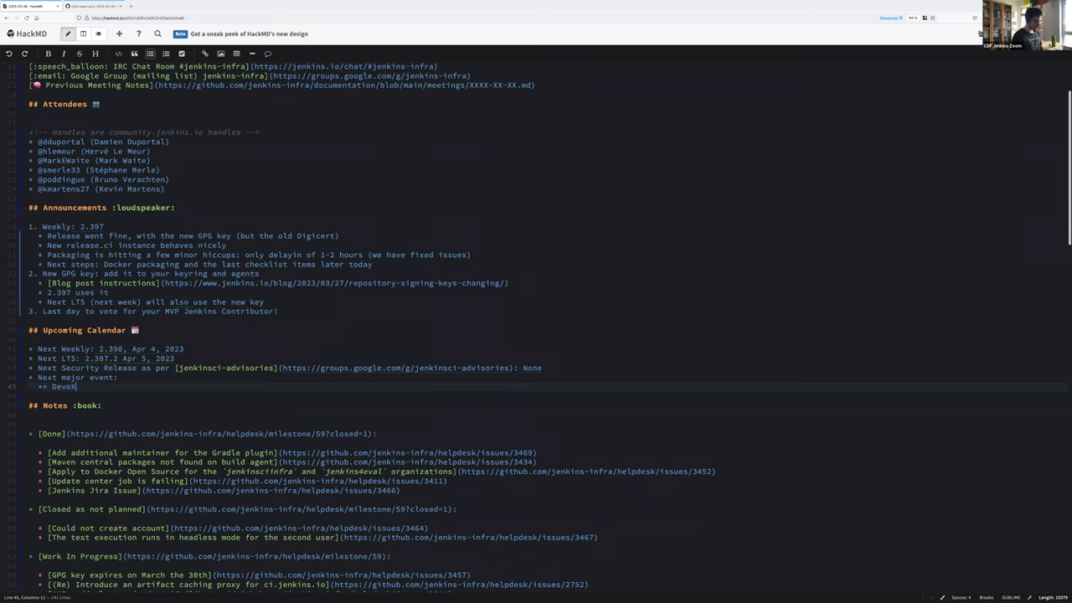
type("X France Paris (14-15 Ap")
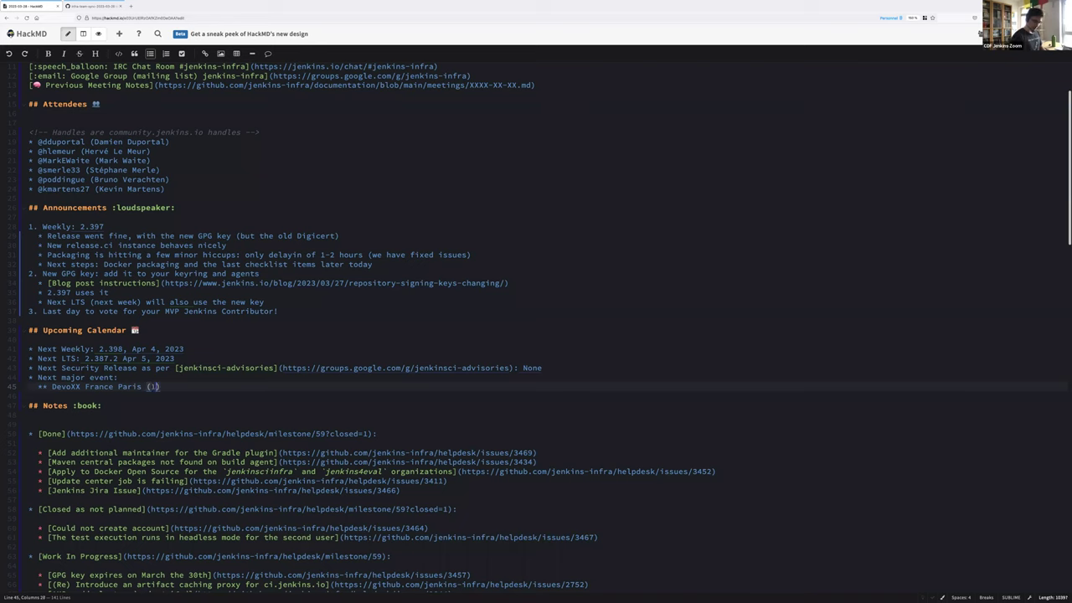
Change the DevoXX France Paris dates to "(12-14 April)"
left_click(164, 386)
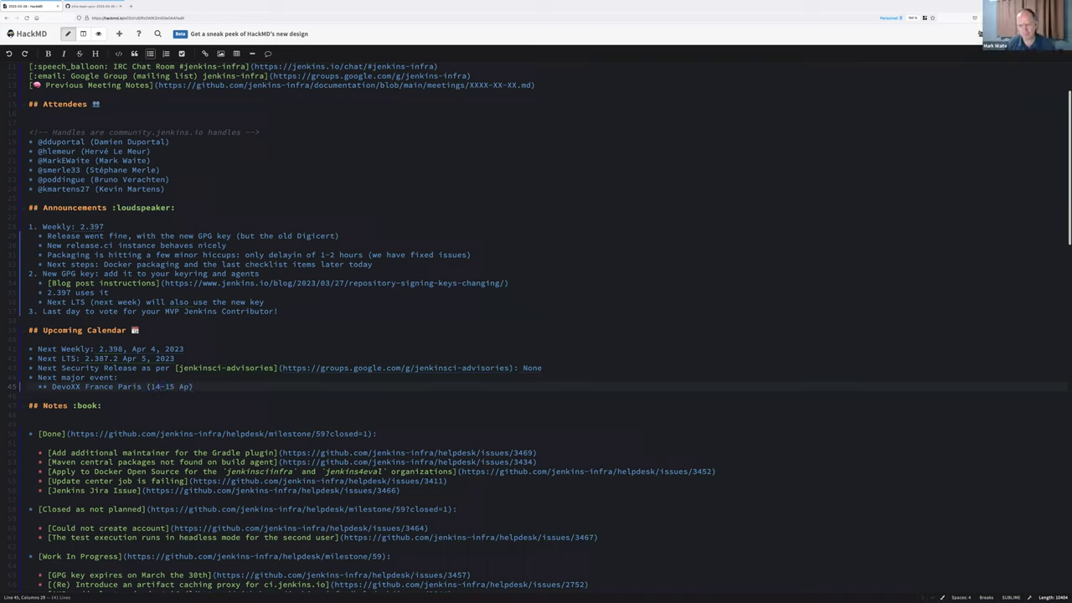
key("BackSpace")
type("2")
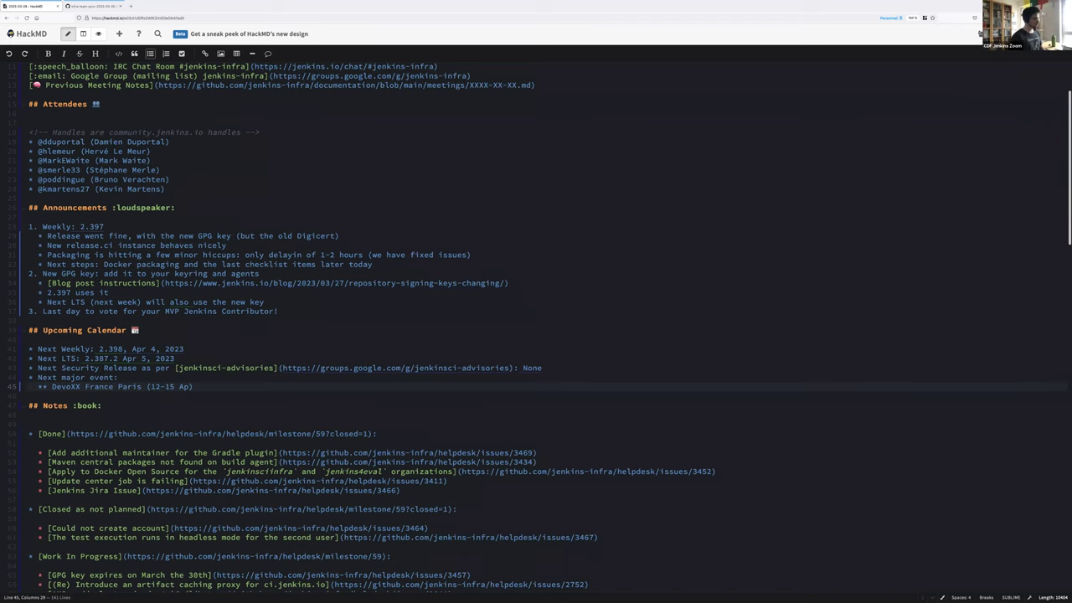
key("BackSpace")
type("4")
key("Right")
key("Right")
key("Right")
type("rill")
key("End")
Turn the DevoXX France Paris line into a single-asterisk bullet indented one more level under Next major event
key("Return")
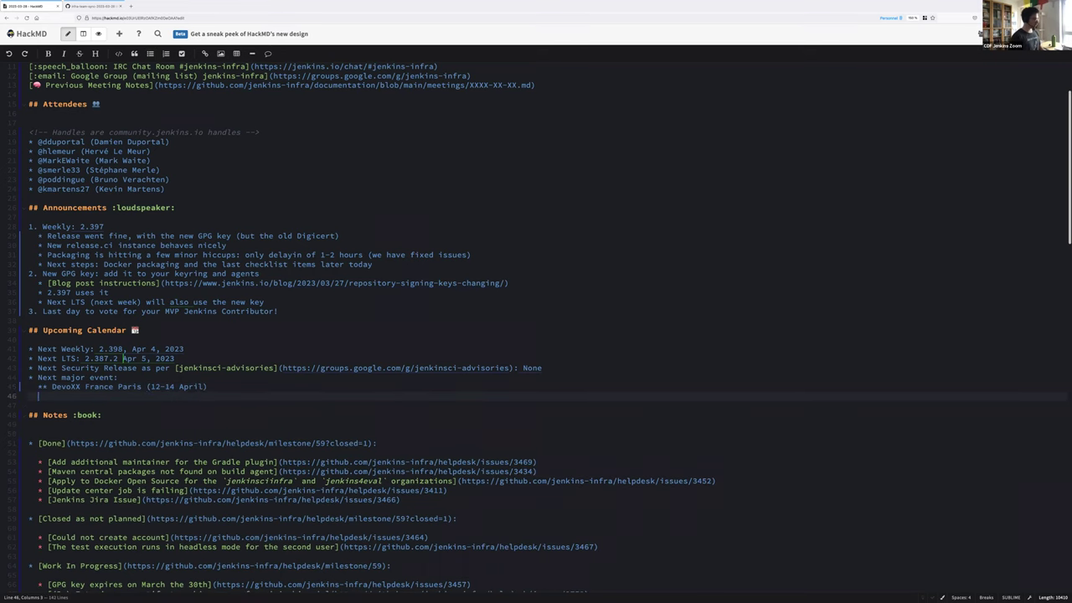
key("BackSpace")
key("BackSpace")
key("BackSpace")
key("Home")
key("Delete")
key("Delete")
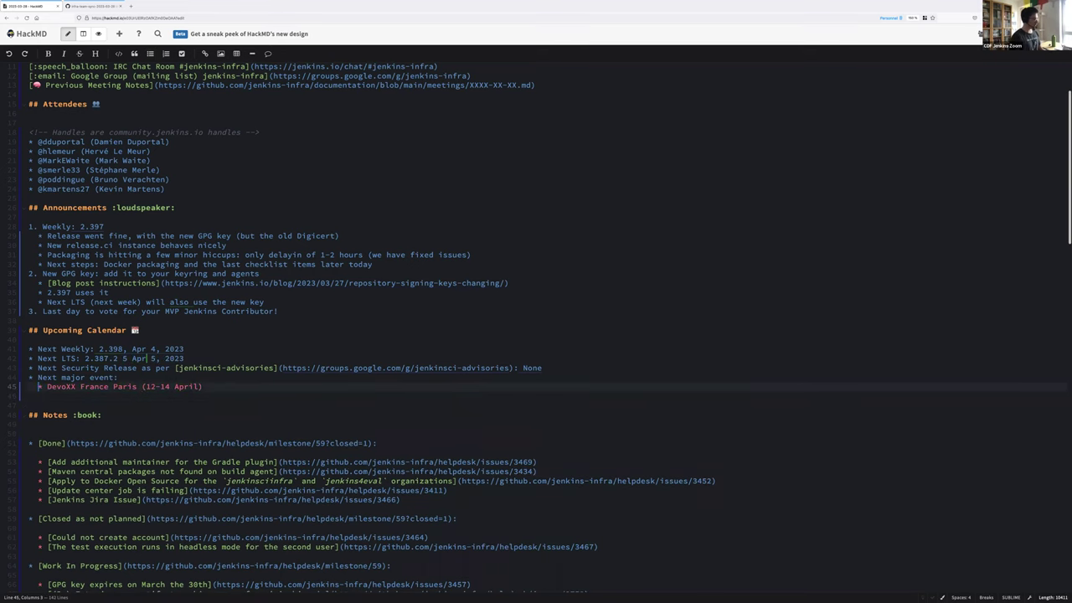
key("Tab")
key("End")
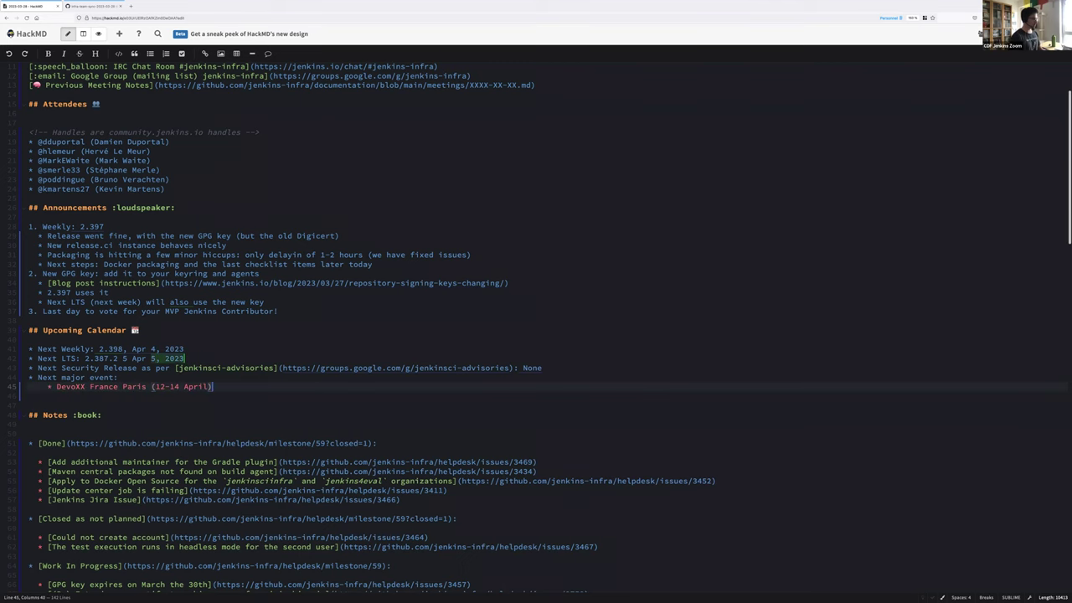
key("Return")
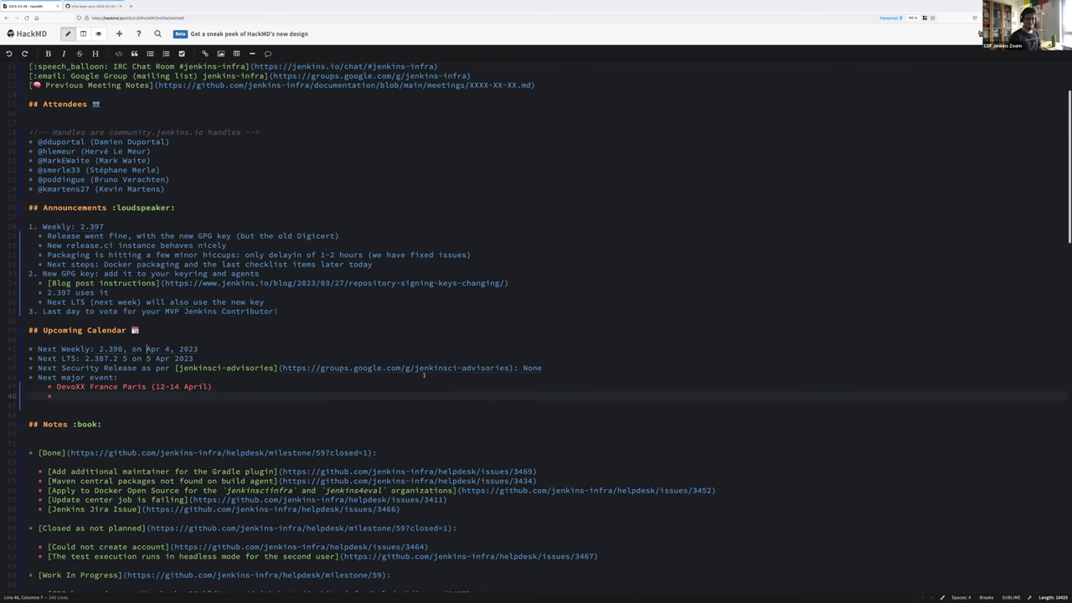
key("Return")
key("Down")
key("Down")
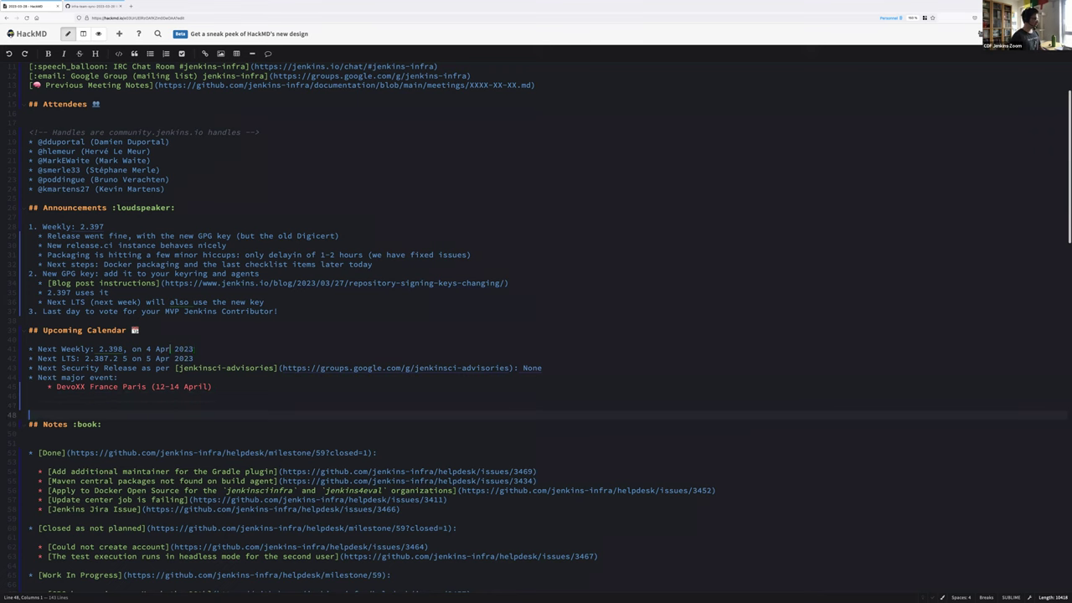
key("BackSpace")
Remove the blank line between the Done heading and its issue list in the Notes section
key("Down")
key("Down")
scroll(364, 305, "down", 3)
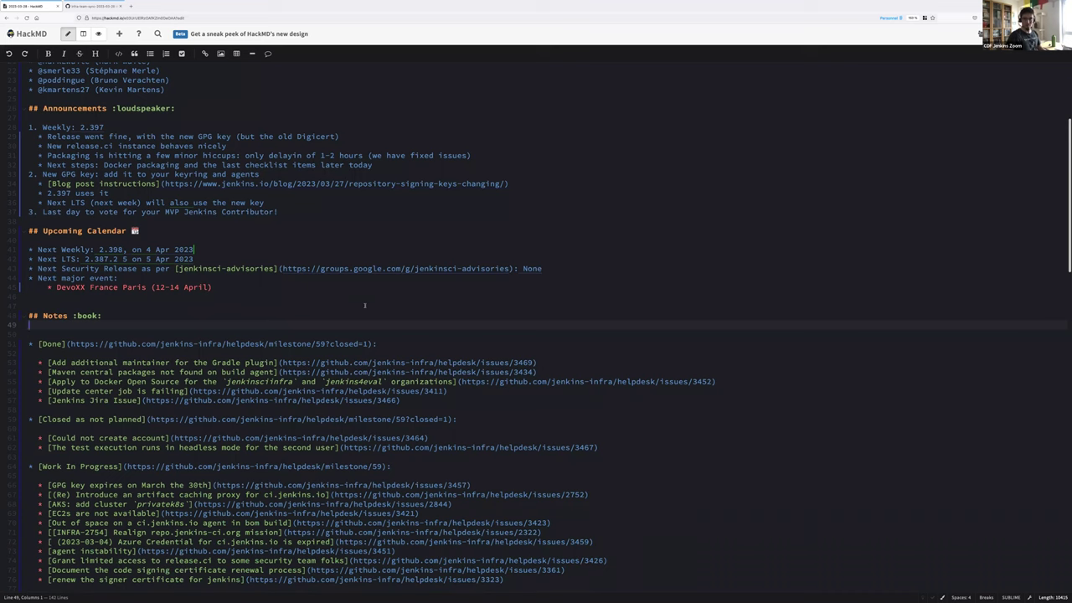
left_click(90, 7)
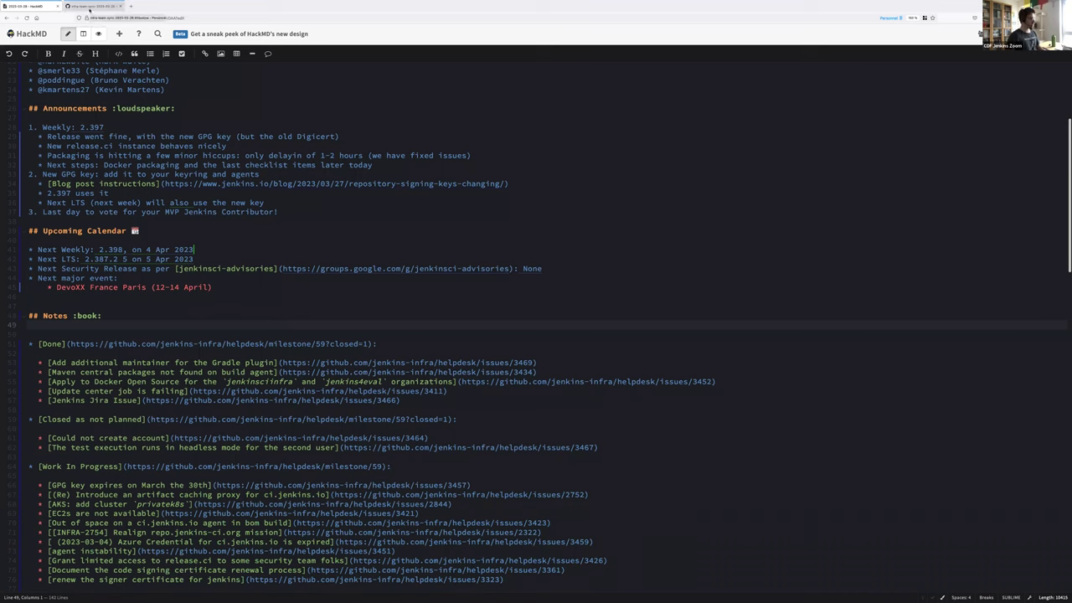
left_click(72, 353)
key("BackSpace")
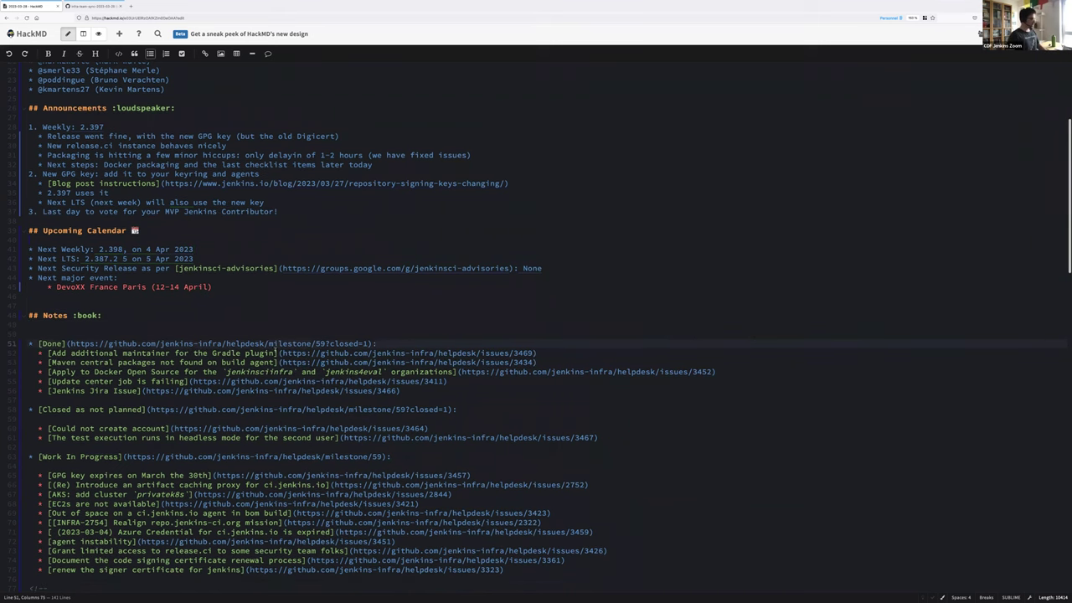
Highlight the issue link of "Add additional maintainer for the Gradle plugin" in the Done list while reviewing it
left_click(280, 353)
left_click_drag(281, 352, 535, 352)
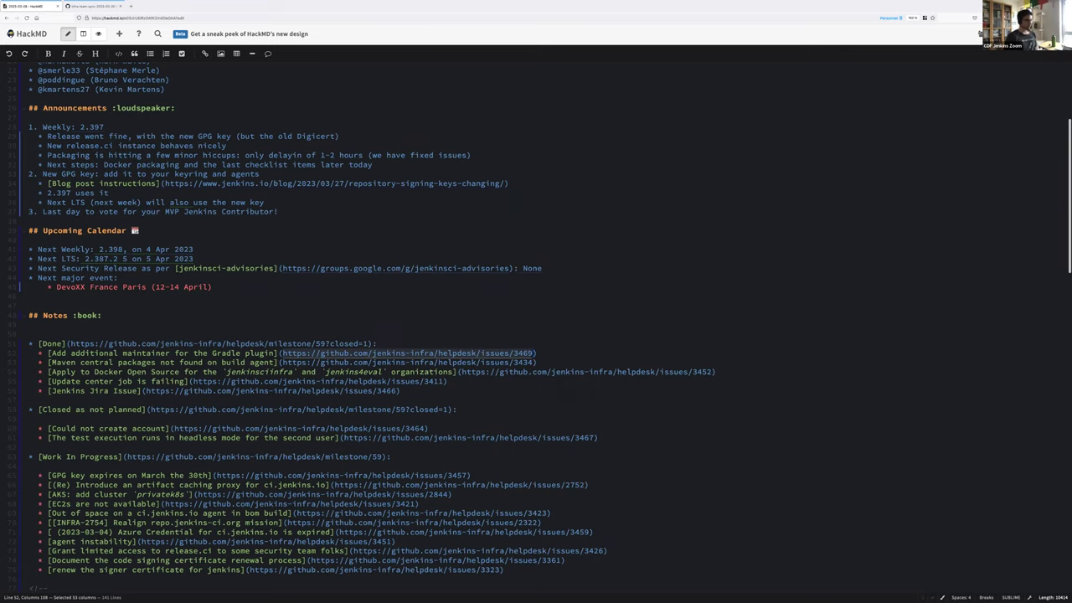
key("Right")
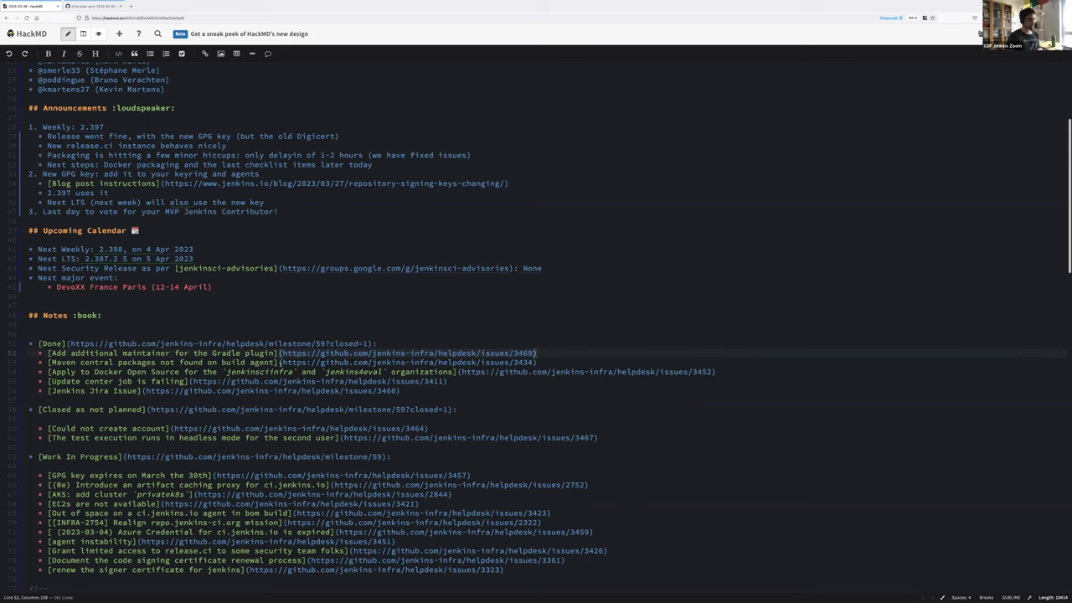
Highlight the issue link of "Maven central packages not found on build agent" in the Done list while reviewing it
key("Down")
key("ctrl+shift+Left")
key("ctrl+shift+Left")
key("ctrl+shift+Left")
key("ctrl+shift+Left")
key("ctrl+shift+Left")
key("ctrl+shift+Left")
key("ctrl+shift+Left")
key("ctrl+shift+Left")
key("ctrl+shift+Left")
key("ctrl+shift+Left")
key("ctrl+shift+Left")
key("ctrl+shift+Left")
key("ctrl+shift+Left")
key("ctrl+shift+Left")
key("ctrl+shift+Left")
key("shift+Left")
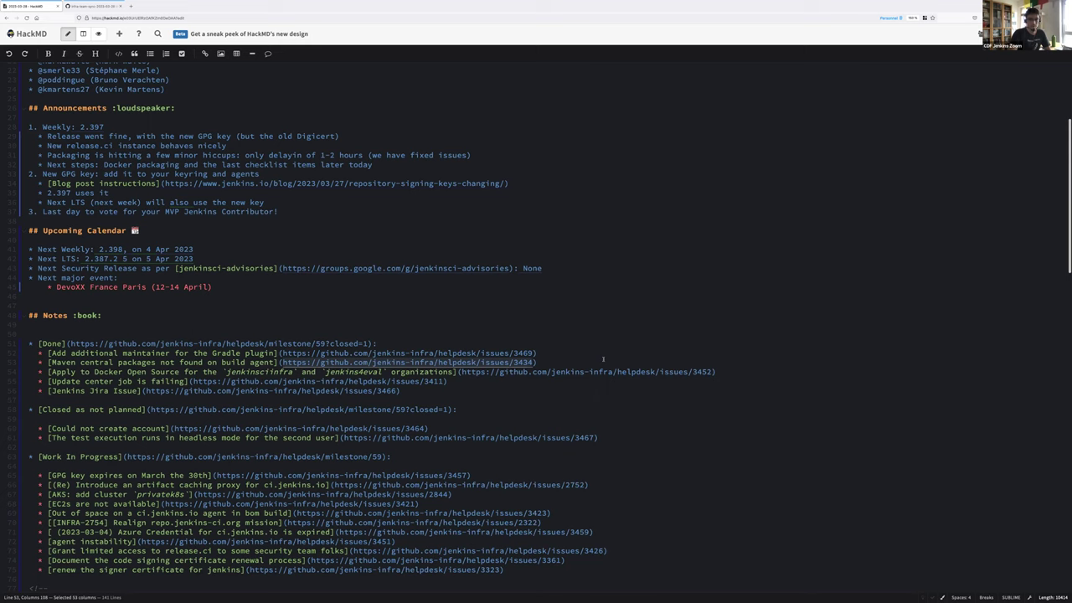
left_click(550, 362)
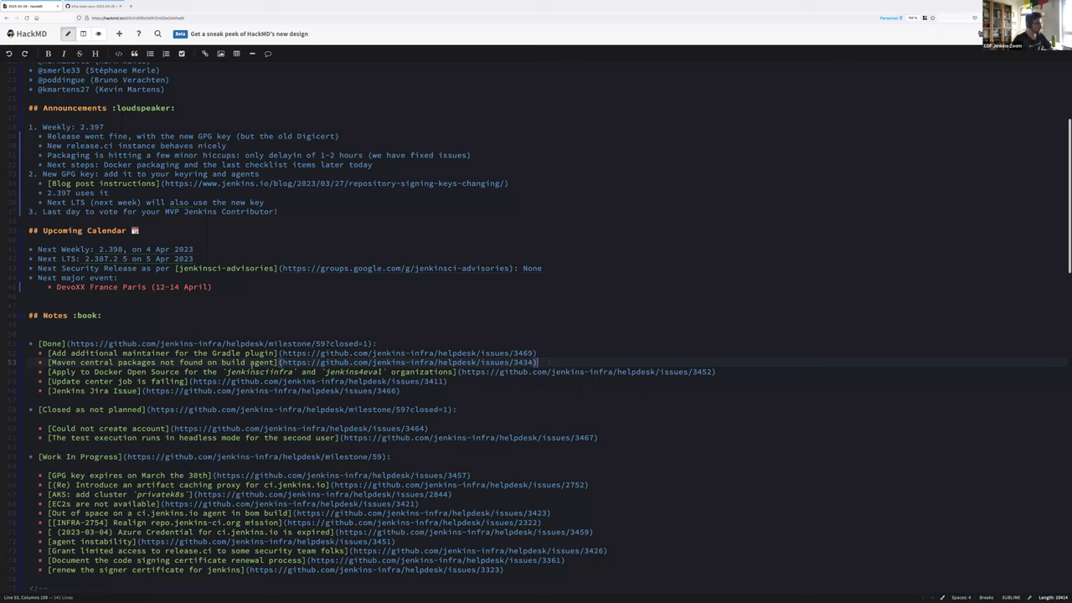
Review the Docker Open Source item, highlighting the jenkinsciinfra and jenkins4eval organizations, and the "Update center job is failing" item
left_click(142, 371)
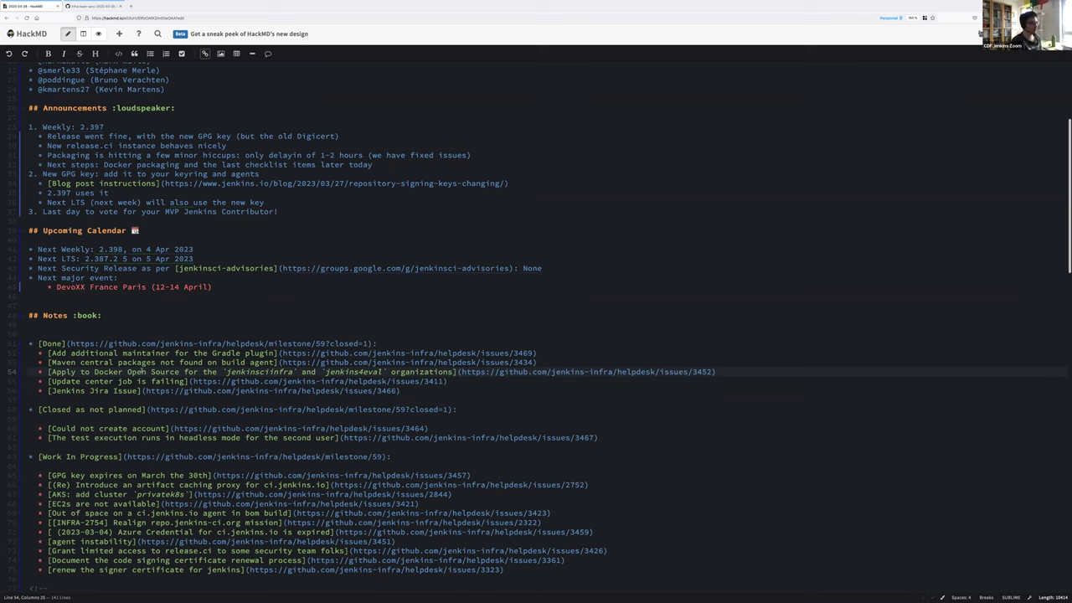
left_click_drag(224, 371, 387, 371)
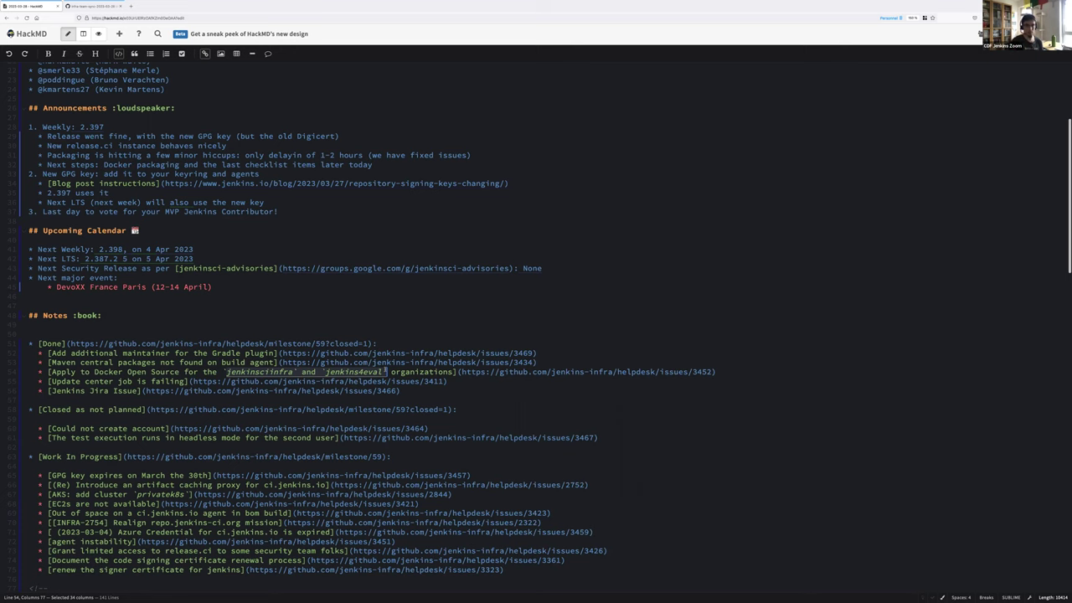
triple_click(386, 371)
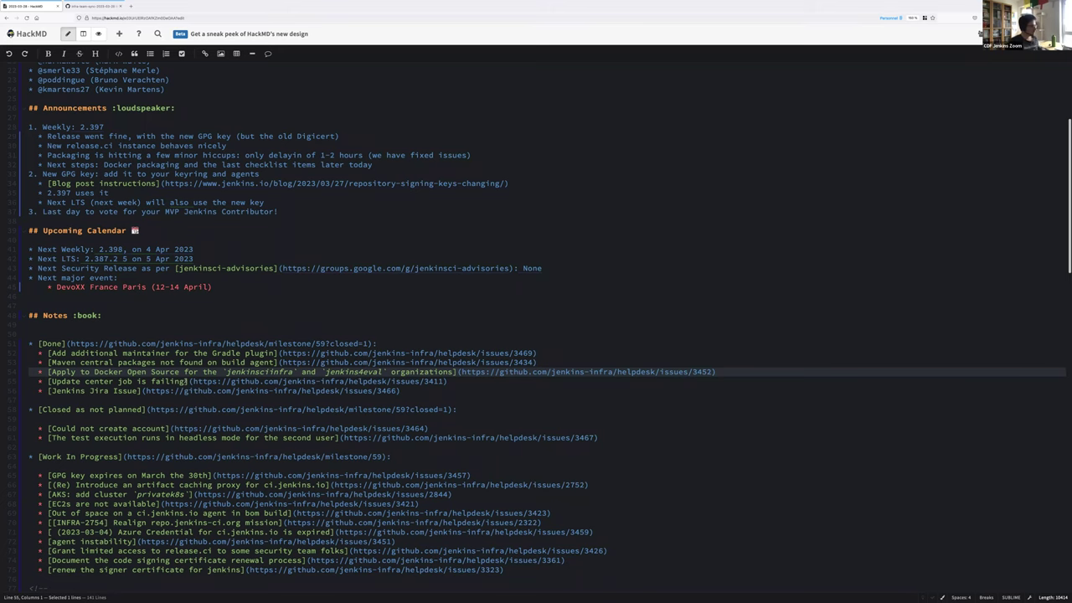
key("Home")
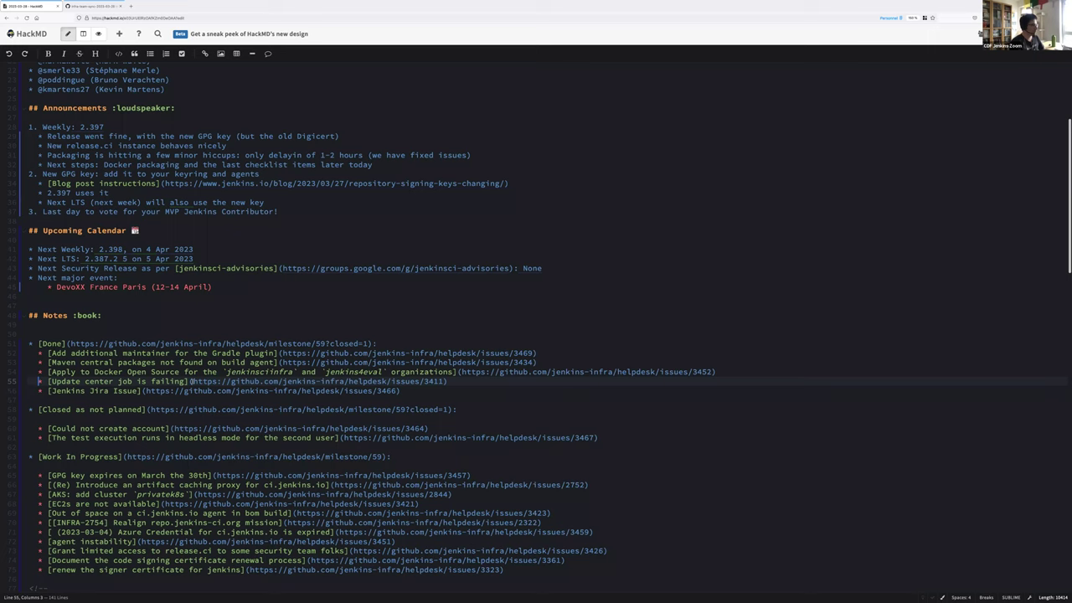
left_click(194, 381)
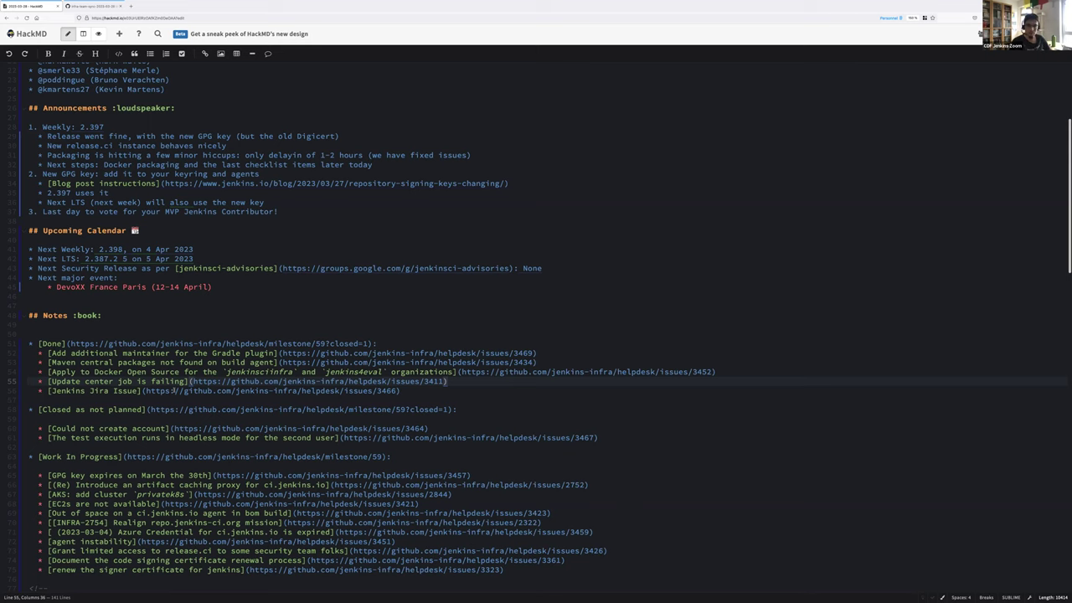
Open the Jenkins Jira Issue link from the Done list in a separate page, read its comments and close it
key("Down")
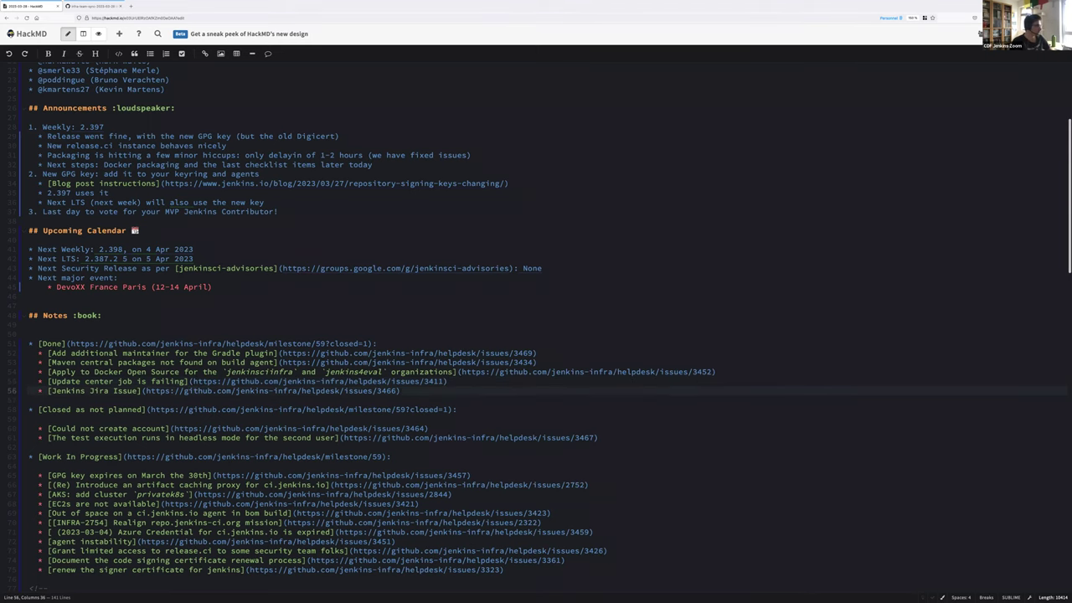
left_click(147, 390)
left_click_drag(144, 390, 399, 391)
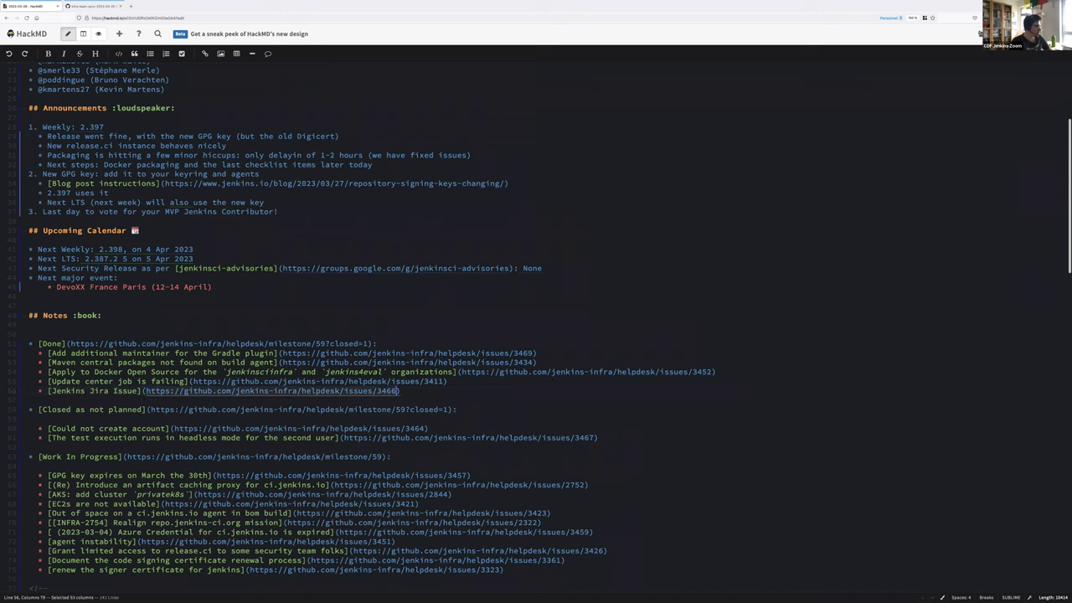
key("ctrl+c")
key("ctrl+t")
key("ctrl+v")
key("Return")
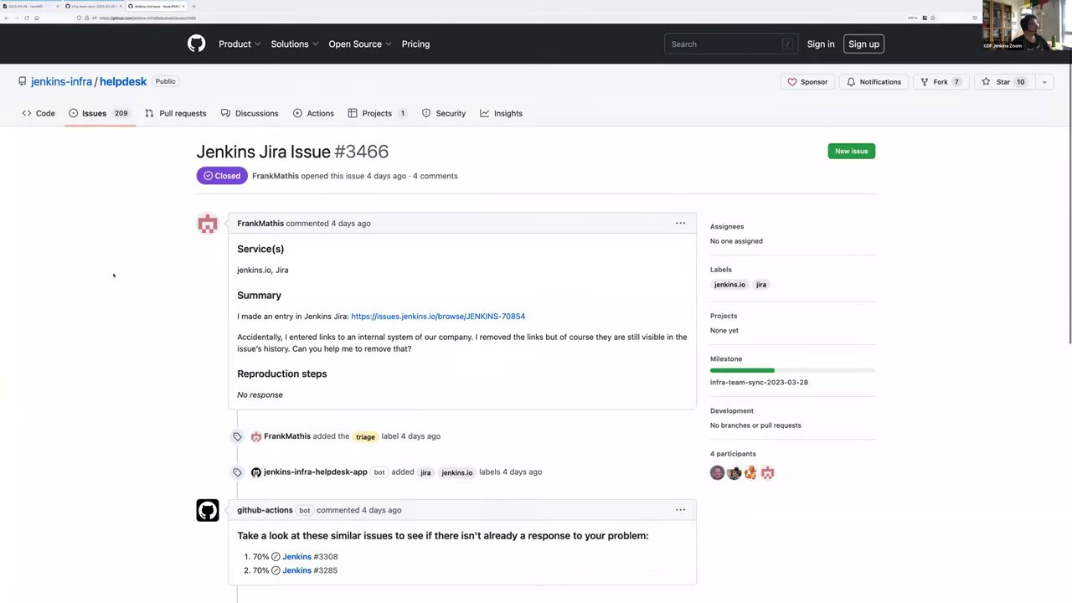
scroll(112, 273, "down", 5)
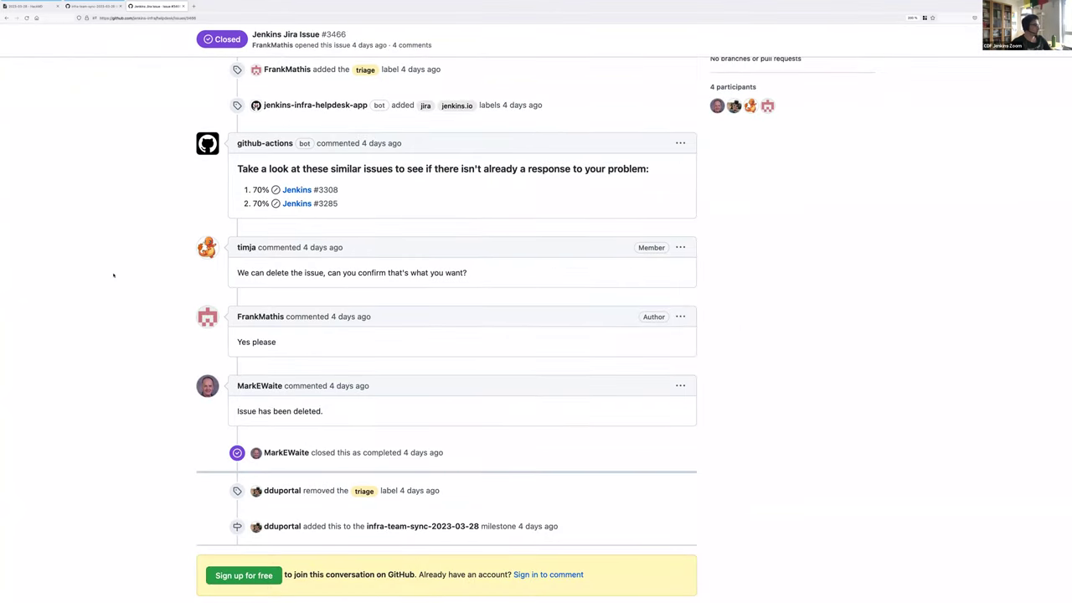
scroll(113, 275, "up", 5)
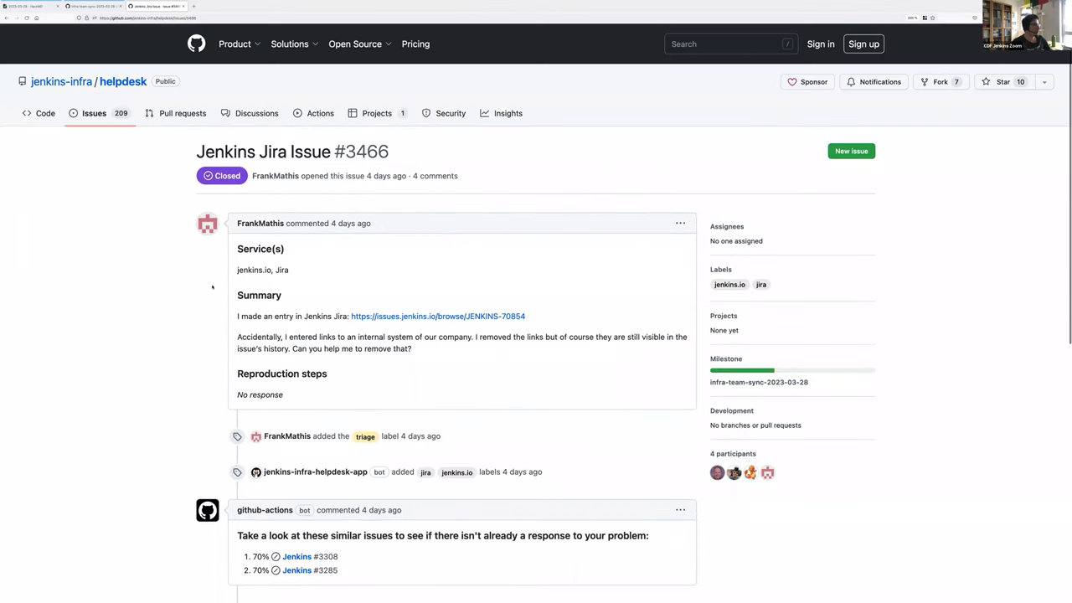
key("super+w")
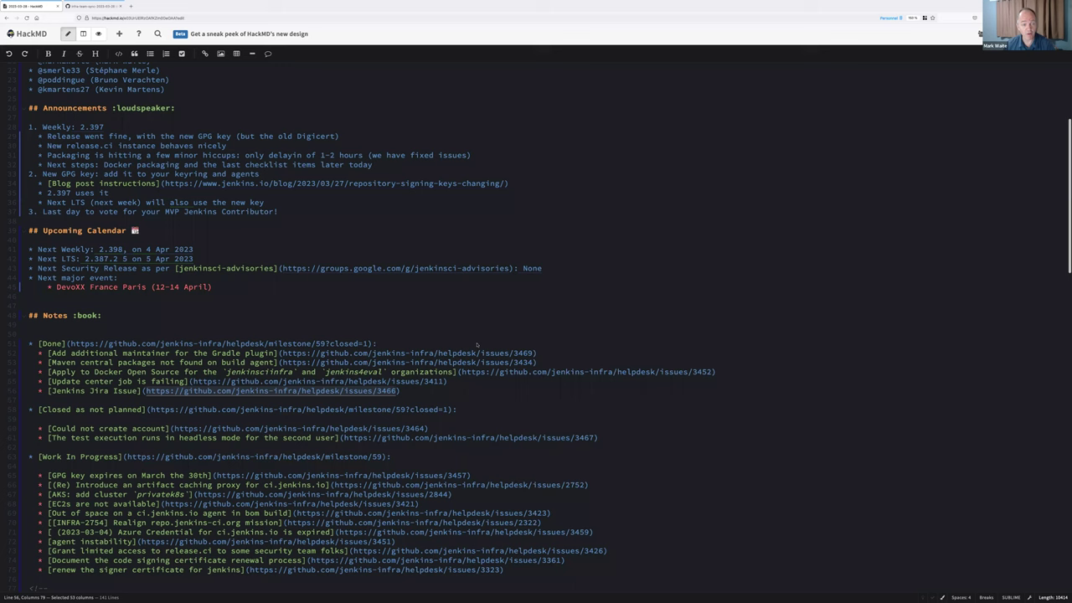
Check the closed issues of the infra-team-sync-2023-03-28 milestone on GitHub and return to the meeting notes
left_click(668, 273)
left_click(92, 6)
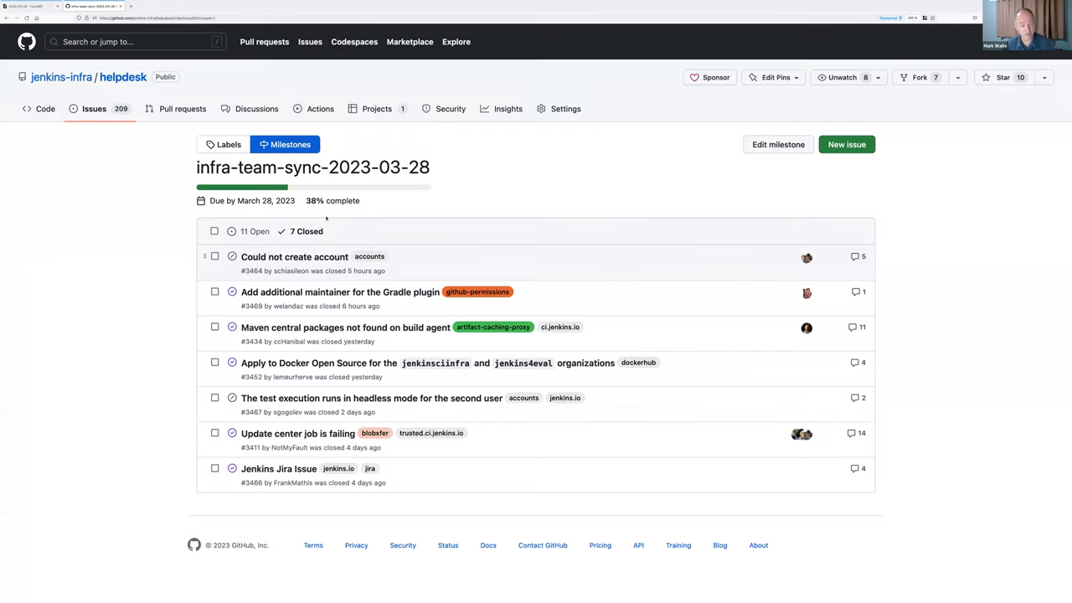
left_click(306, 231)
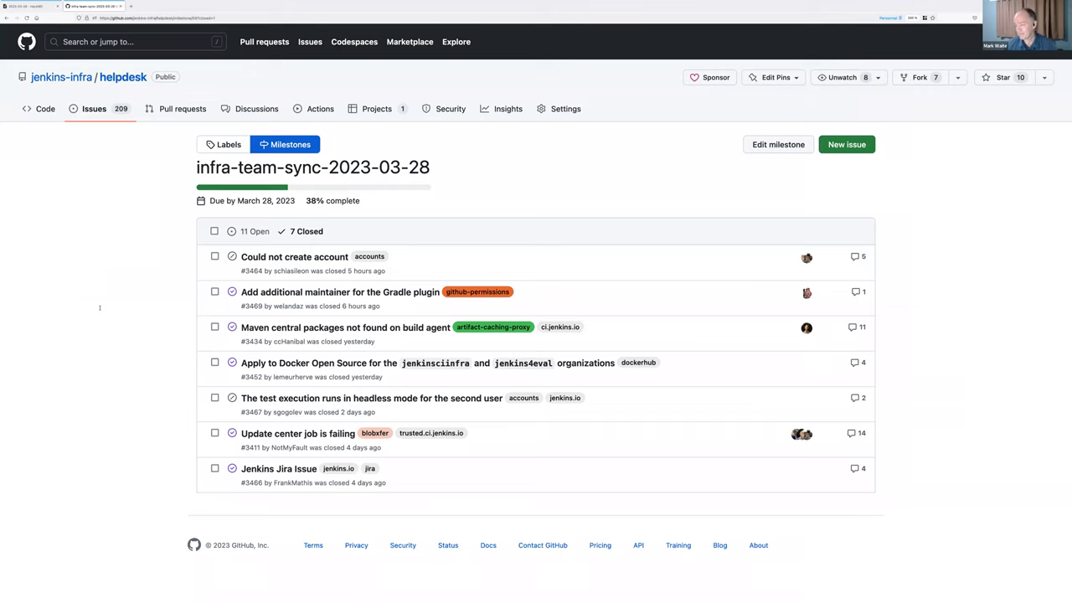
key("ctrl+Tab")
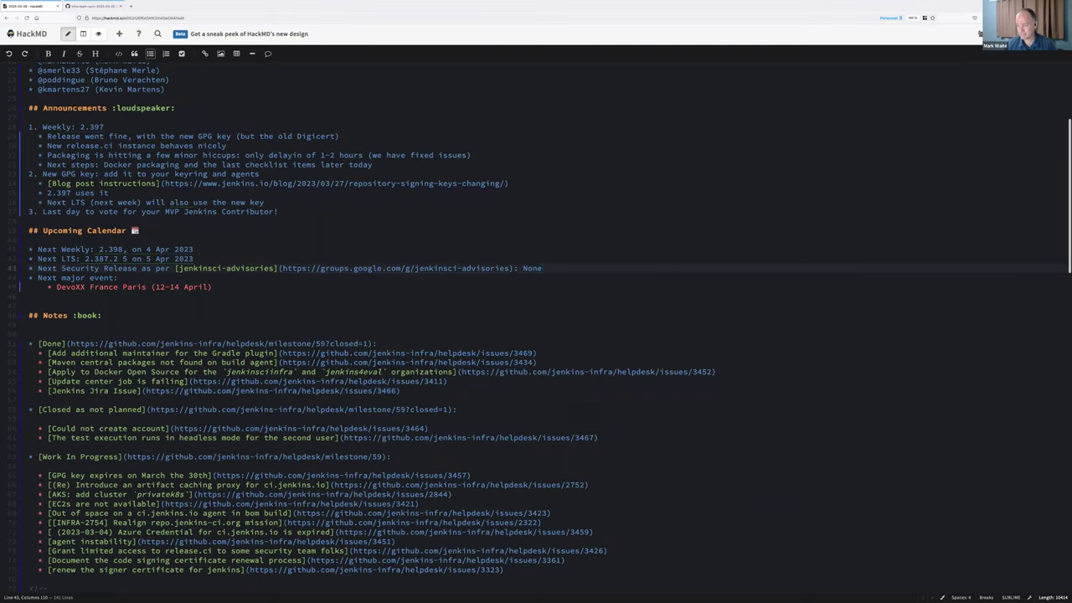
Remove the blank line between the "Closed as not planned" heading and its issue list
left_click(70, 415)
key("BackSpace")
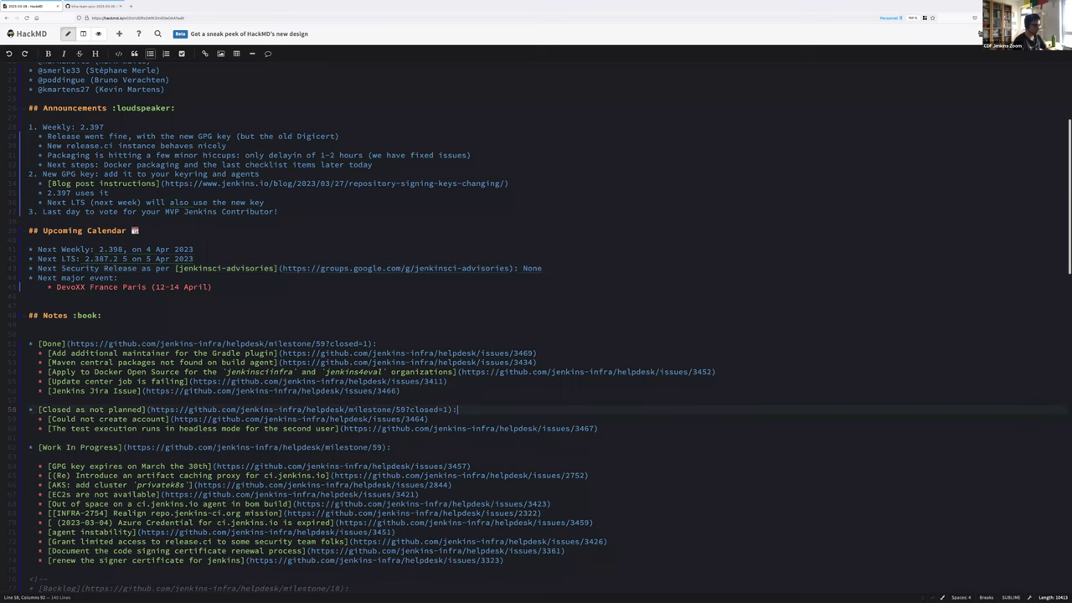
Check the open issues of the infra-team-sync-2023-03-28 milestone on GitHub and return to the Work In Progress list in the notes
left_click(457, 427)
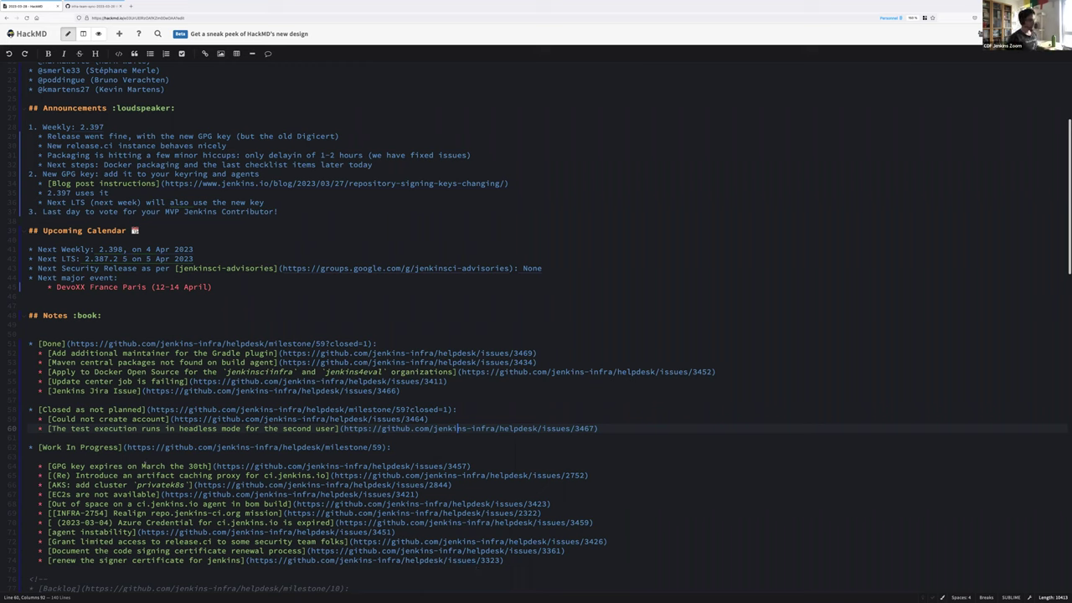
left_click(133, 447)
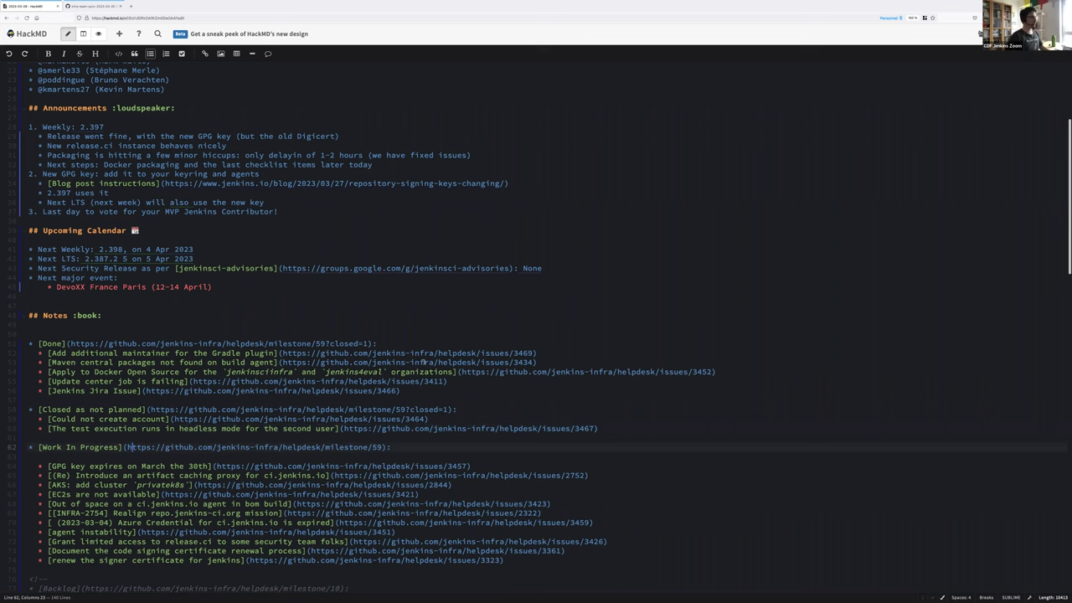
key("ctrl+Tab")
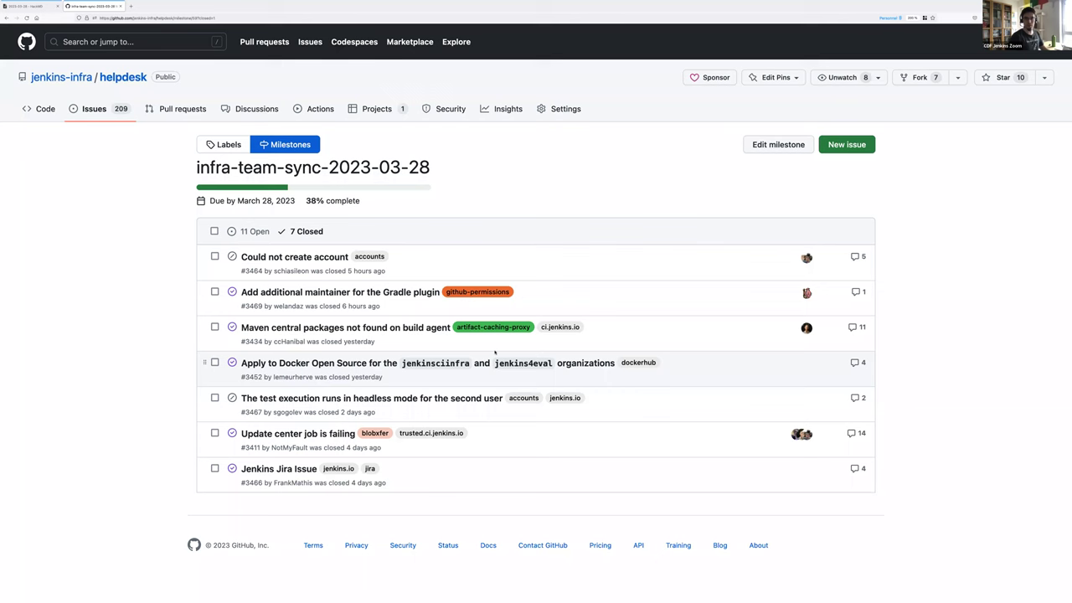
mouse_move(282, 296)
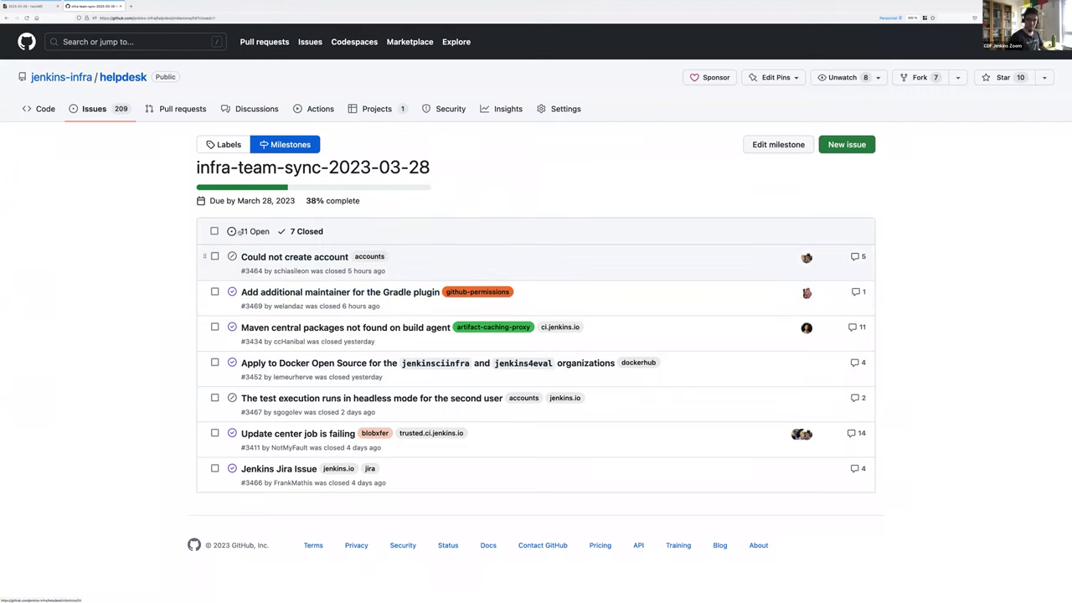
left_click(242, 231)
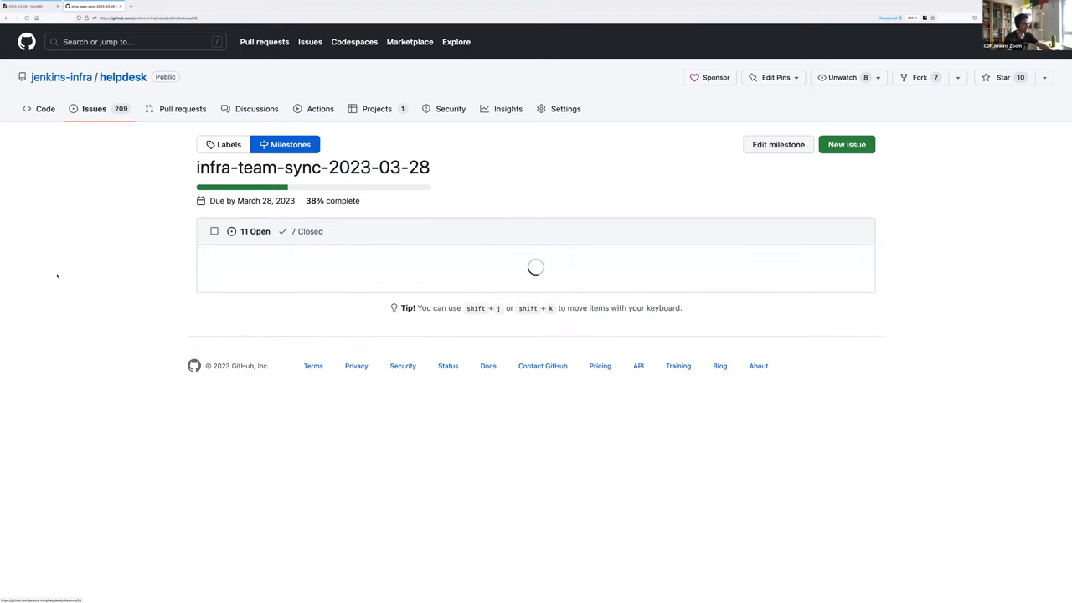
scroll(57, 275, "down", 4)
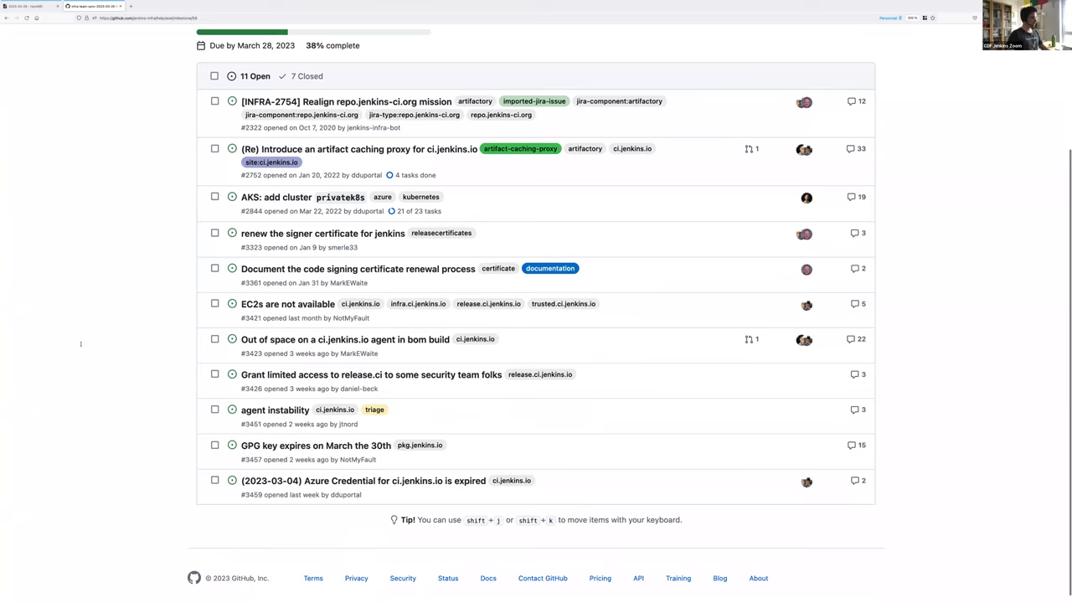
key("ctrl+shift+Tab")
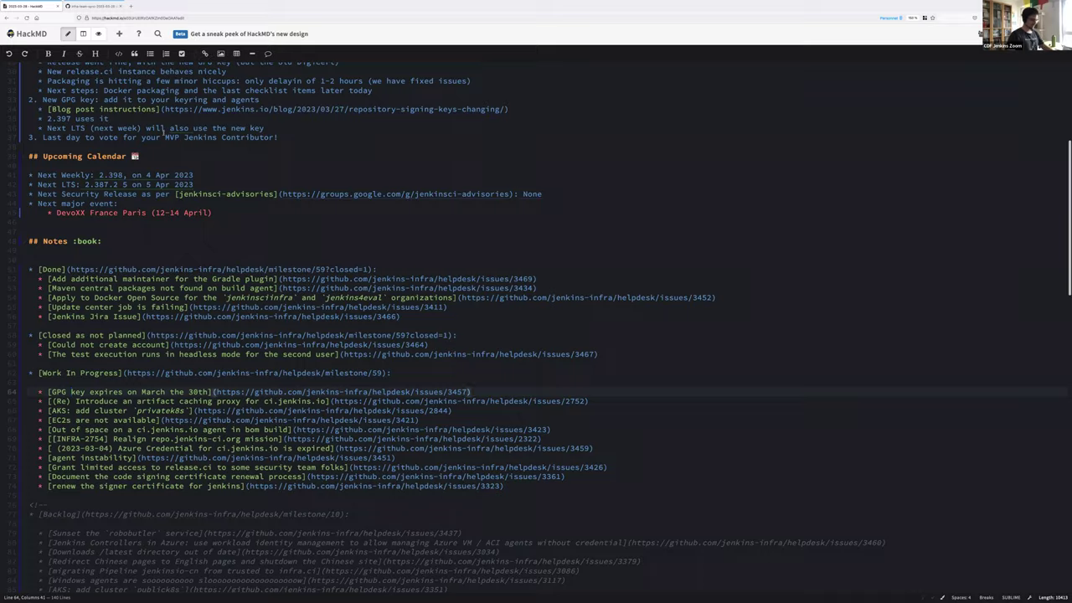
Open the "GPG key expires on March the 30th" issue from the notes and read its description and the discussion about extending or replacing the key
left_click(467, 391, "ctrl")
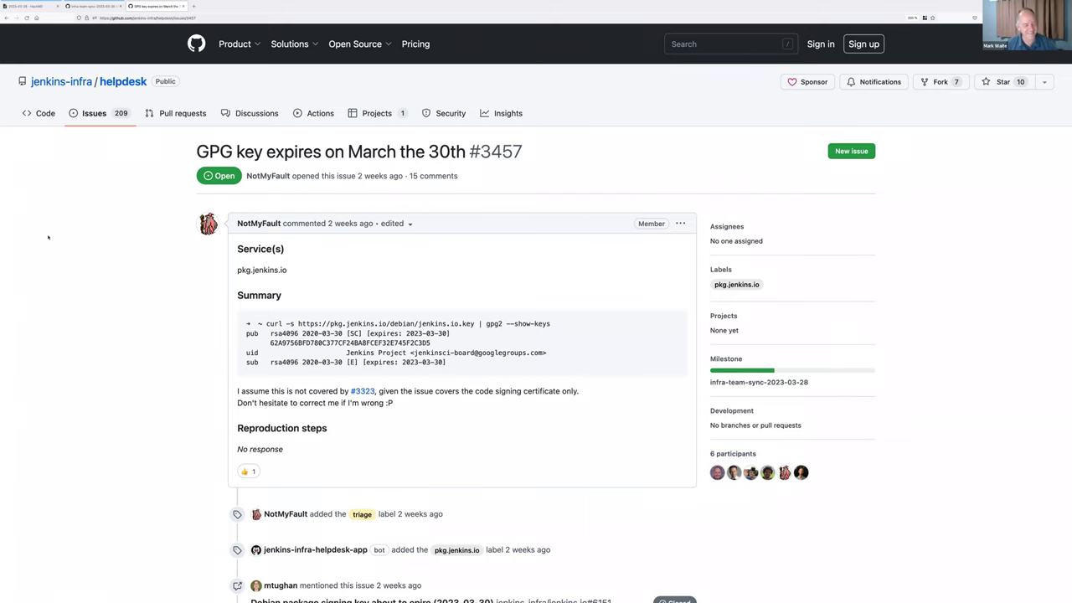
scroll(47, 237, "down", 5)
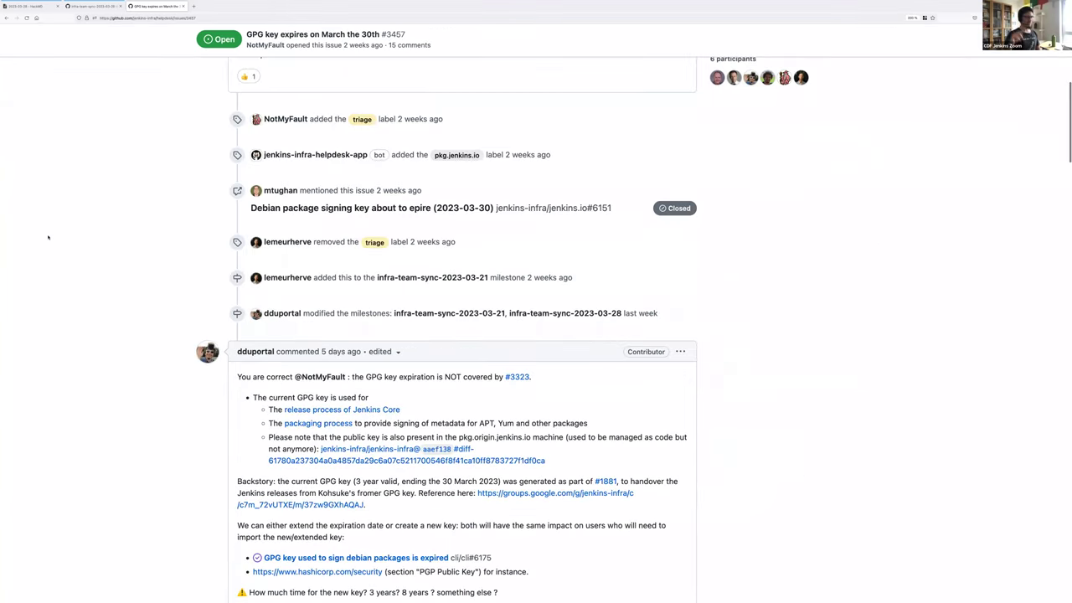
scroll(48, 237, "down", 3)
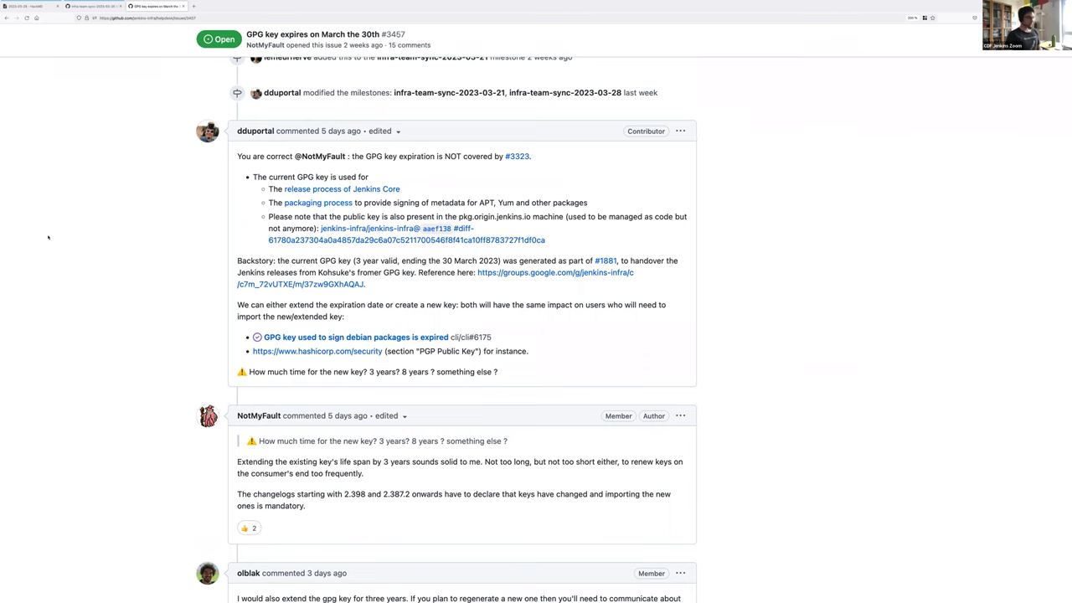
scroll(88, 279, "down", 3)
scroll(87, 278, "down", 10)
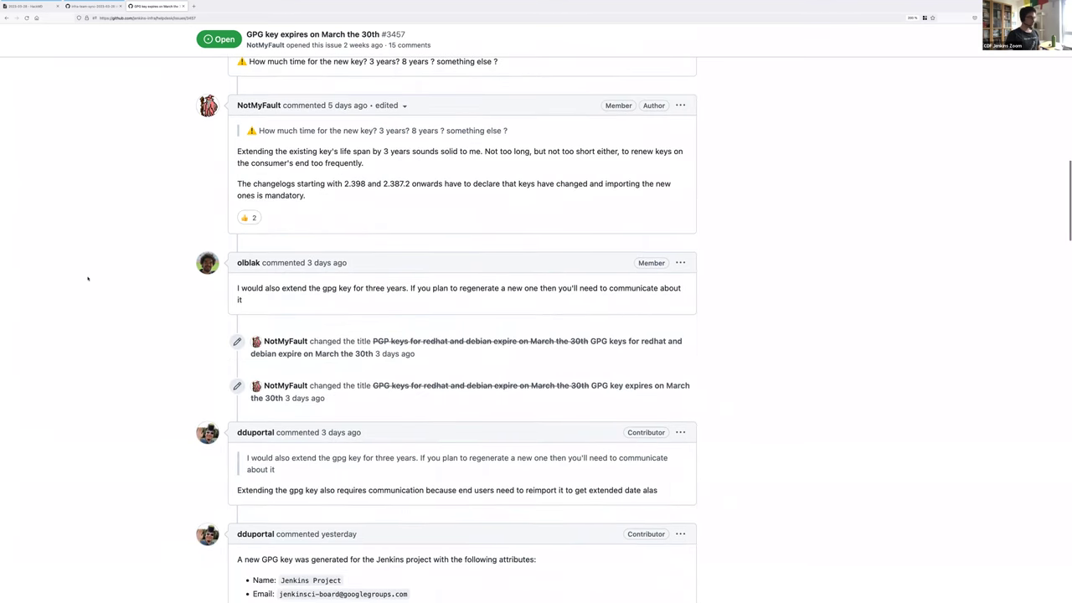
scroll(87, 279, "down", 5)
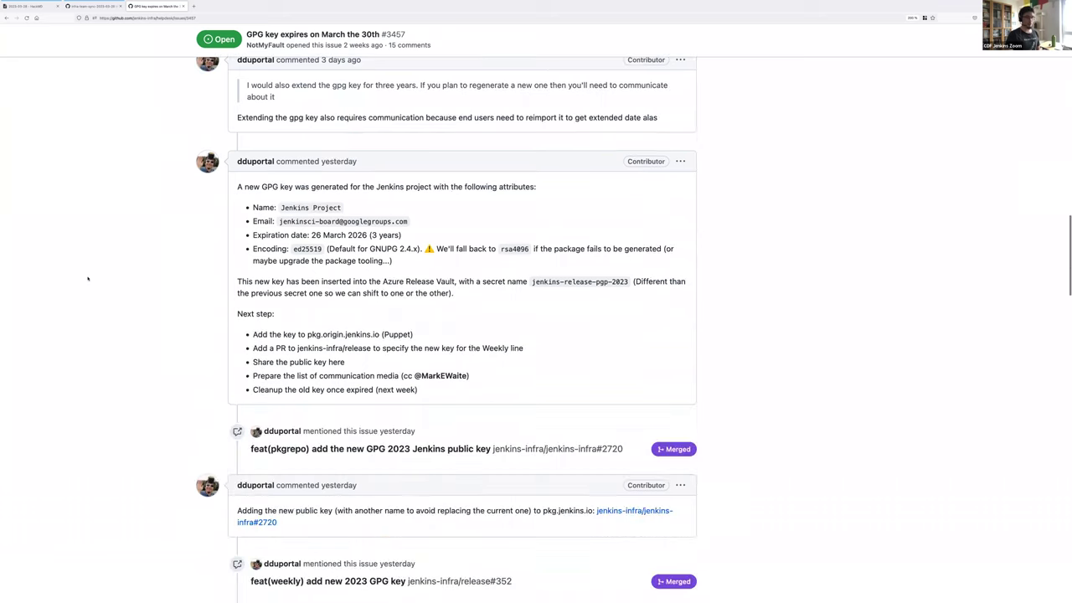
Review the communication channels checklist in the GPG key issue and read the remaining comments to the end of the thread
scroll(87, 279, "down", 12)
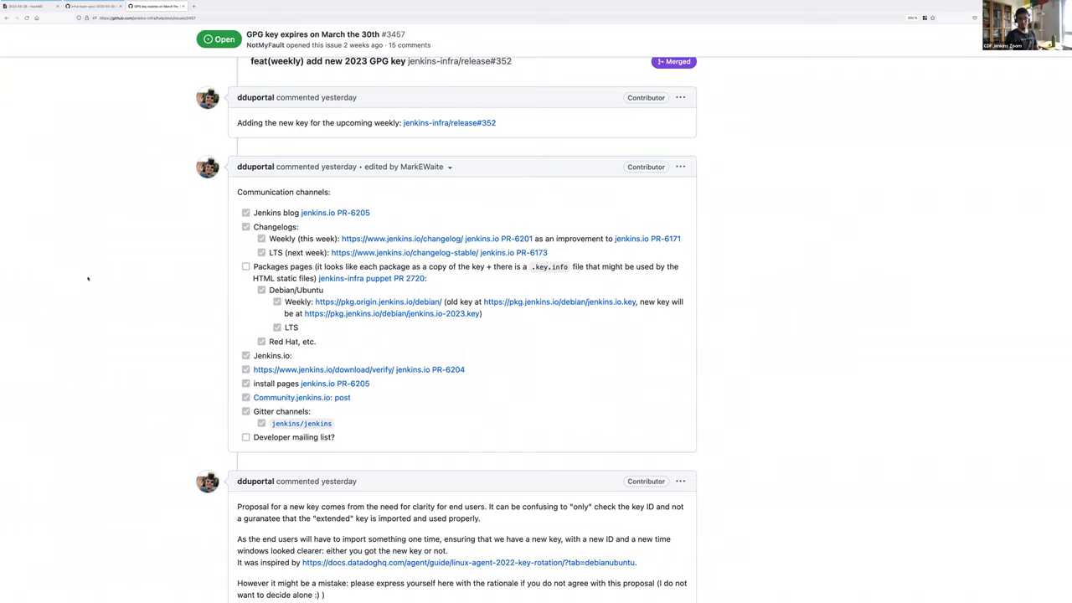
scroll(123, 329, "down", 1)
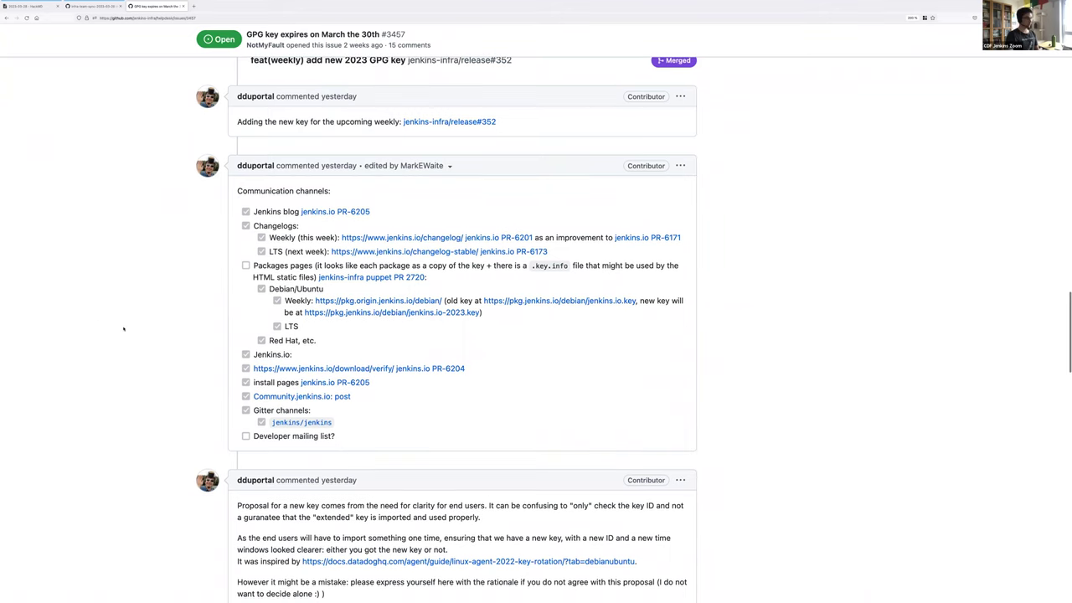
scroll(123, 328, "down", 1)
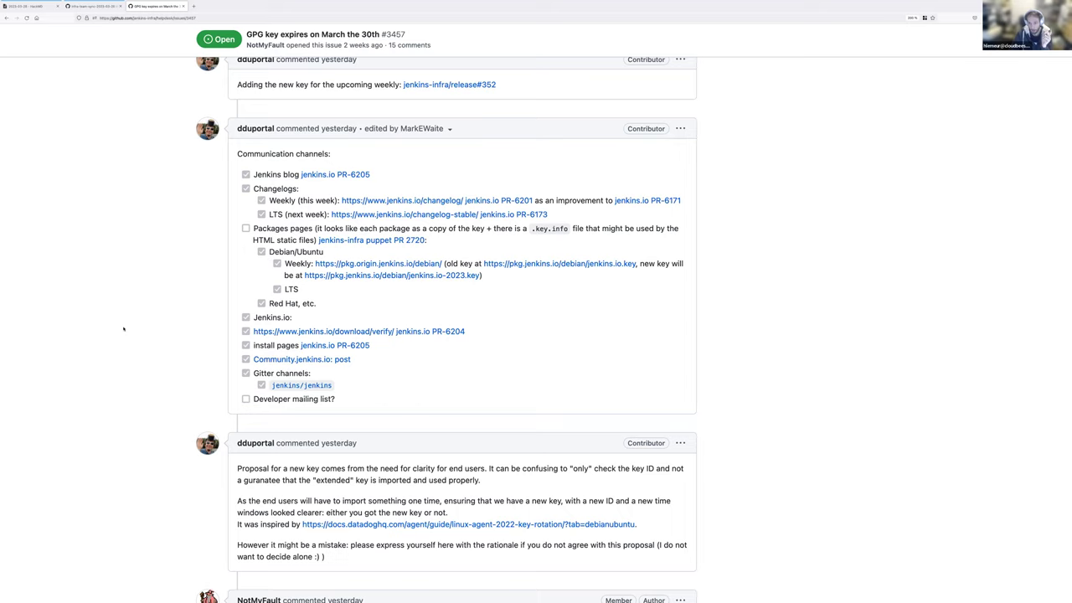
left_click(680, 129)
left_click(789, 179)
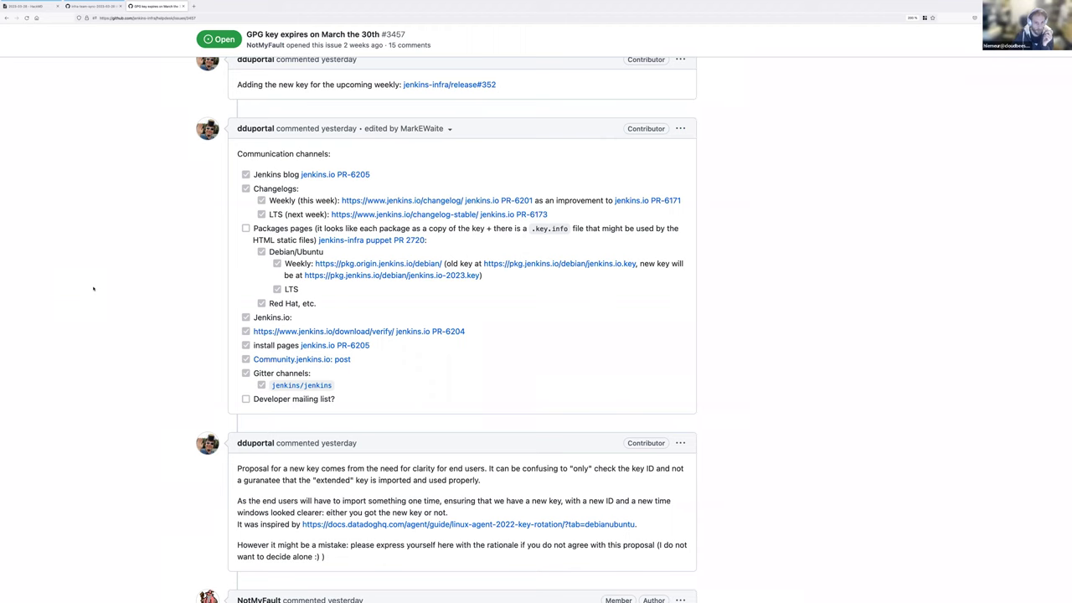
scroll(93, 288, "down", 2)
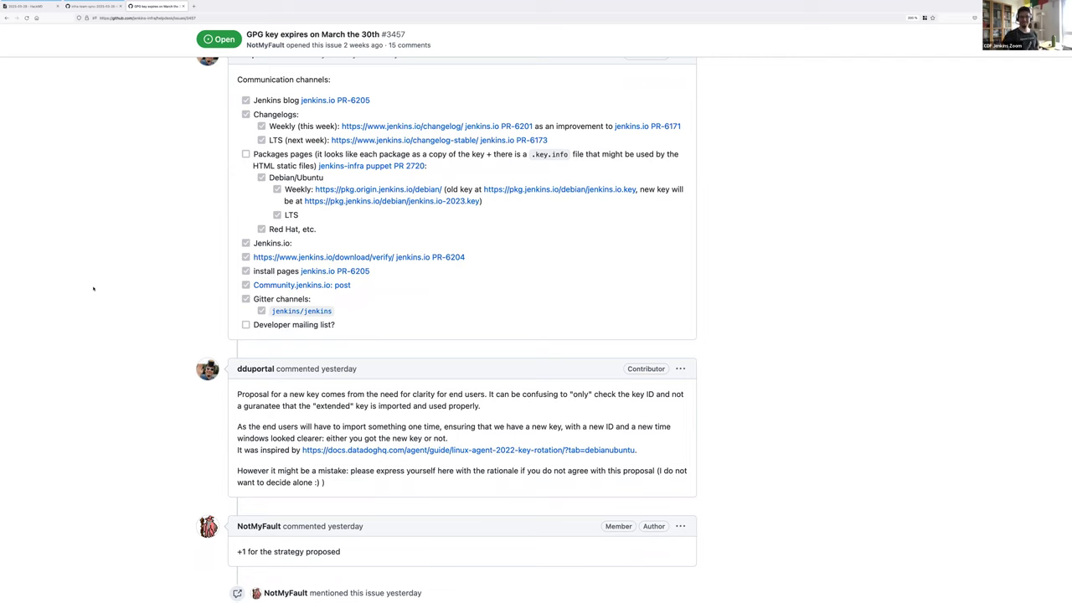
scroll(93, 288, "down", 1)
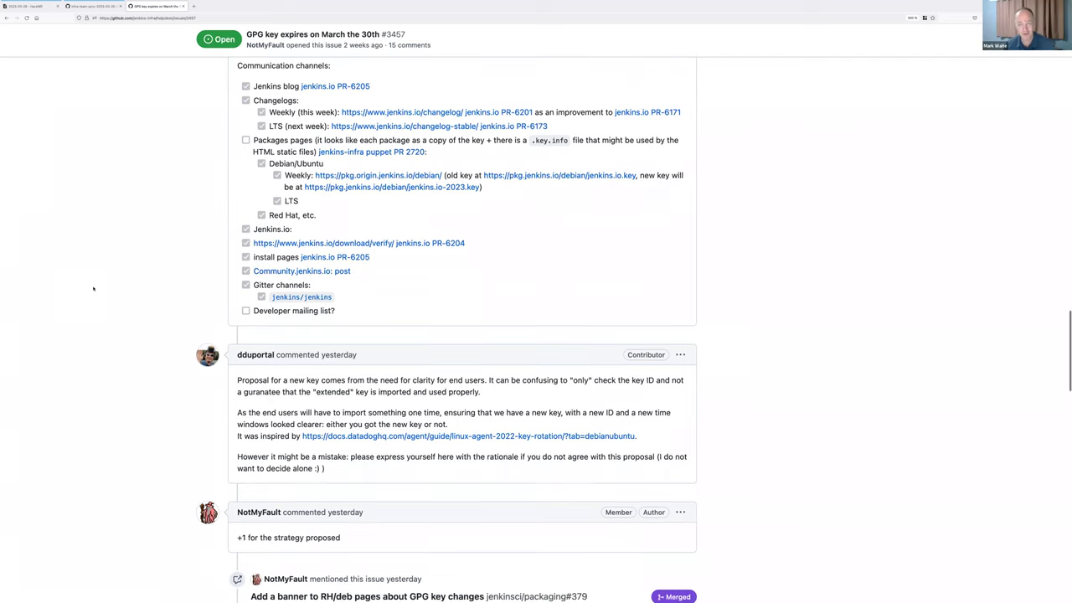
scroll(93, 288, "down", 5)
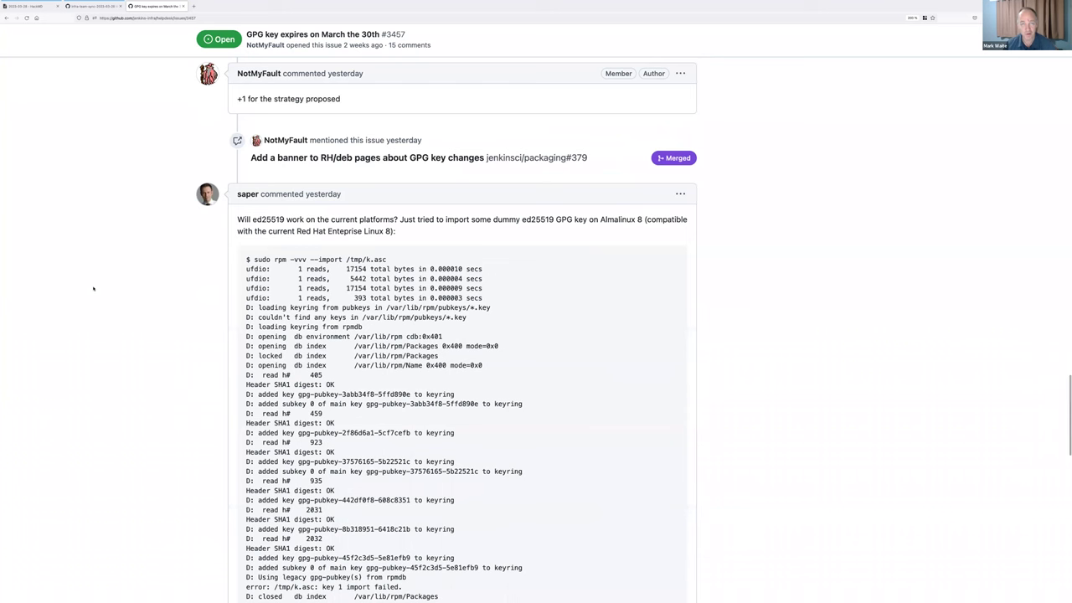
scroll(93, 288, "down", 15)
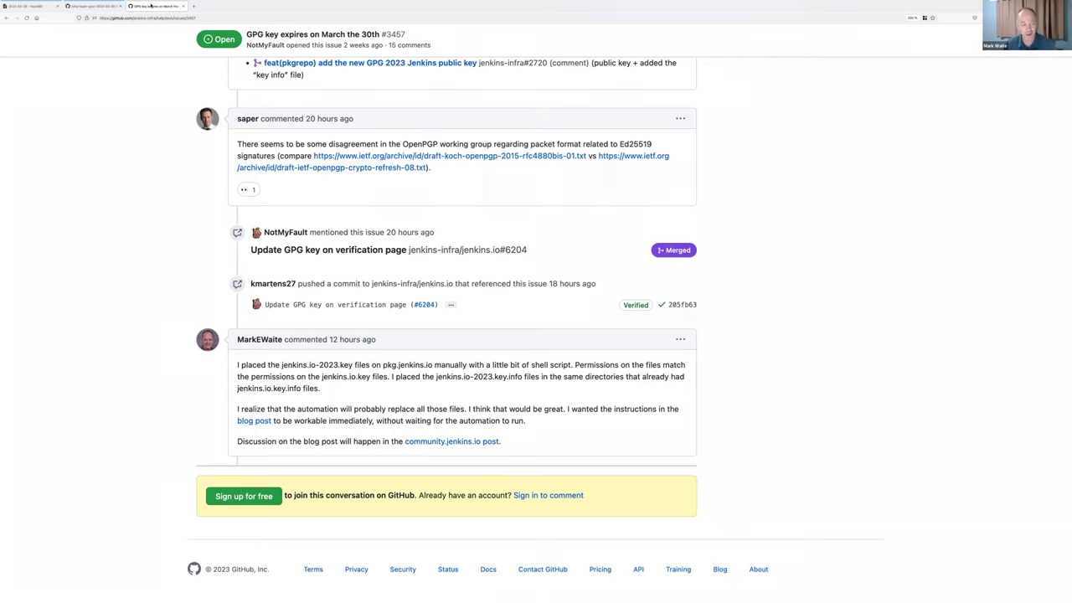
Reopen the GPG key issue in the Personal container and set its milestone to infra-team-sync-2023-04-04
right_click(150, 6)
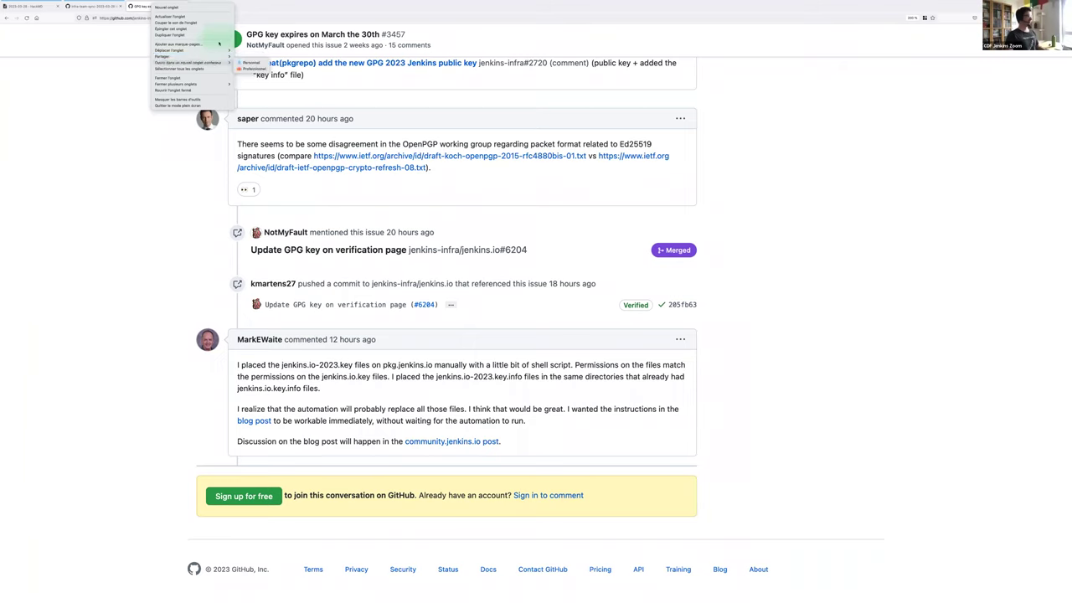
left_click(170, 16)
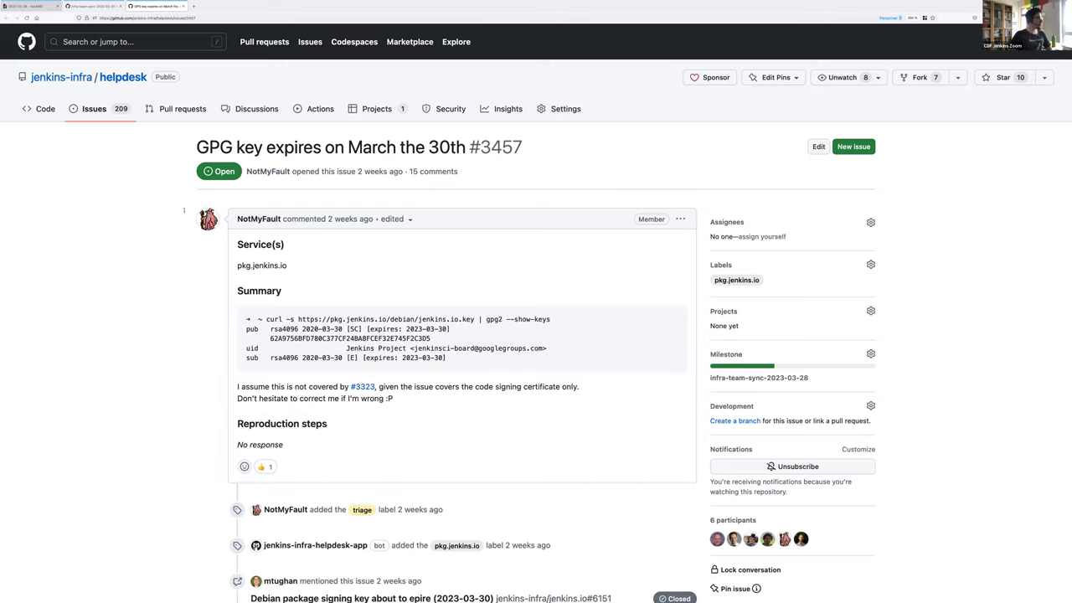
key("super+1")
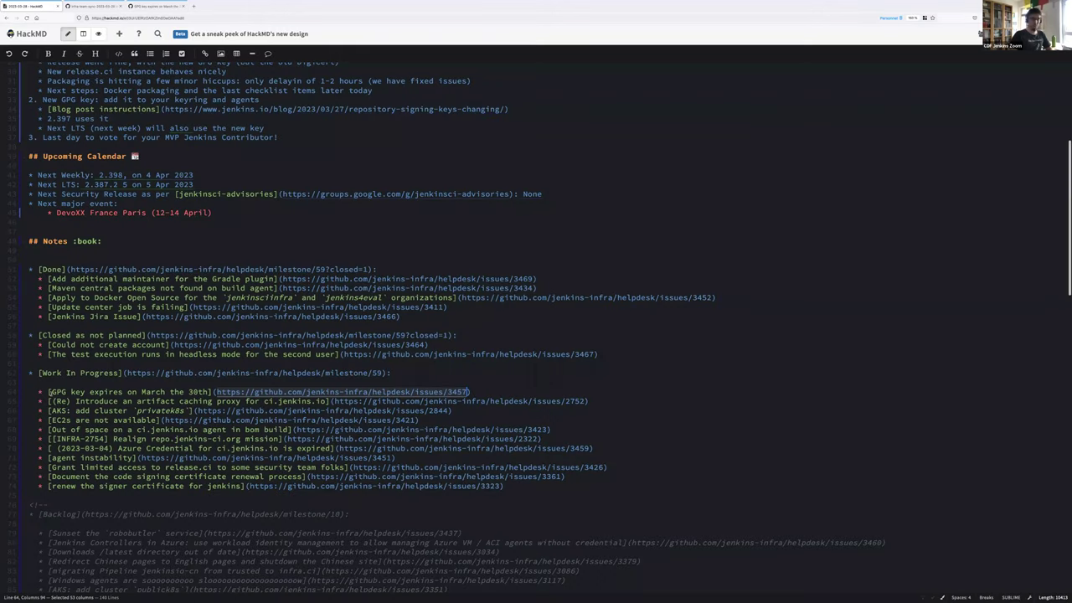
left_click(49, 391)
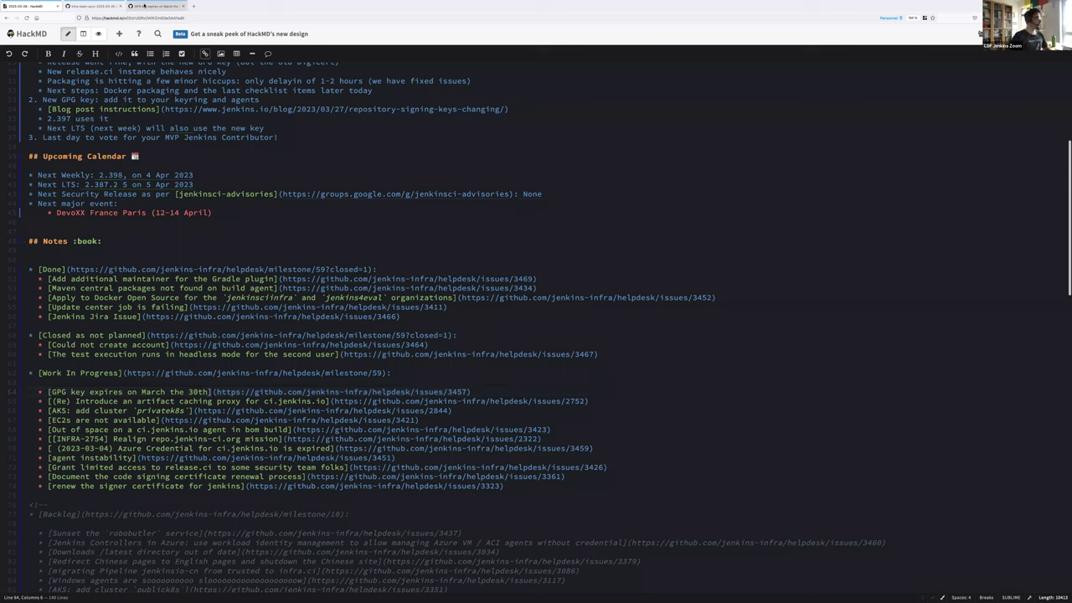
left_click(155, 6)
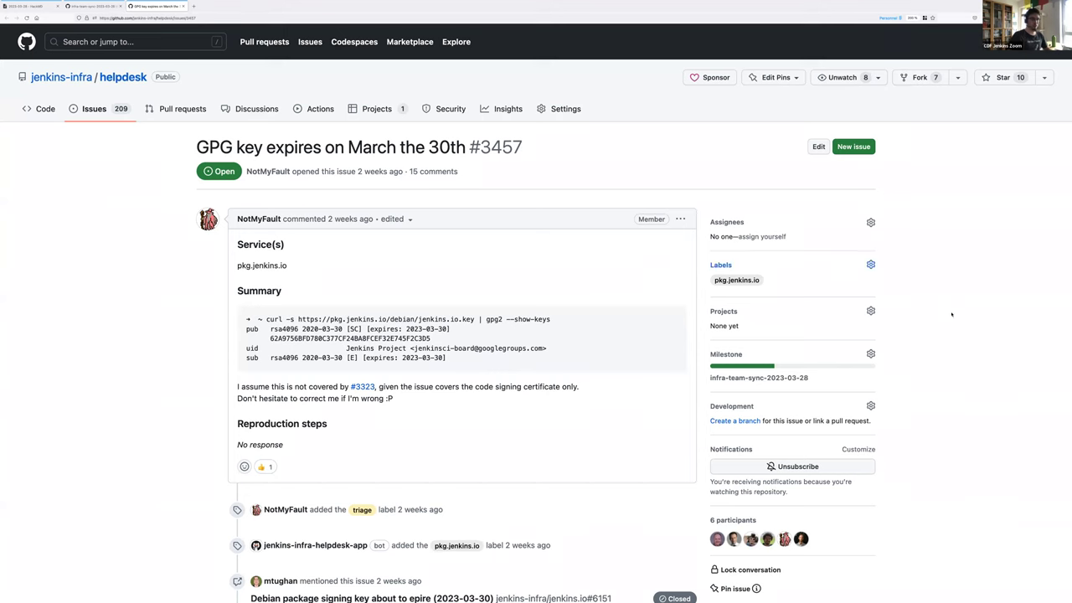
left_click(871, 355)
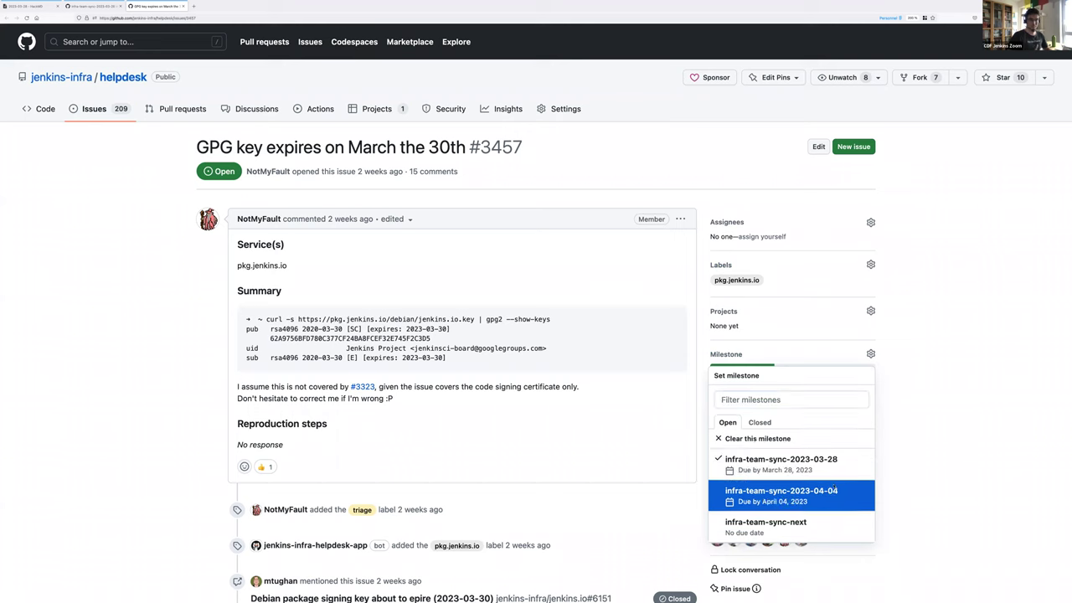
left_click(178, 274)
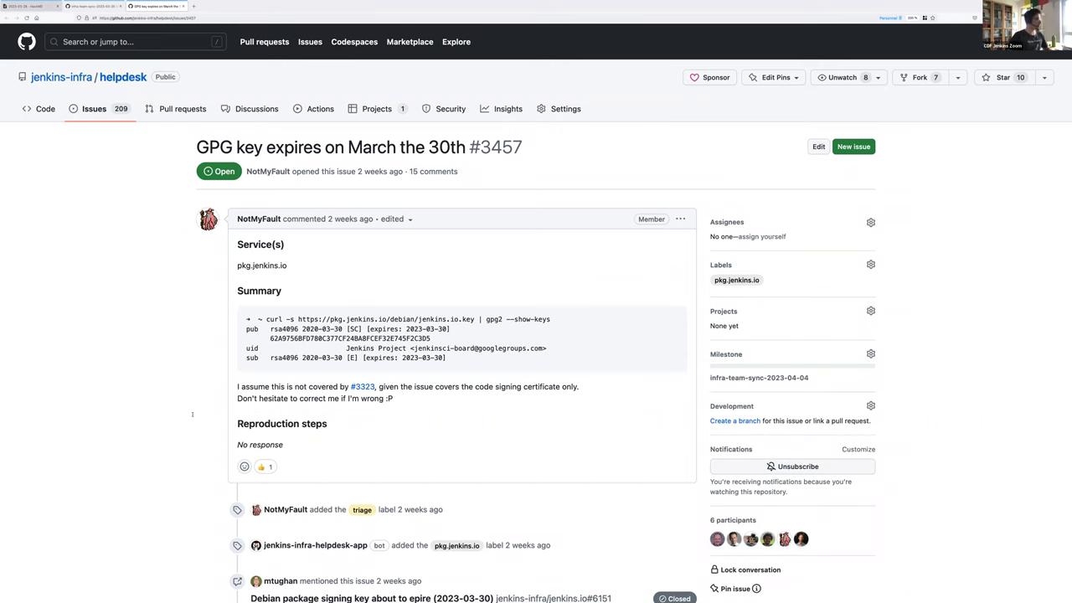
Open the "(Re) Introduce an artifact caching proxy for ci.jenkins.io" issue from the notes and read its most recent comments
key("super+1")
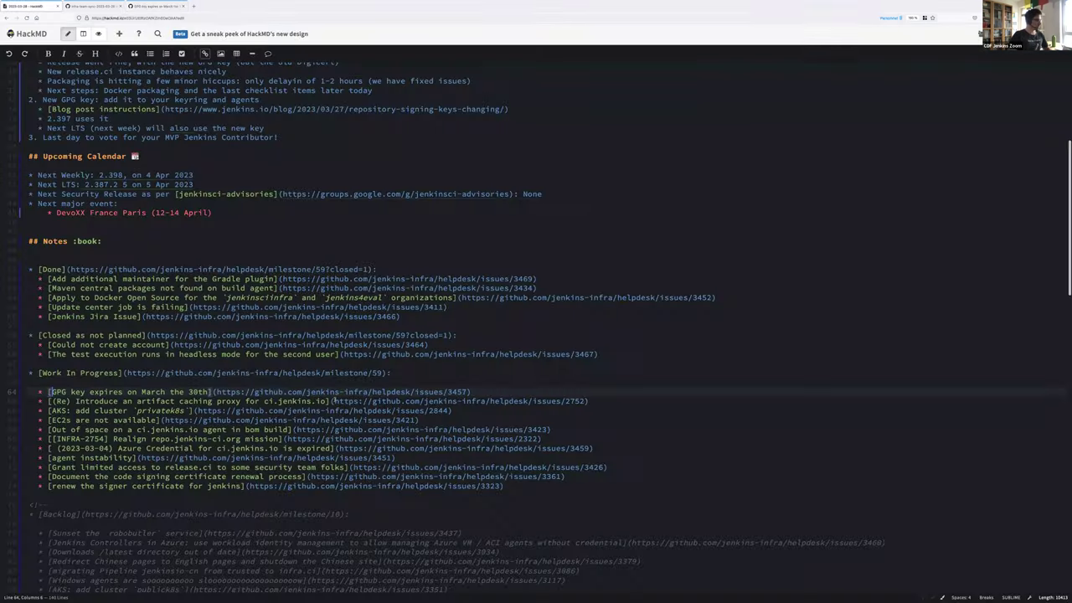
left_click(332, 400)
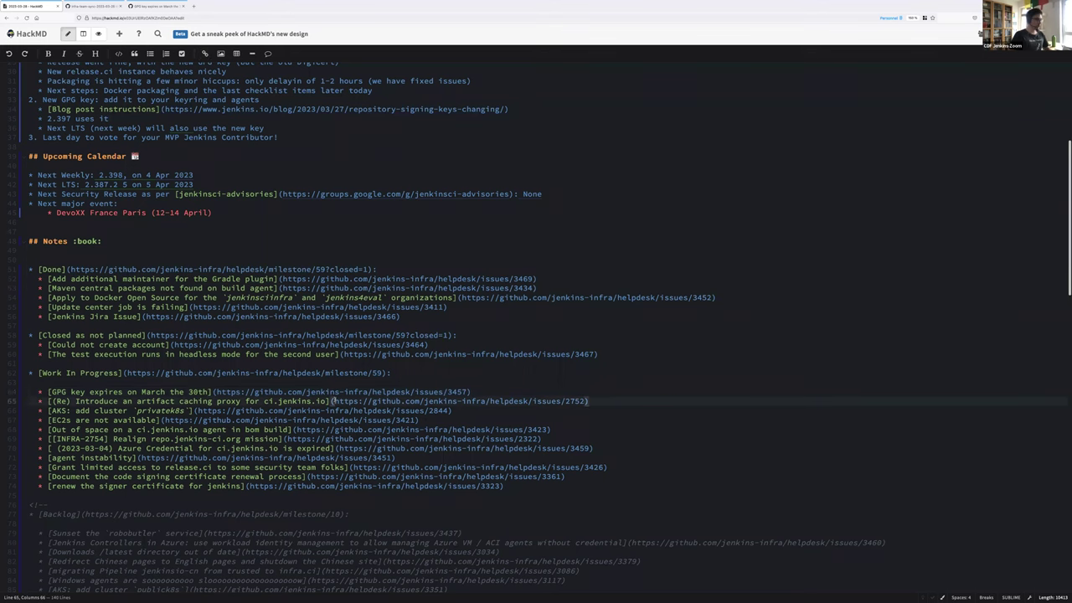
key("shift+super+m")
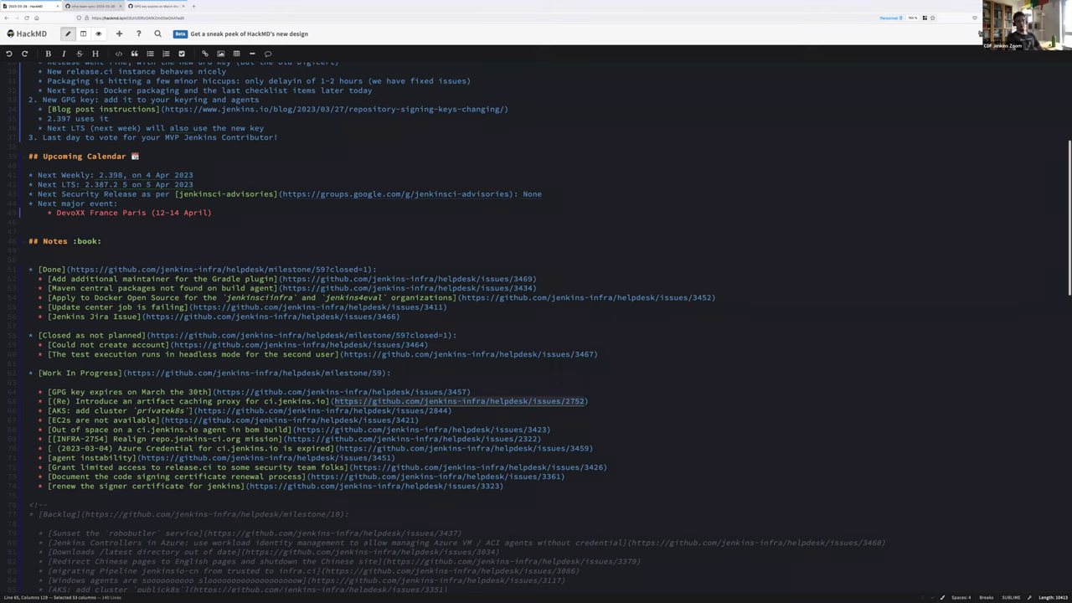
key("super+3")
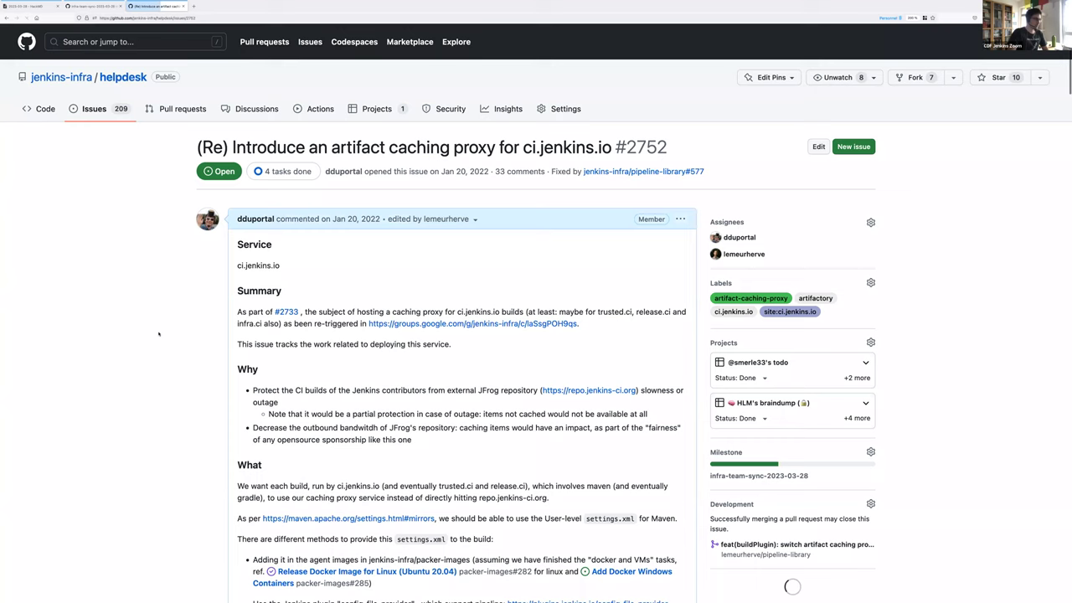
key("End")
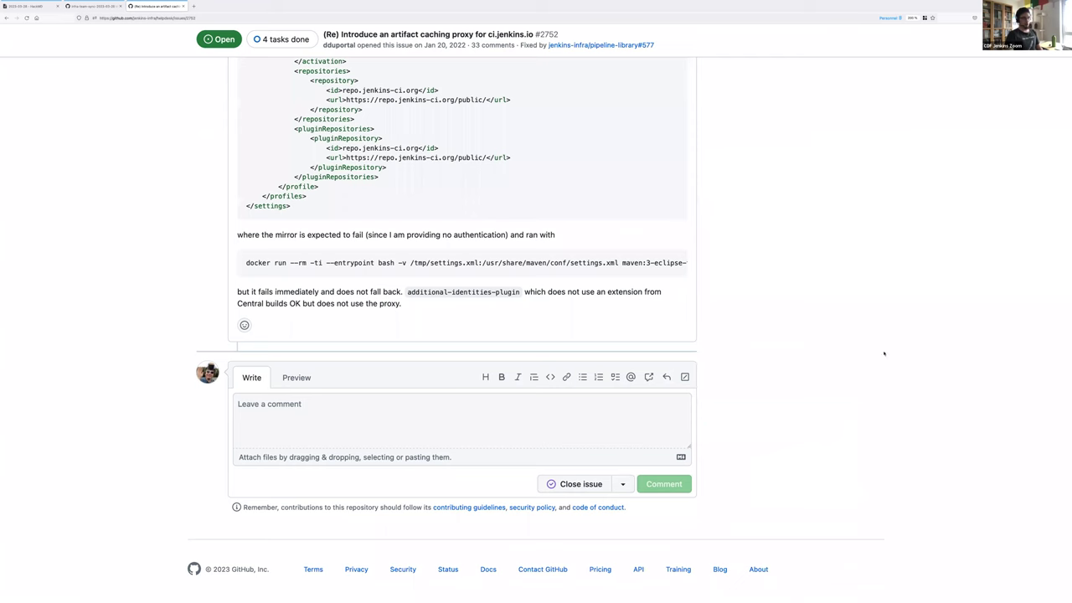
scroll(865, 361, "up", 3)
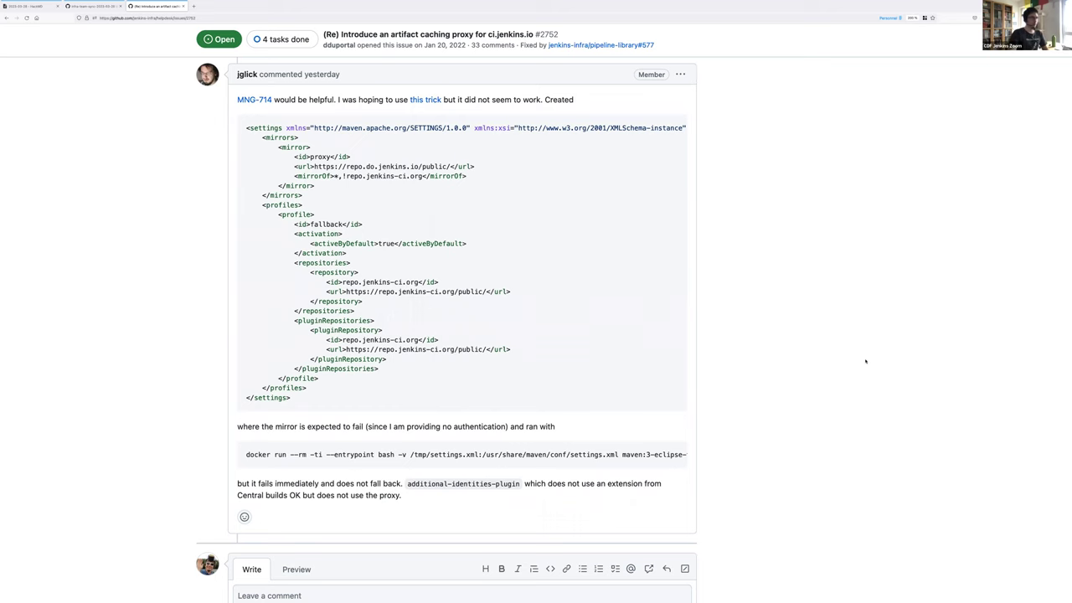
scroll(865, 361, "up", 4)
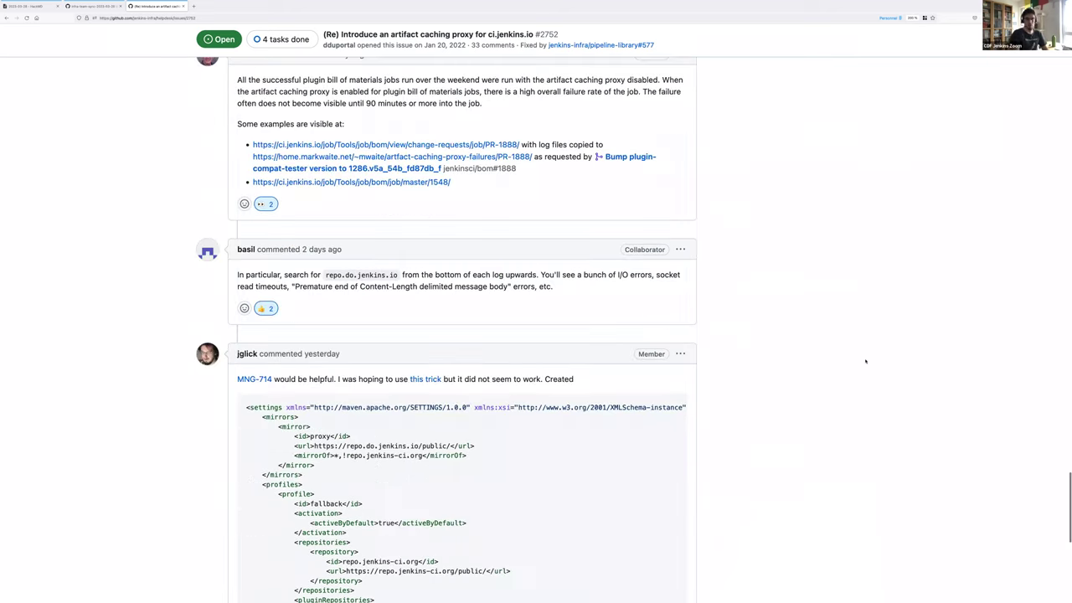
scroll(865, 361, "up", 2)
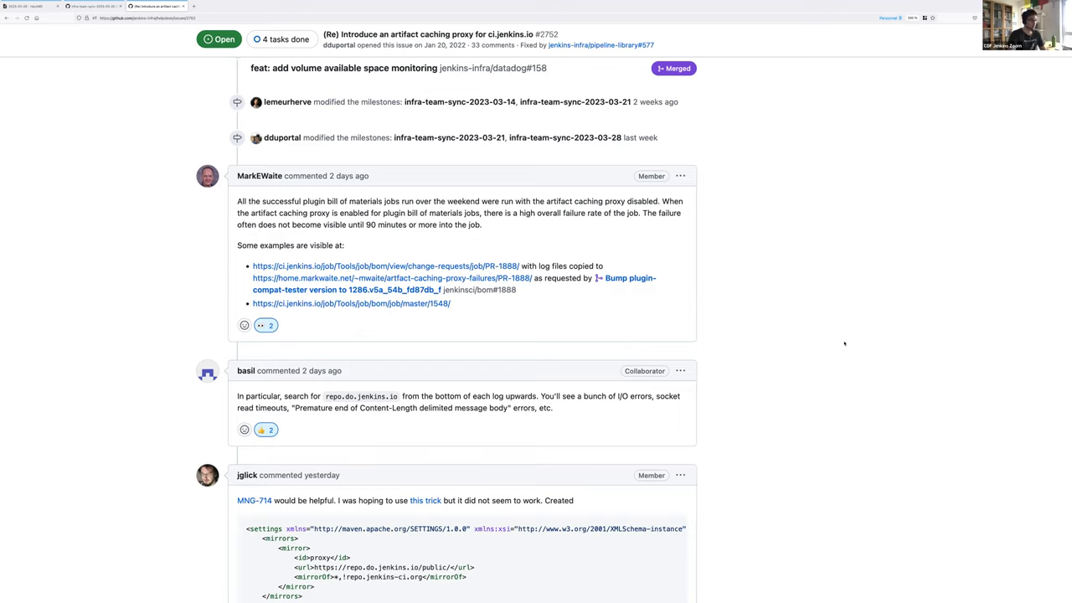
Read the latest artifact caching proxy comments and set the issue's milestone to infra-team-sync-2023-04-04
scroll(844, 342, "down", 3)
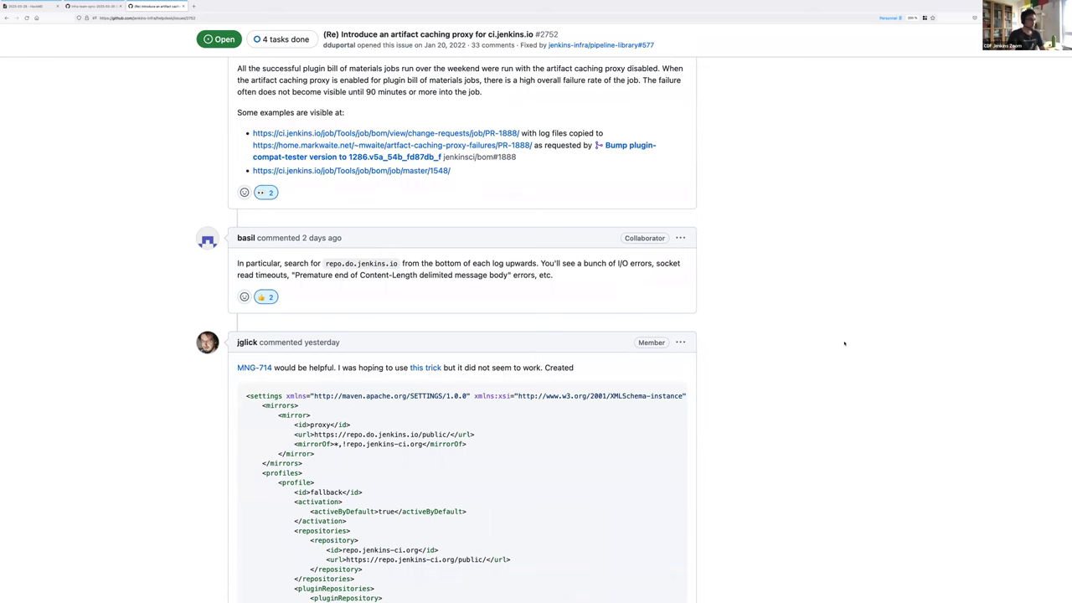
scroll(843, 343, "up", 1)
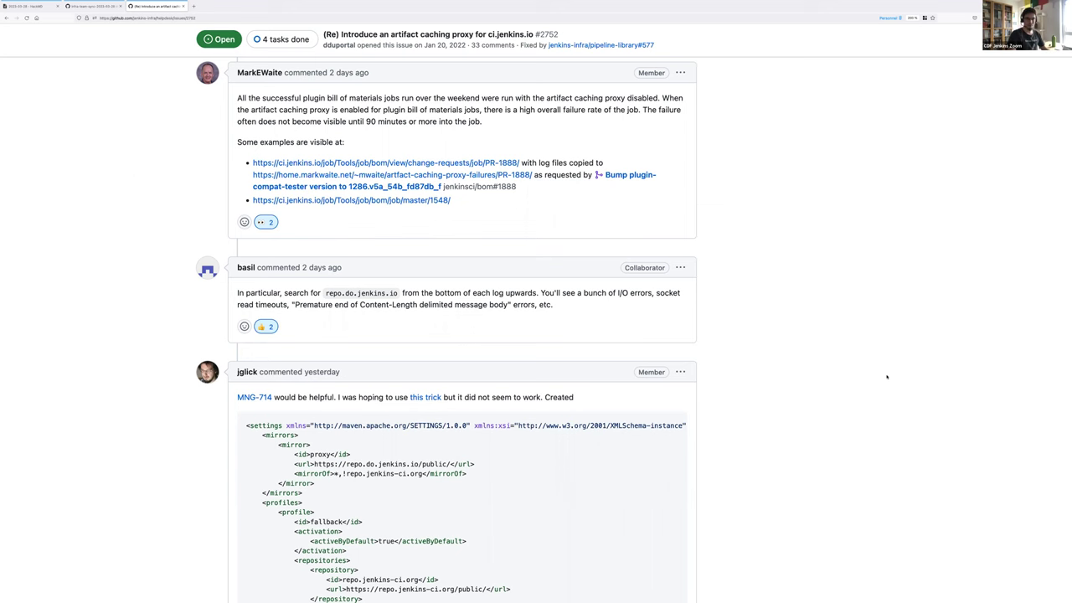
scroll(886, 376, "down", 15)
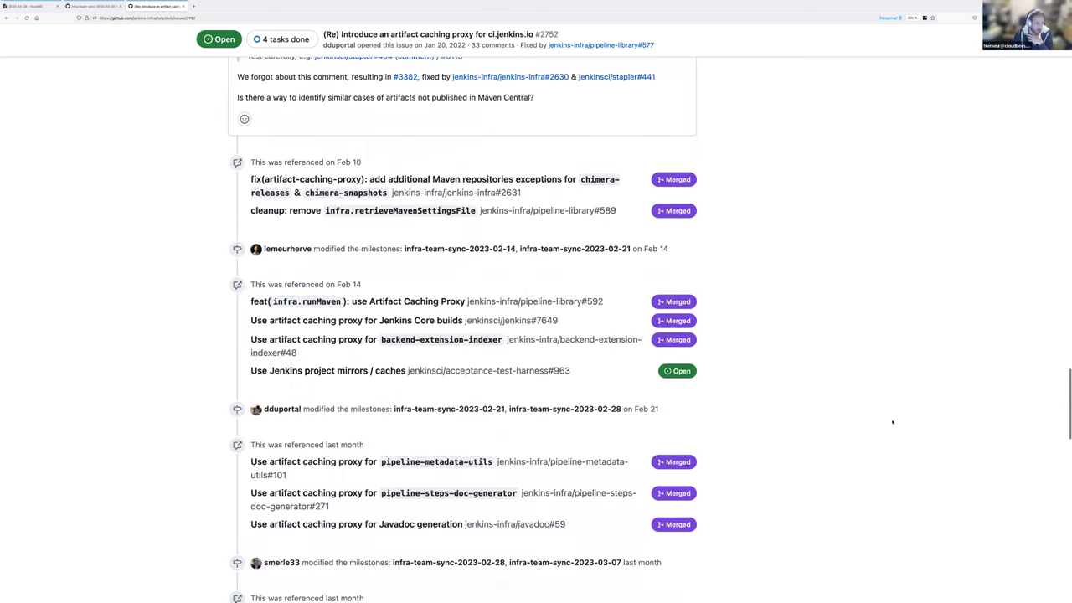
scroll(888, 410, "up", 15)
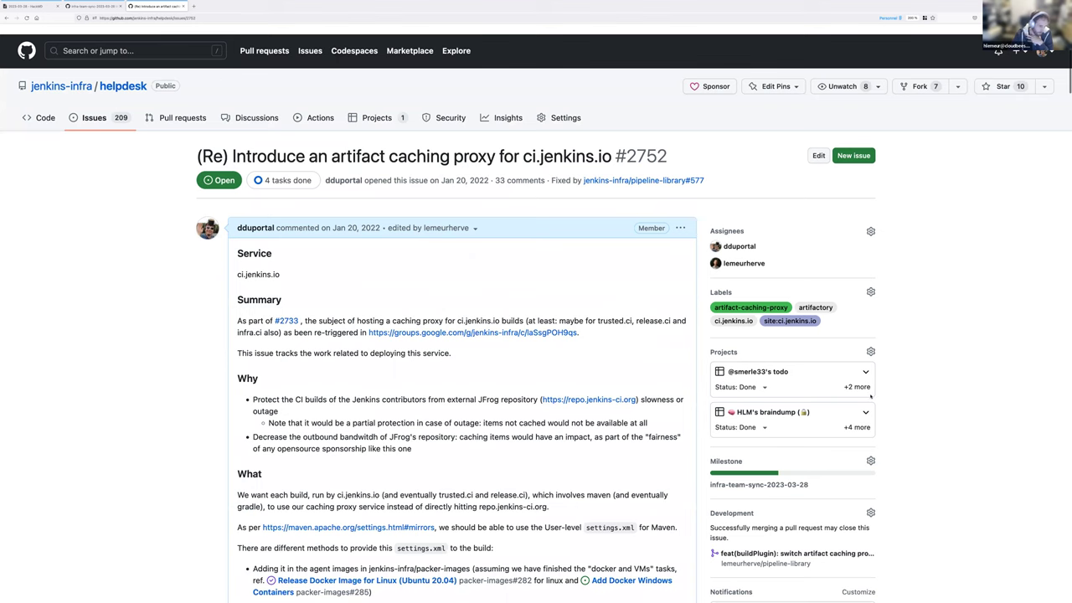
scroll(871, 397, "down", 1)
left_click(870, 394)
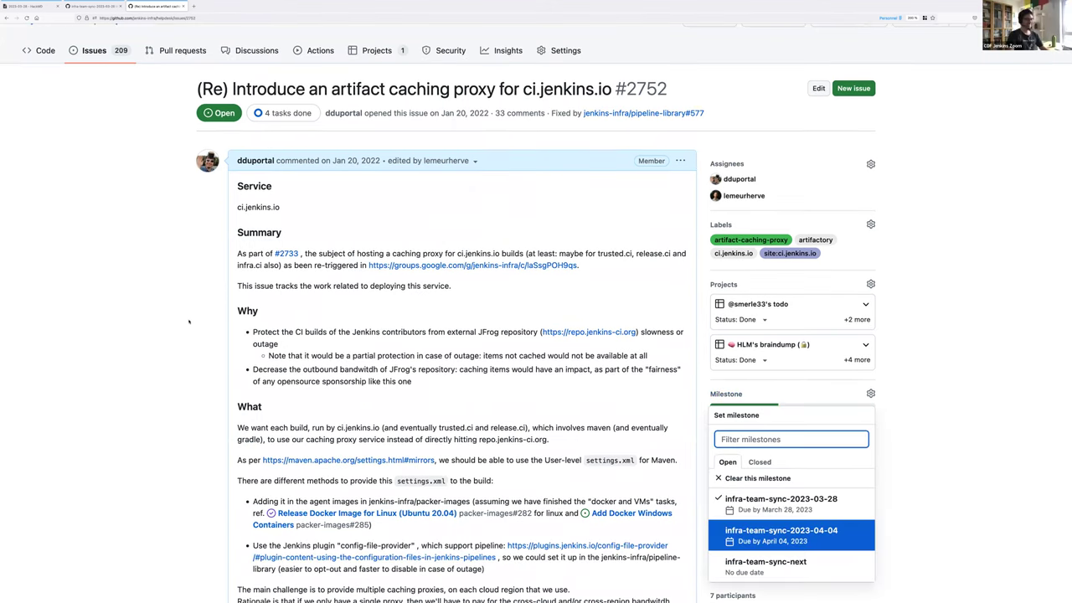
left_click(87, 181)
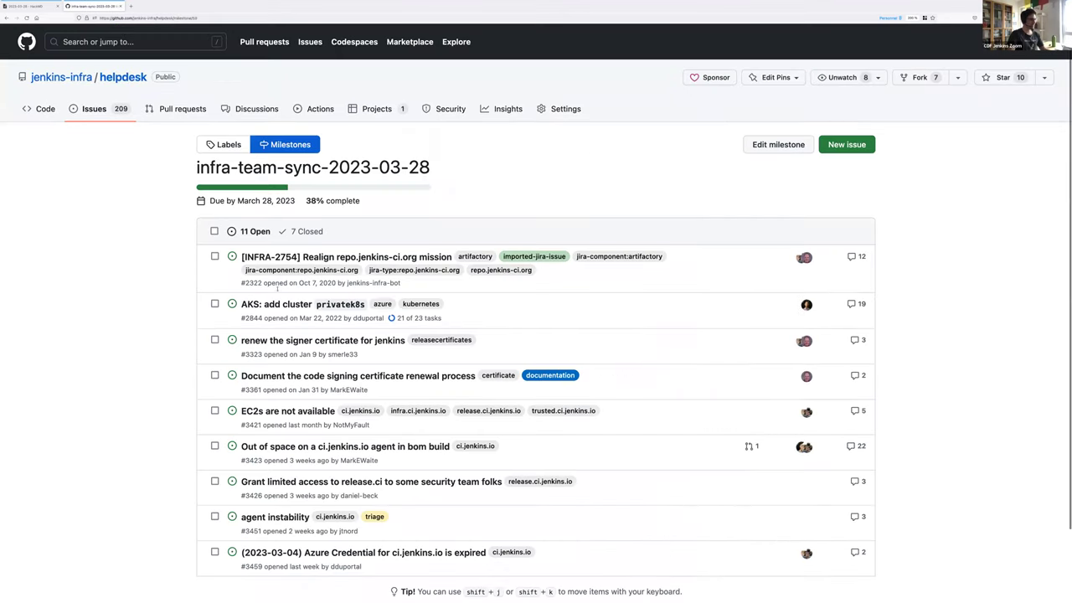
Open the "AKS: add cluster privatek8s" issue from the notes in the Personal container and read its task list and latest comments
key("ctrl+shift+Tab")
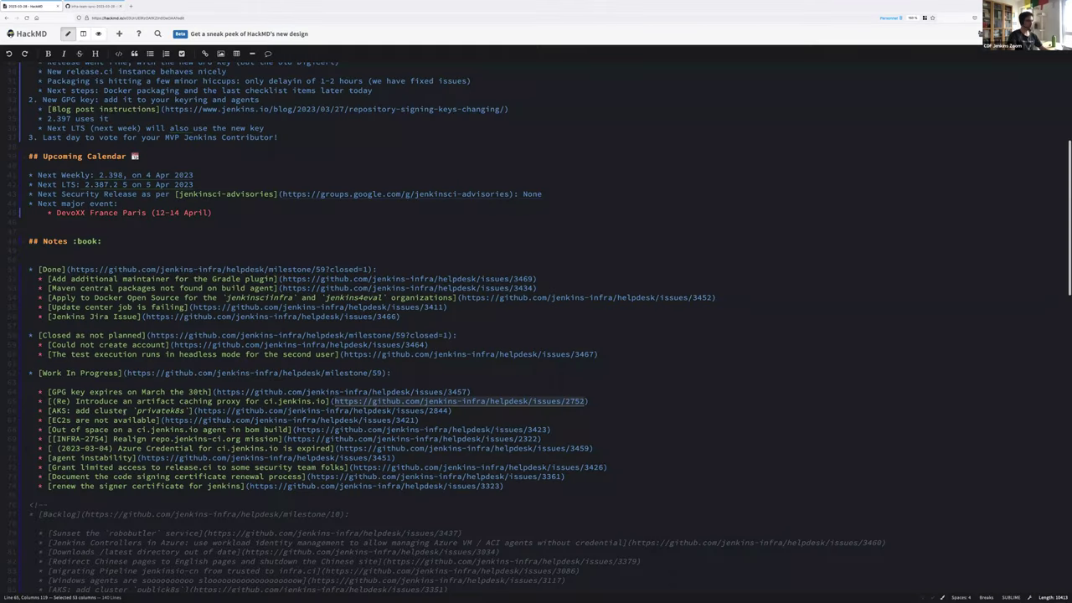
left_click(199, 410)
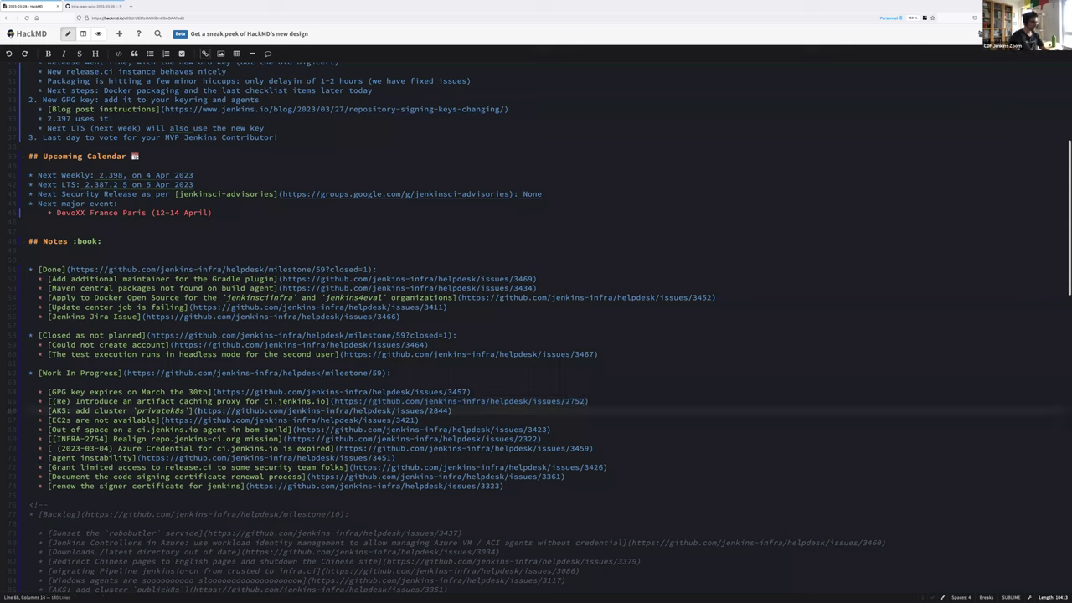
left_click_drag(199, 411, 450, 410)
key("ctrl+c")
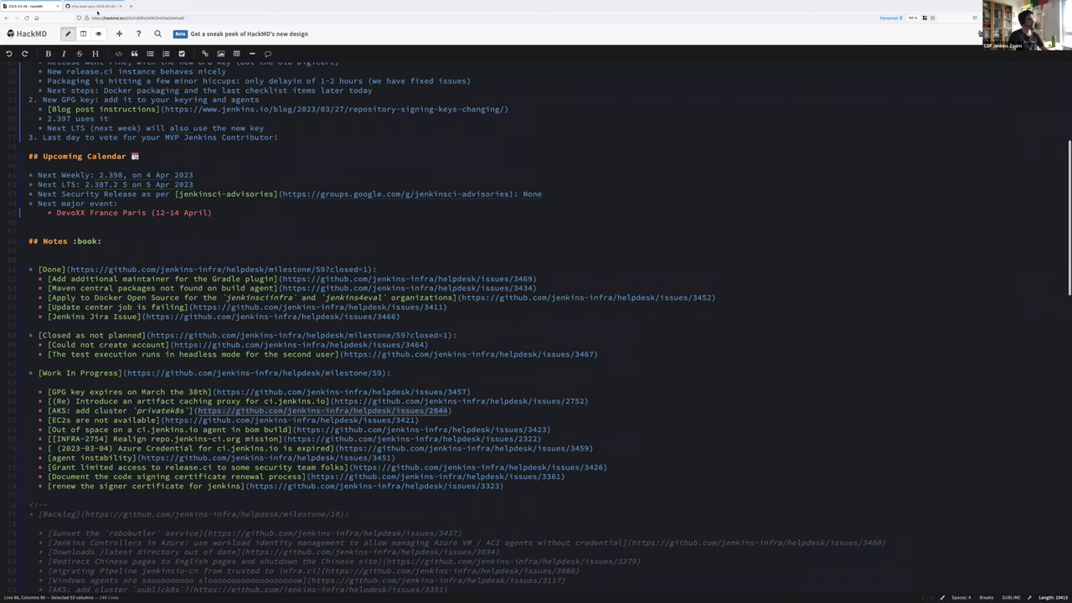
left_click(94, 6)
right_click(130, 6)
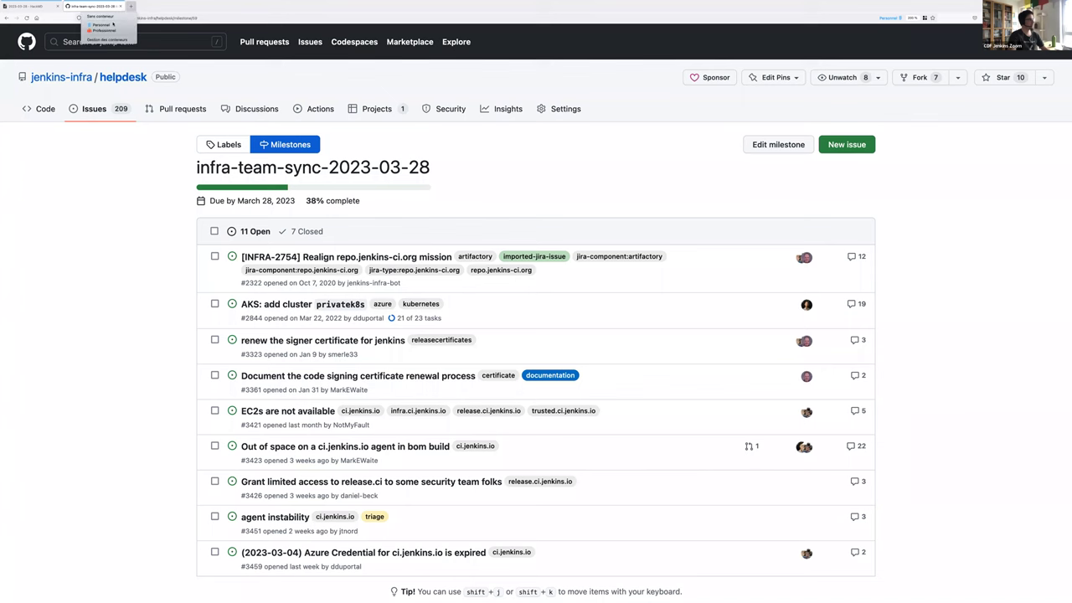
left_click(113, 24)
key("ctrl+v")
key("Return")
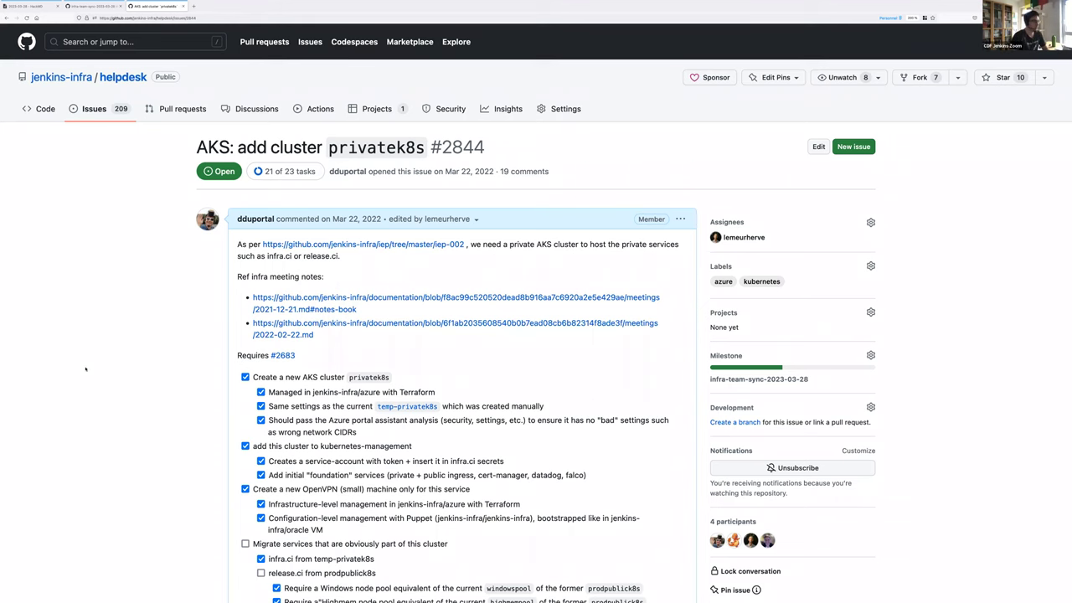
scroll(84, 368, "down", 5)
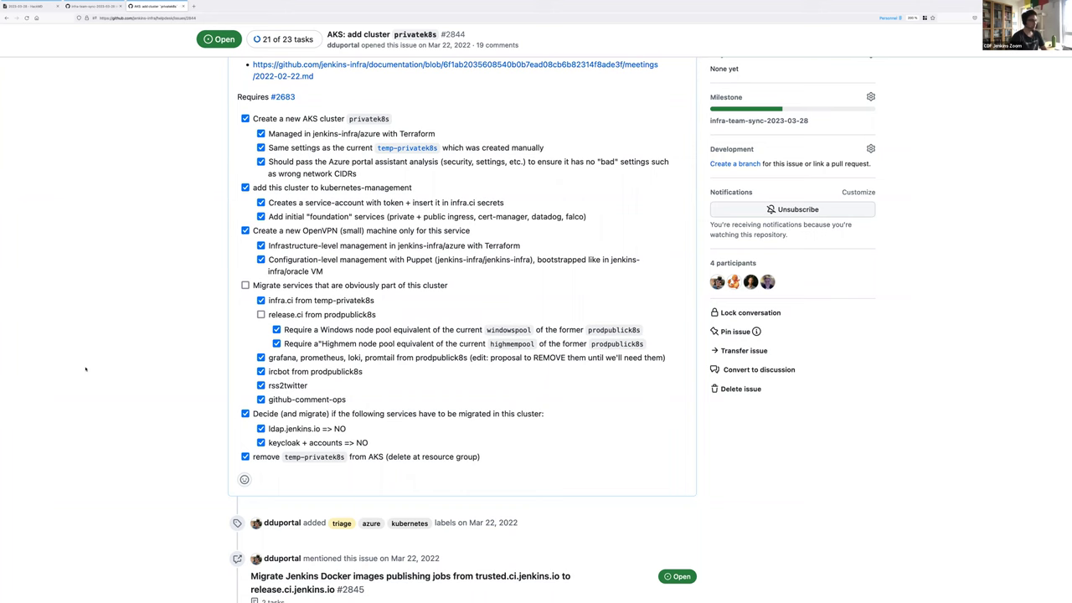
scroll(85, 368, "down", 15)
scroll(84, 369, "down", 20)
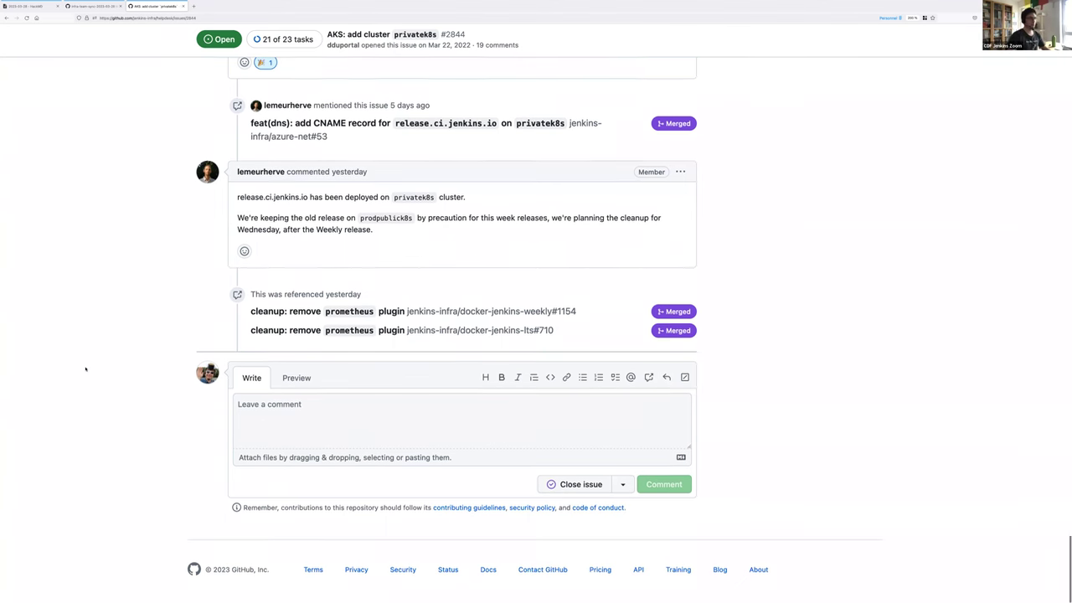
scroll(84, 368, "up", 3)
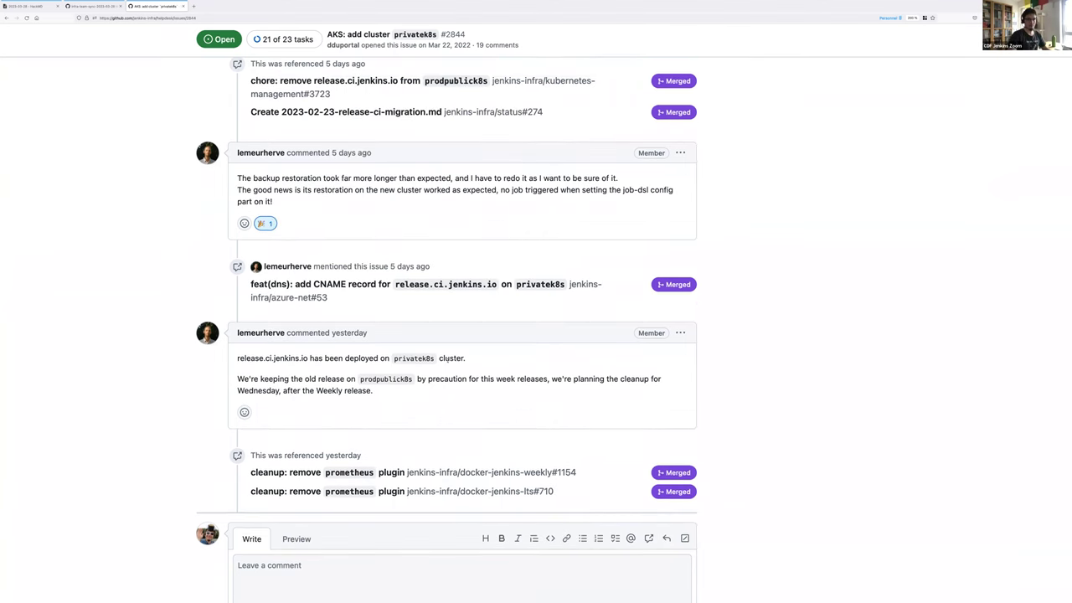
Set the privatek8s cluster issue's milestone to infra-team-sync-2023-04-04 and close the issue page
scroll(771, 314, "up", 20)
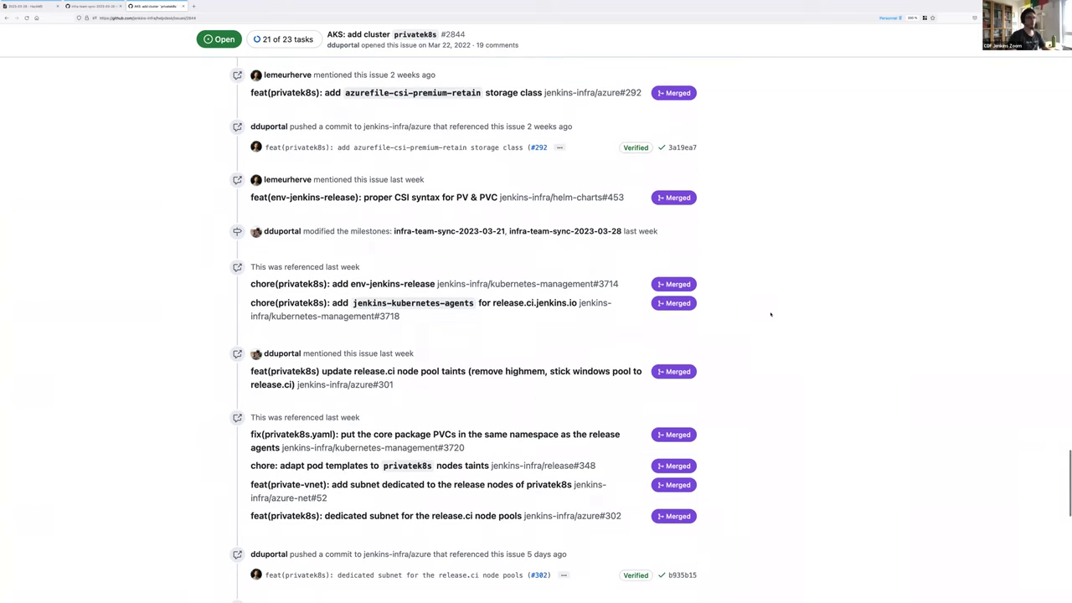
scroll(770, 314, "up", 8)
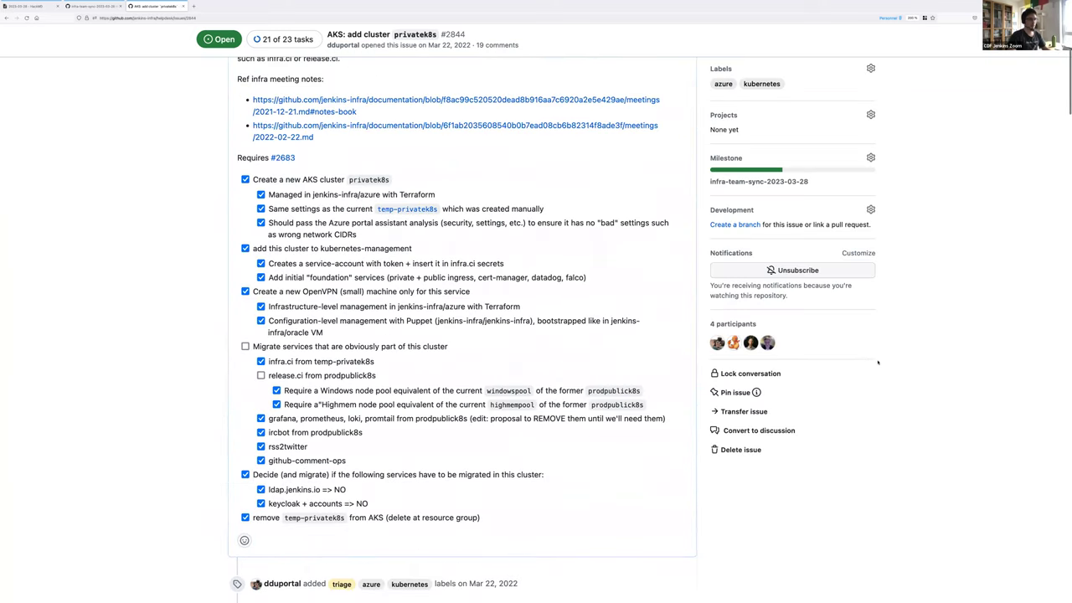
scroll(878, 362, "up", 3)
left_click(871, 356)
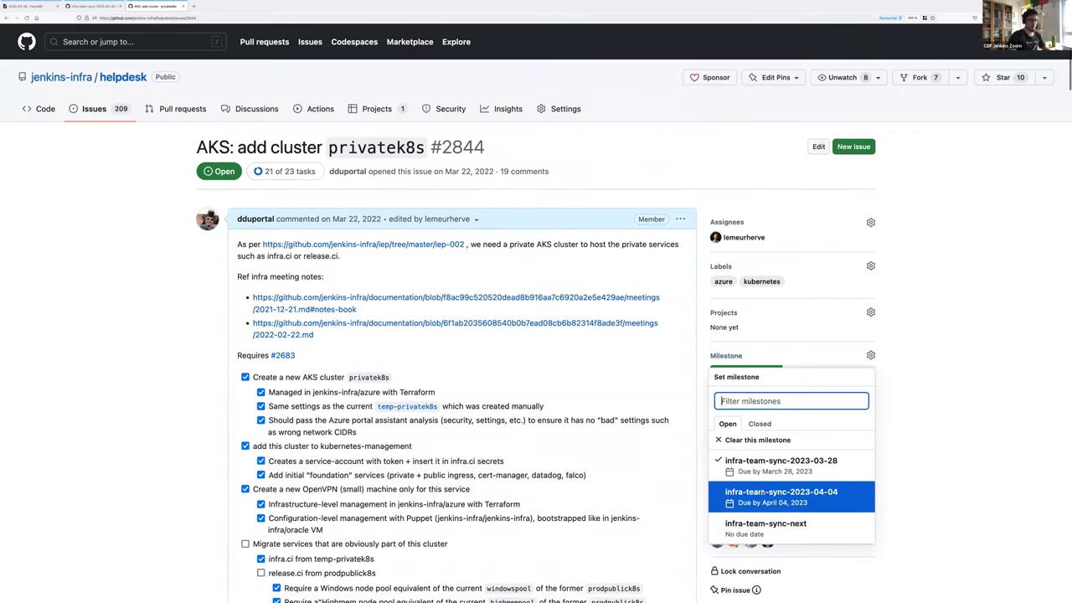
left_click(779, 494)
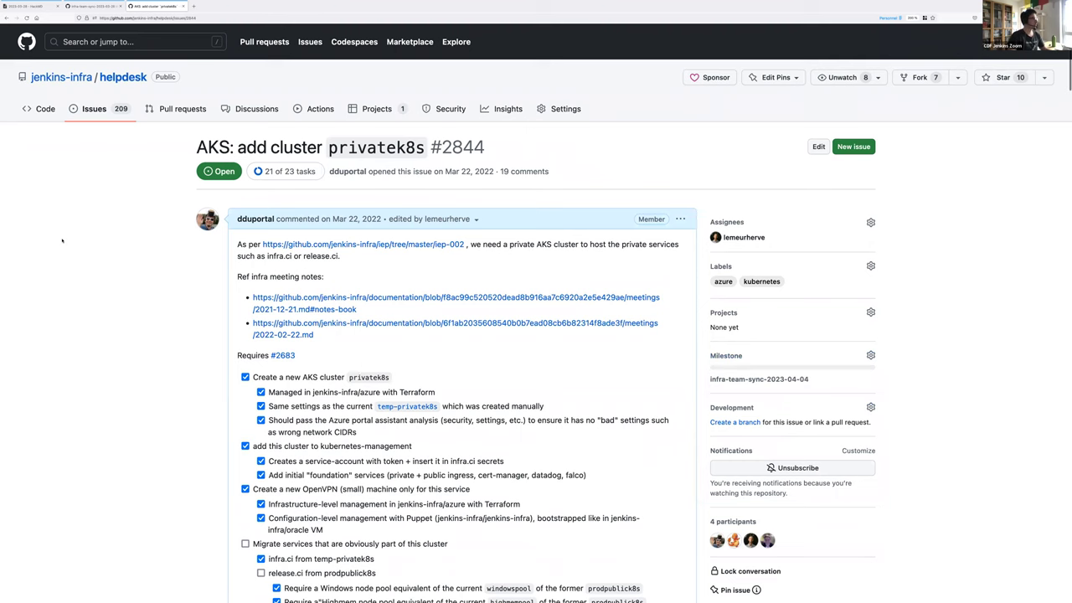
key("ctrl+w")
Open the "EC2s are not available" issue from the notes in the Personal container and read its discussion to the end
key("ctrl+Page_Up")
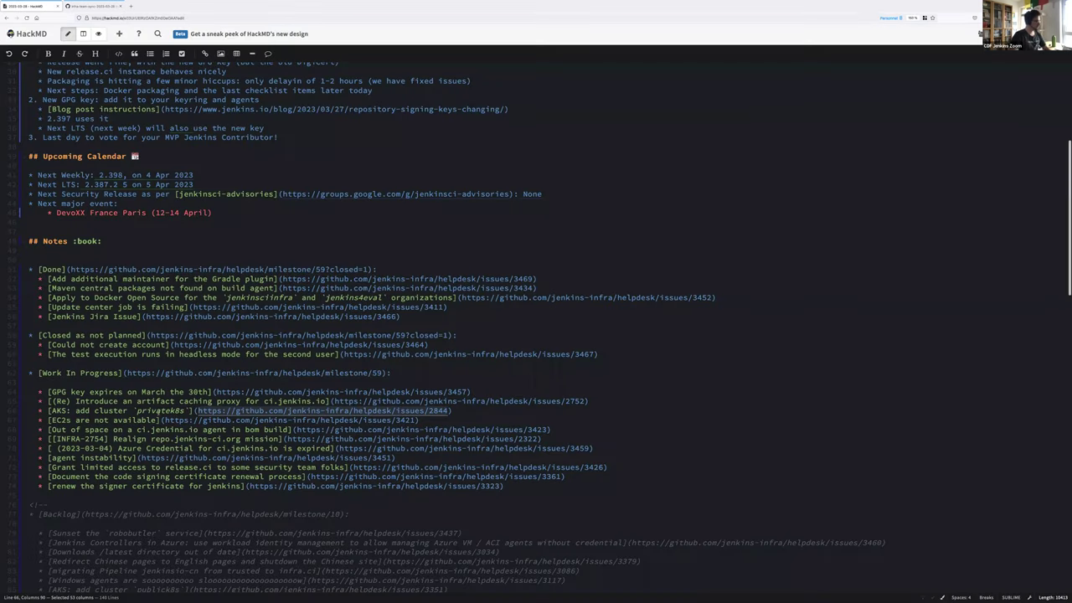
left_click(131, 420)
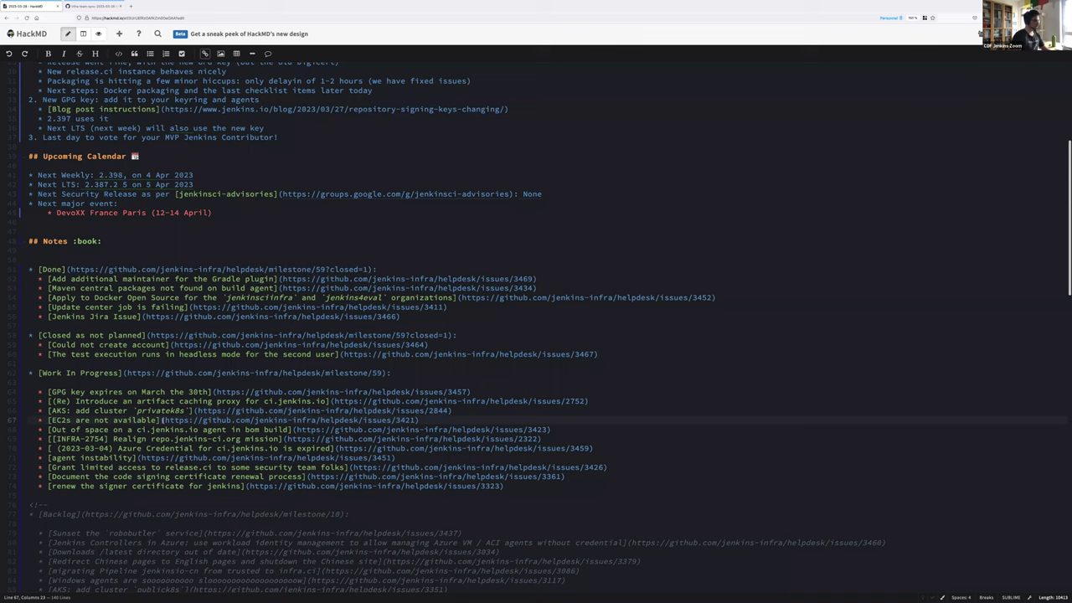
left_click_drag(164, 420, 418, 421)
key("super+c")
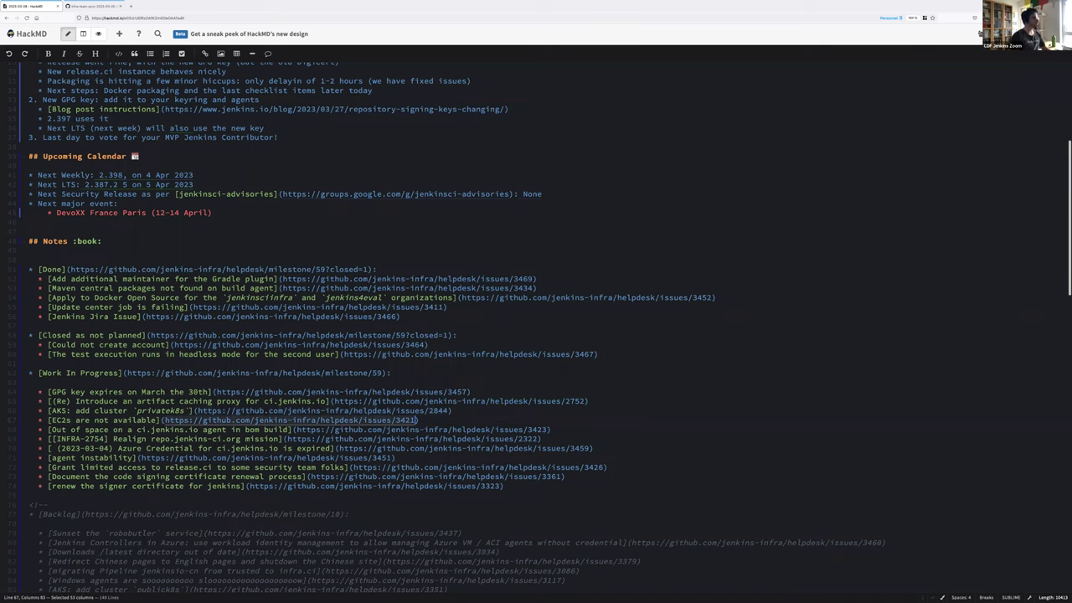
left_click(130, 20)
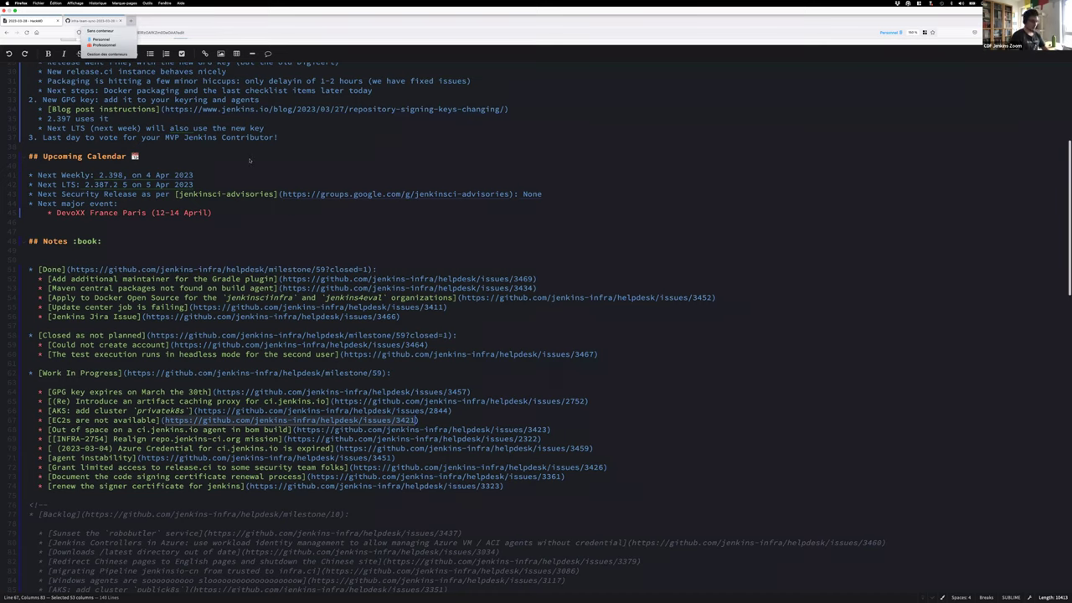
left_click(100, 38)
key("super+v")
key("Return")
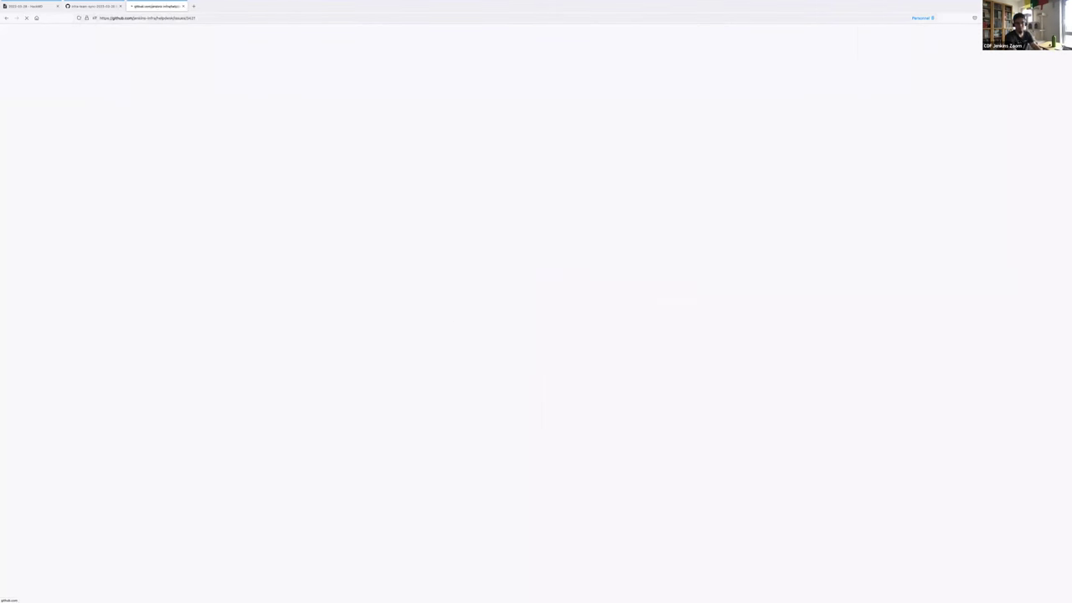
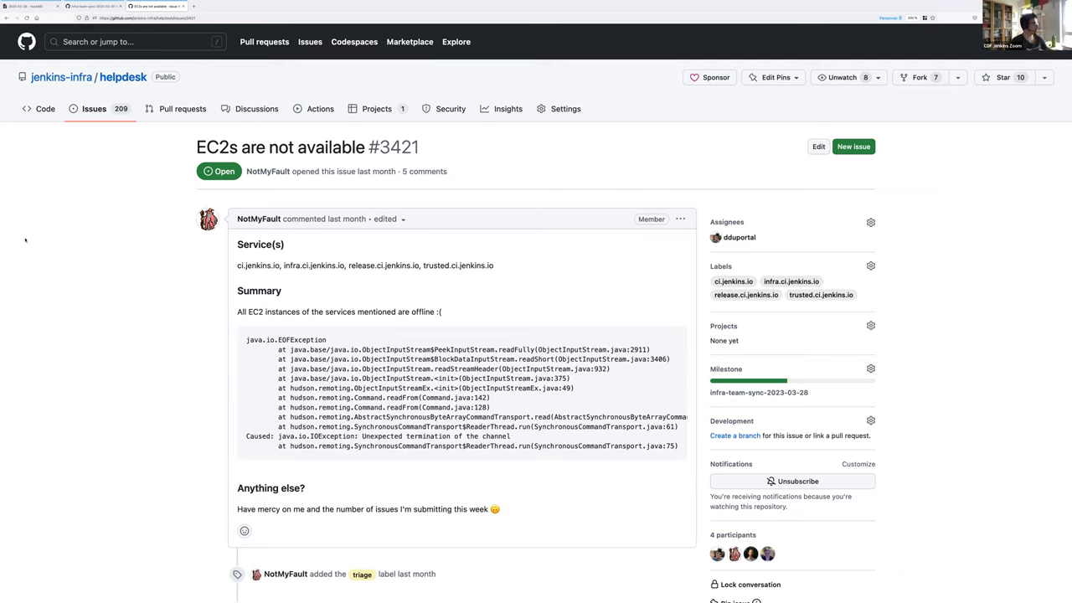
scroll(90, 273, "down", 10)
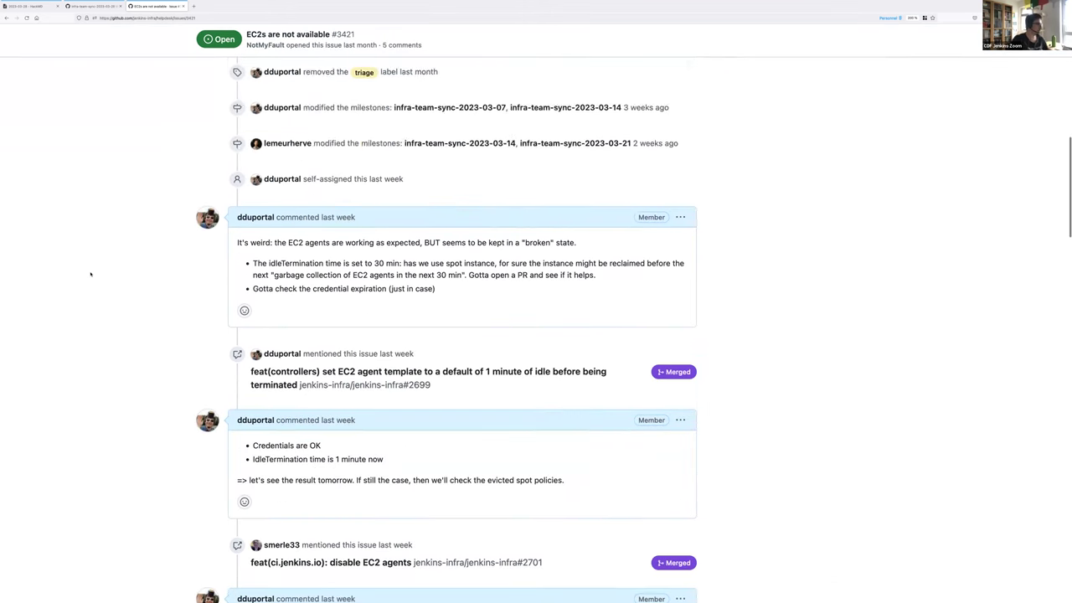
scroll(789, 366, "down", 20)
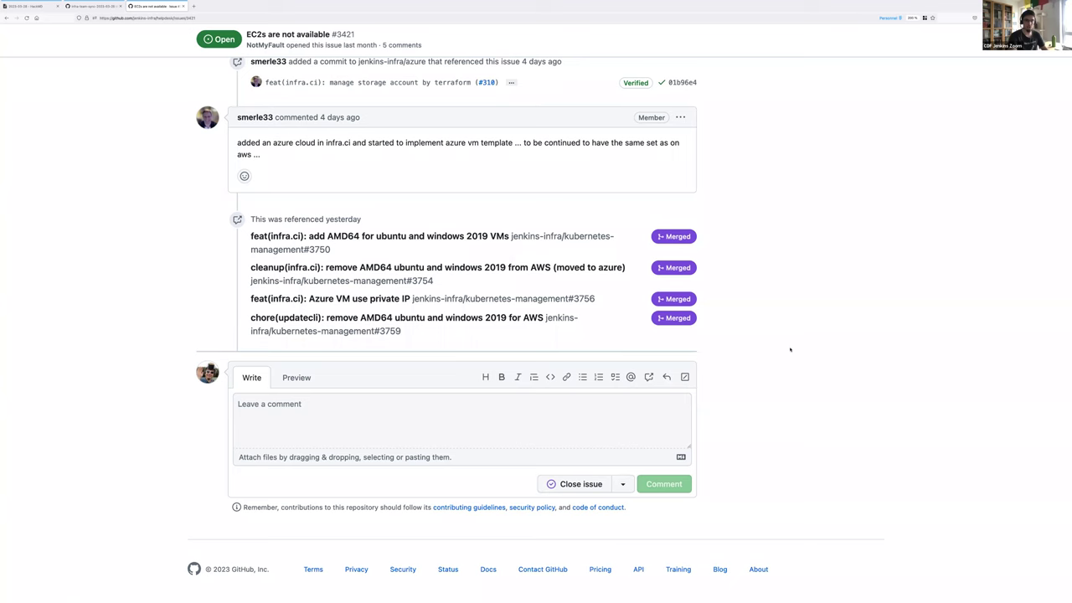
Check the open issues of the infra-team-sync-2023-03-28 milestone and close the EC2s issue page
scroll(789, 350, "up", 15)
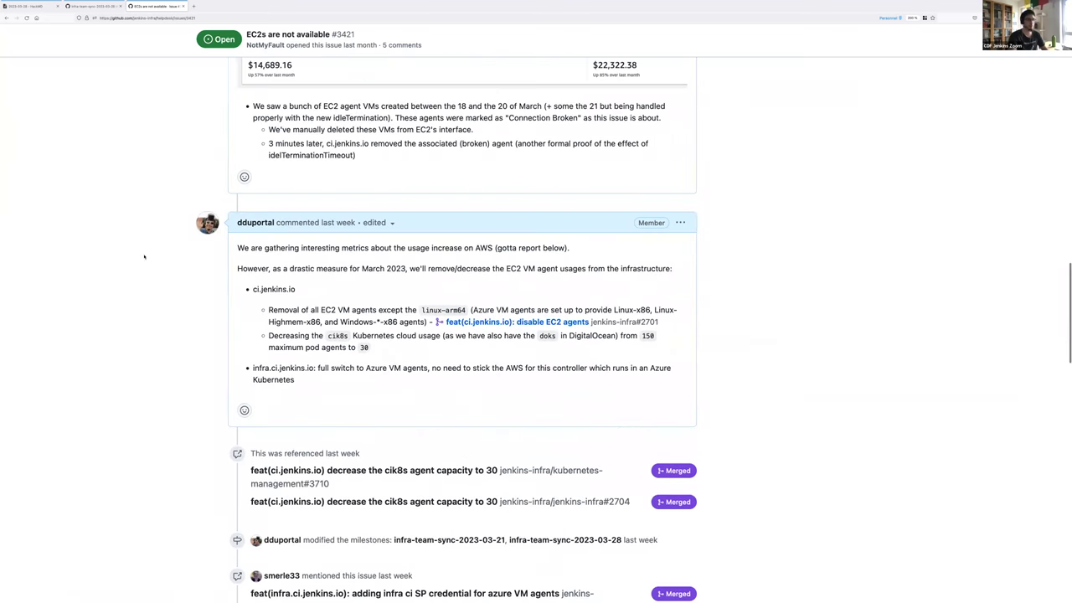
scroll(144, 257, "up", 15)
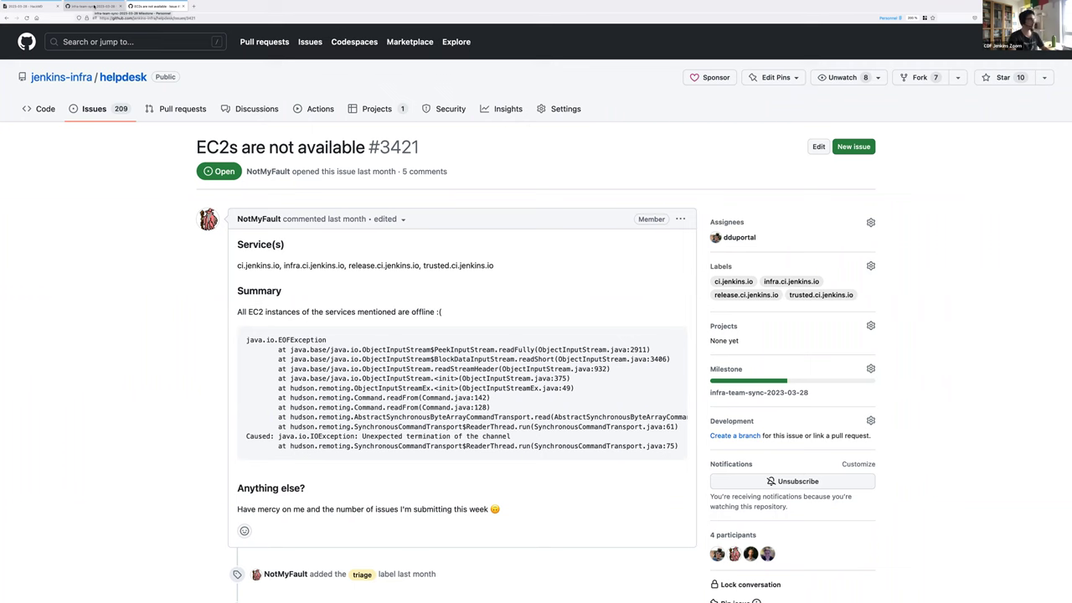
left_click(95, 5)
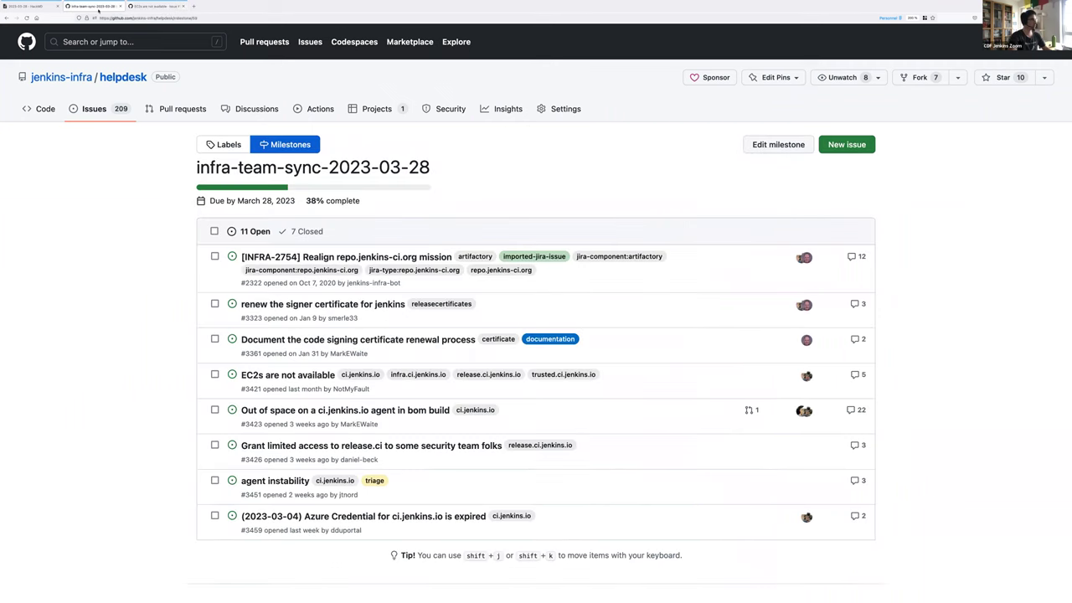
key("super+1")
left_click(185, 5)
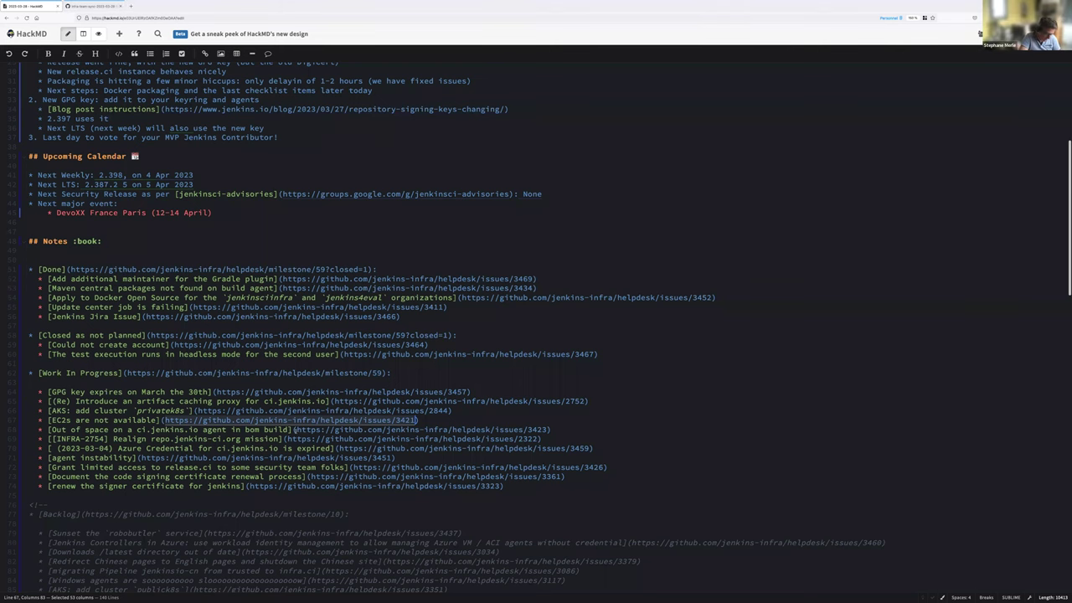
Open the "Out of space on a ci.jenkins.io agent in bom build" issue from the notes in the Personal container and read its latest comments
left_click(85, 430)
left_click_drag(294, 429, 550, 429)
key("ctrl+c")
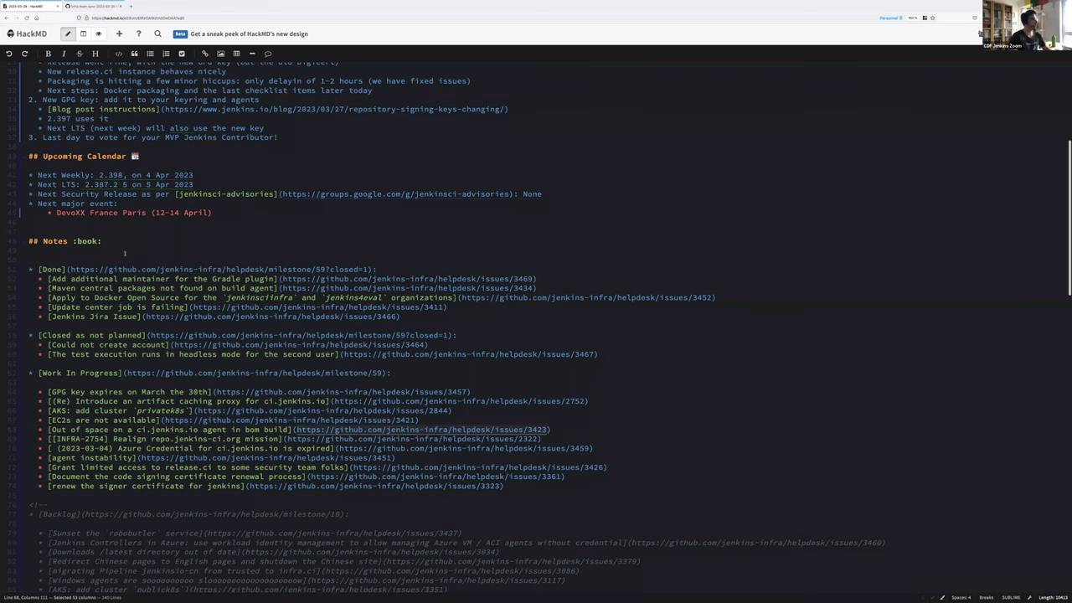
right_click(131, 6)
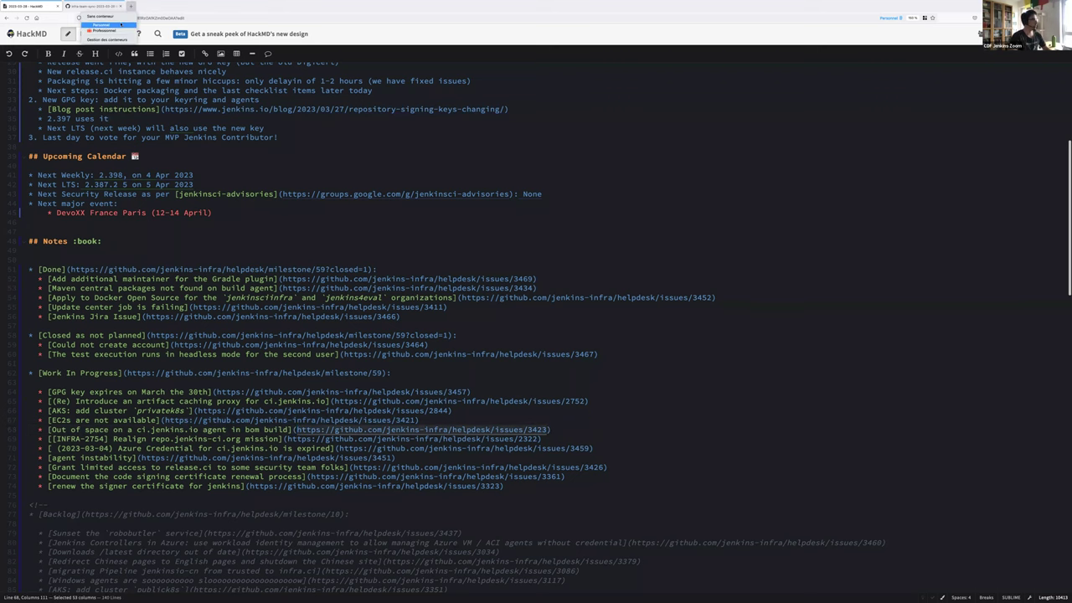
left_click(121, 24)
key("ctrl+v")
key("Return")
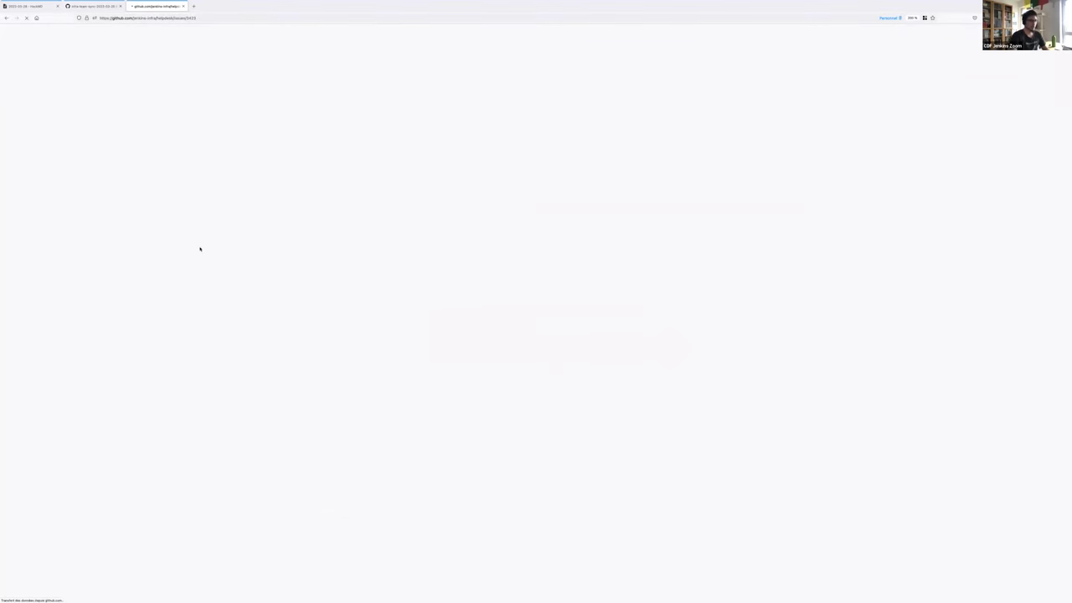
scroll(200, 249, "down", 20)
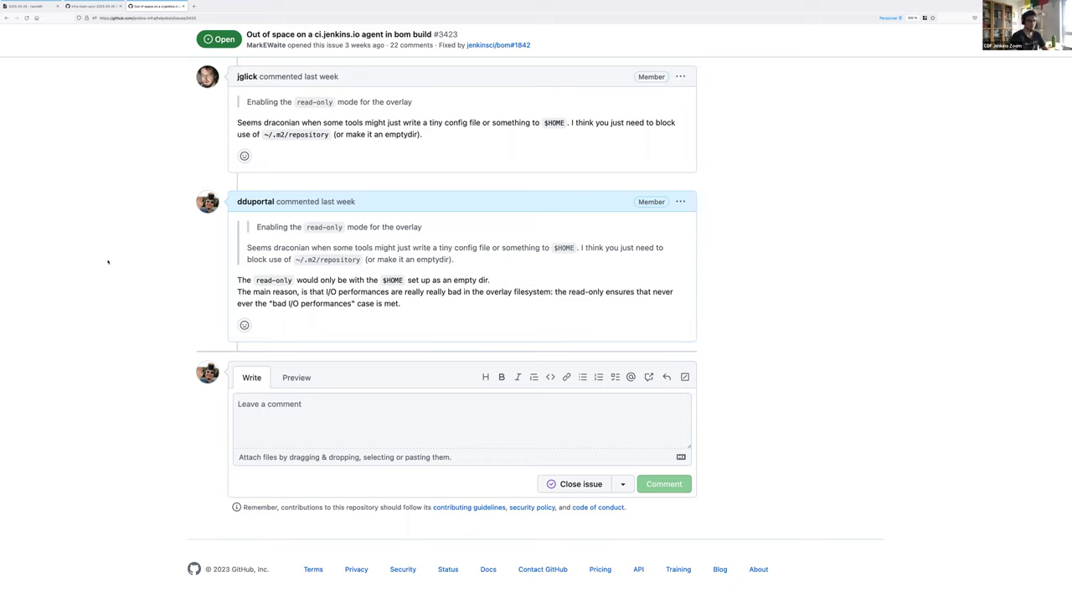
scroll(838, 327, "up", 1)
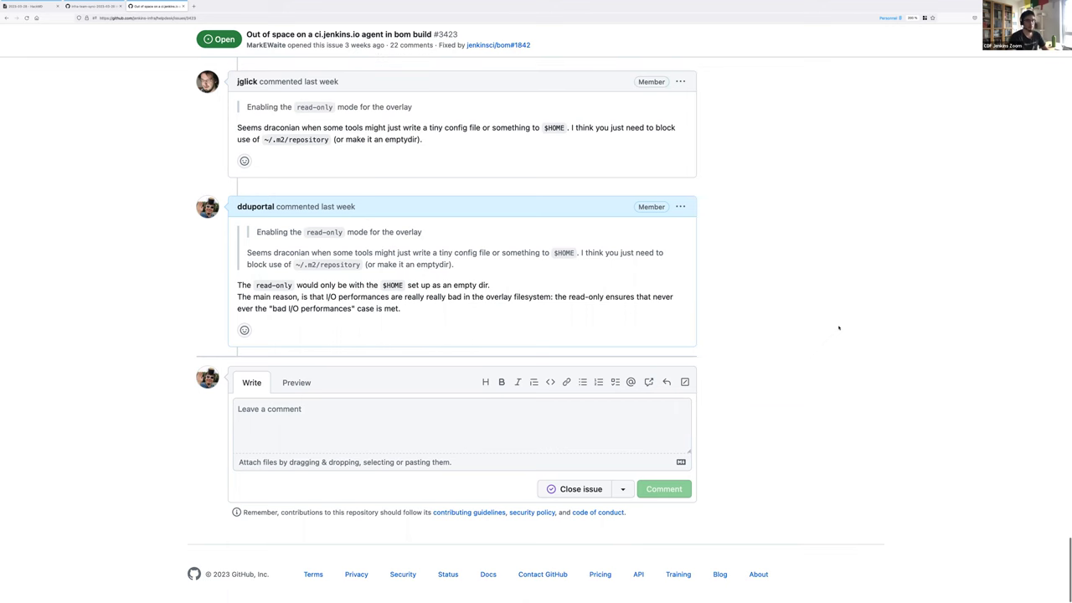
Set the "Out of space on a ci.jenkins.io agent in bom build" issue's milestone to infra-team-sync-2023-04-04
scroll(838, 327, "up", 20)
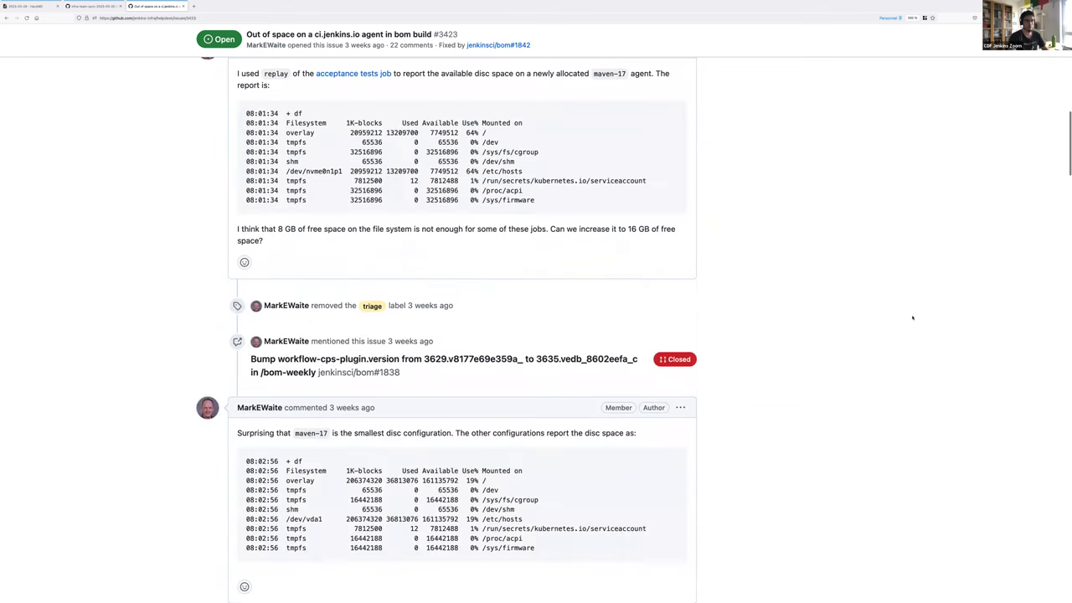
scroll(913, 318, "up", 10)
scroll(961, 202, "up", 5)
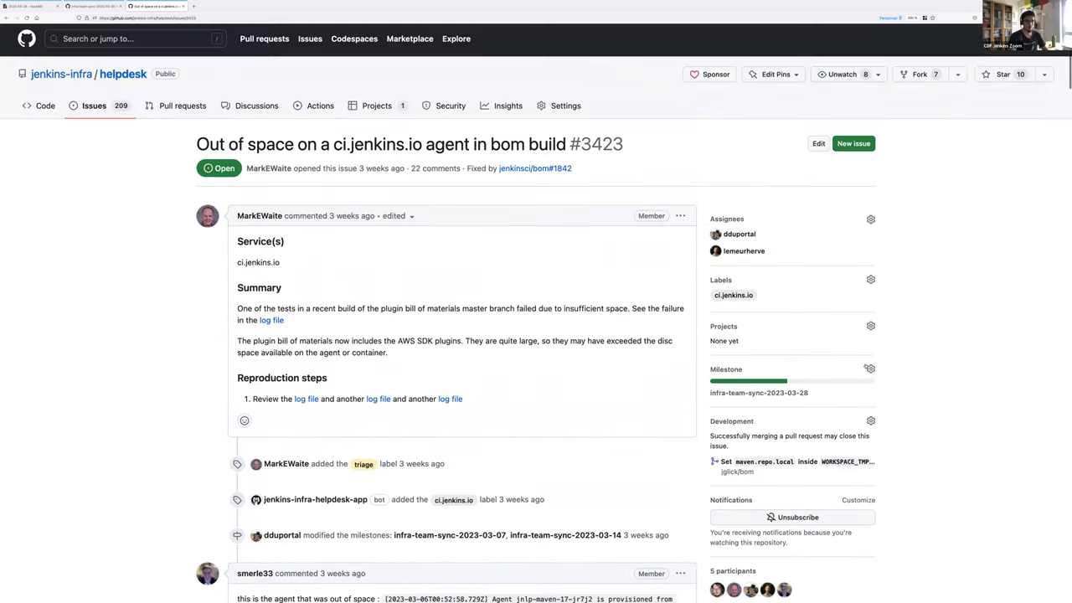
left_click(870, 368)
left_click(777, 502)
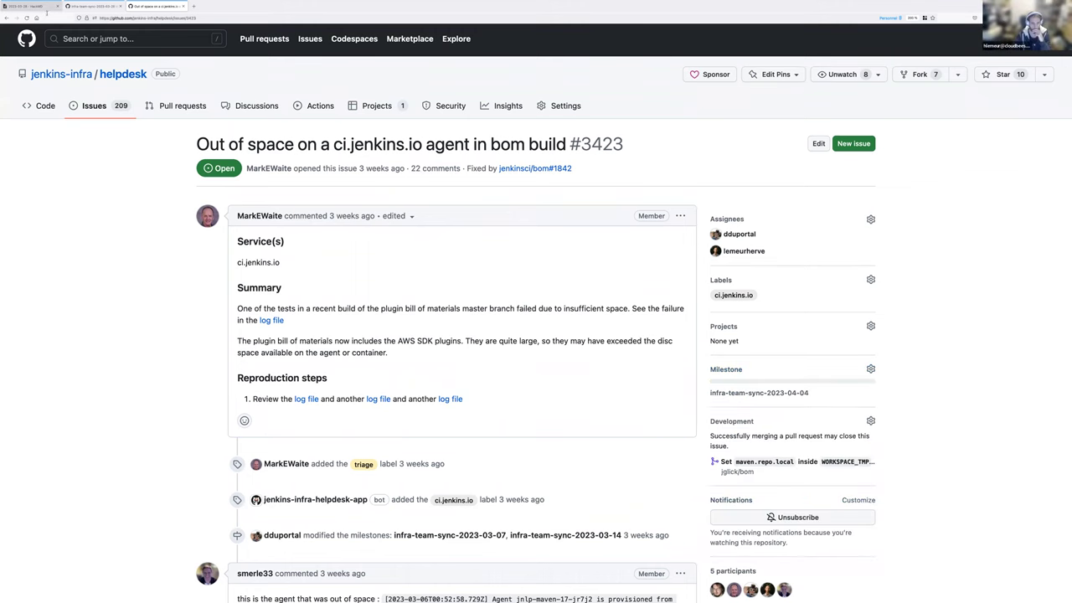
Open the "[INFRA-2754] Realign repo.jenkins-ci.org mission" issue from the notes and set its milestone to infra-team-sync-2023-04-04
key("super+1")
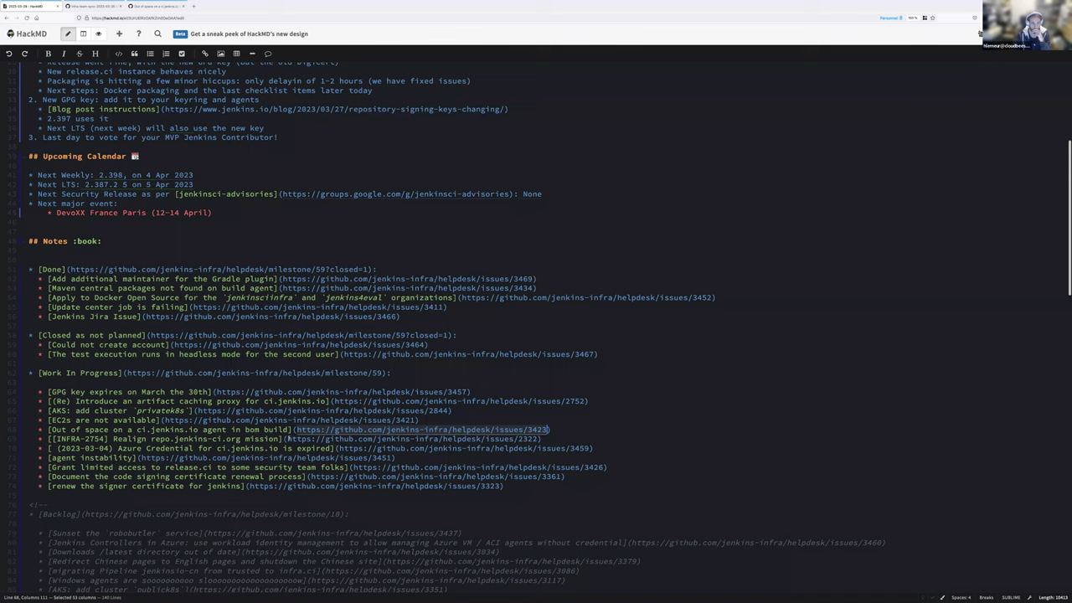
left_click(287, 439)
left_click(540, 438, "shift")
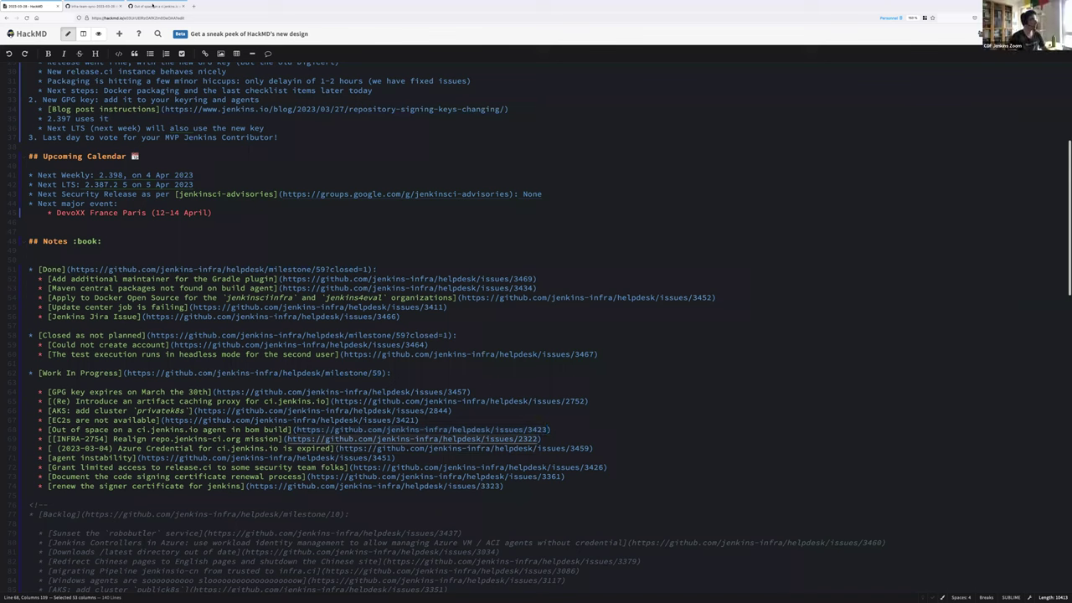
left_click(159, 7)
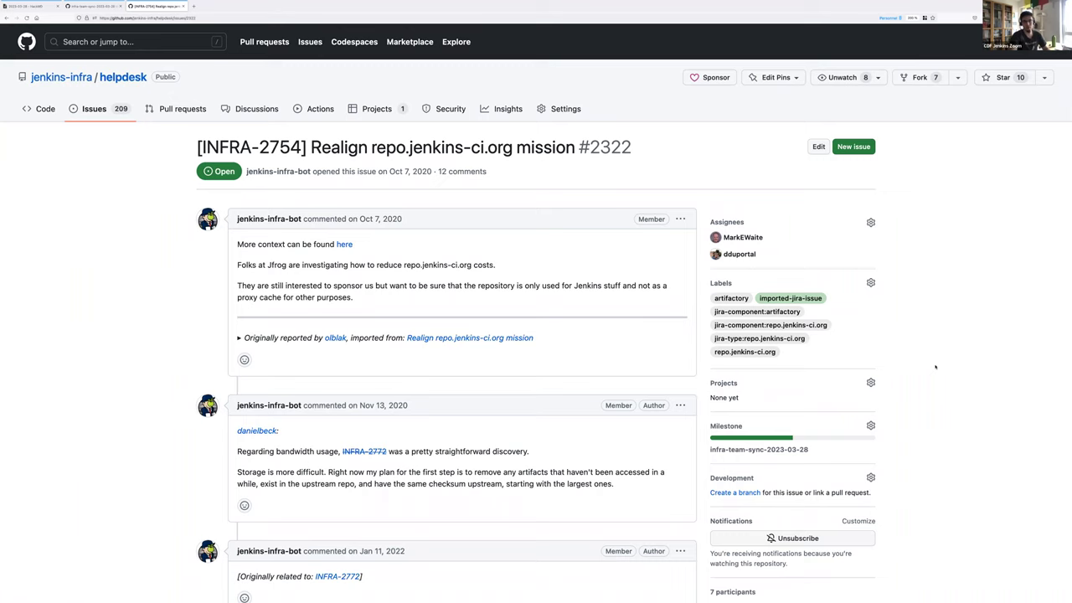
scroll(935, 366, "down", 2)
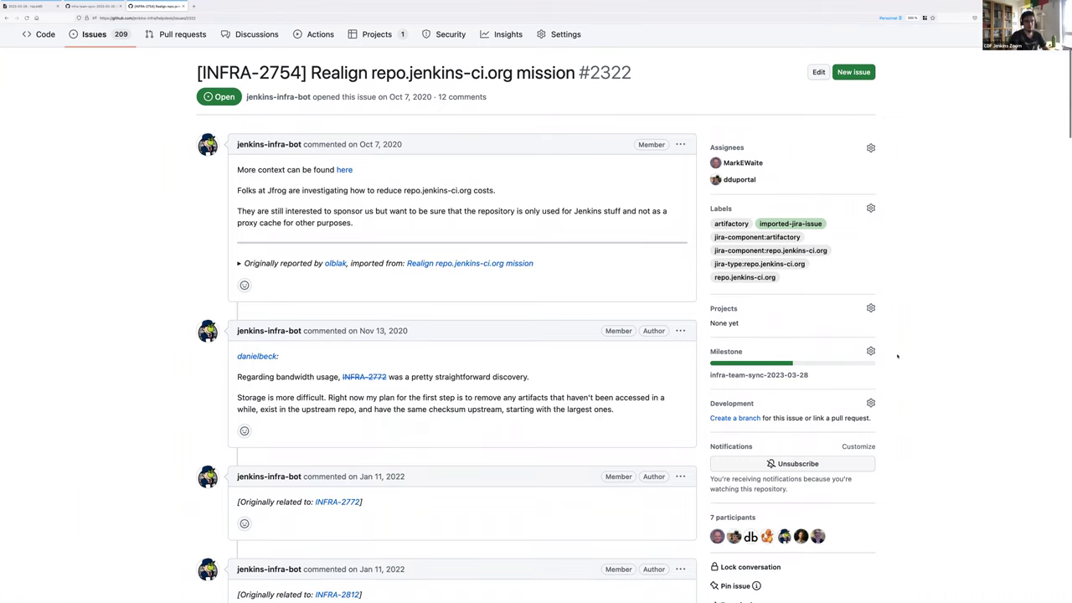
left_click(870, 351)
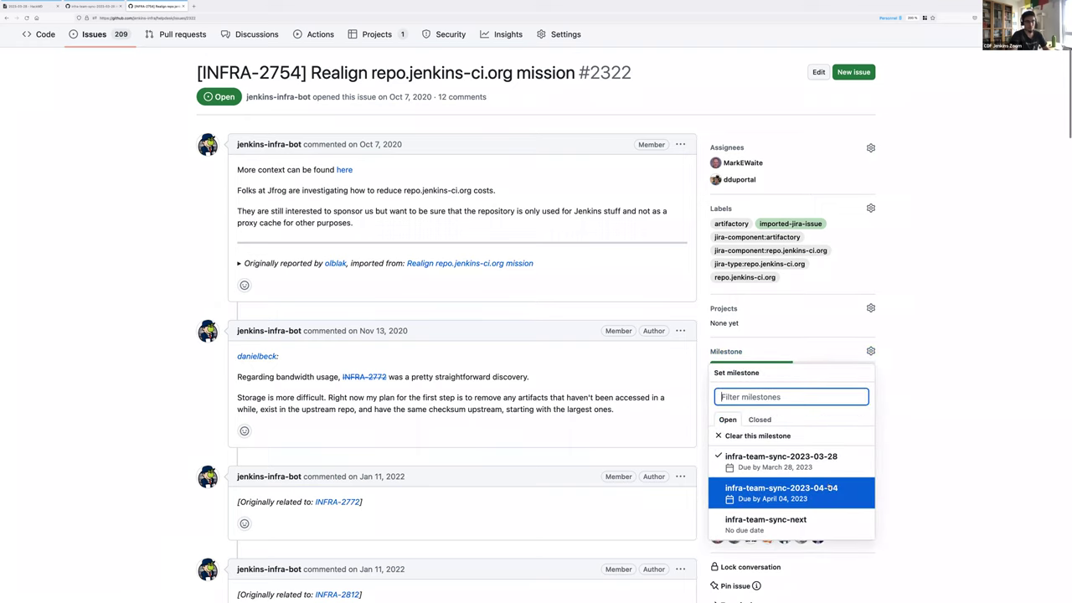
left_click(829, 487)
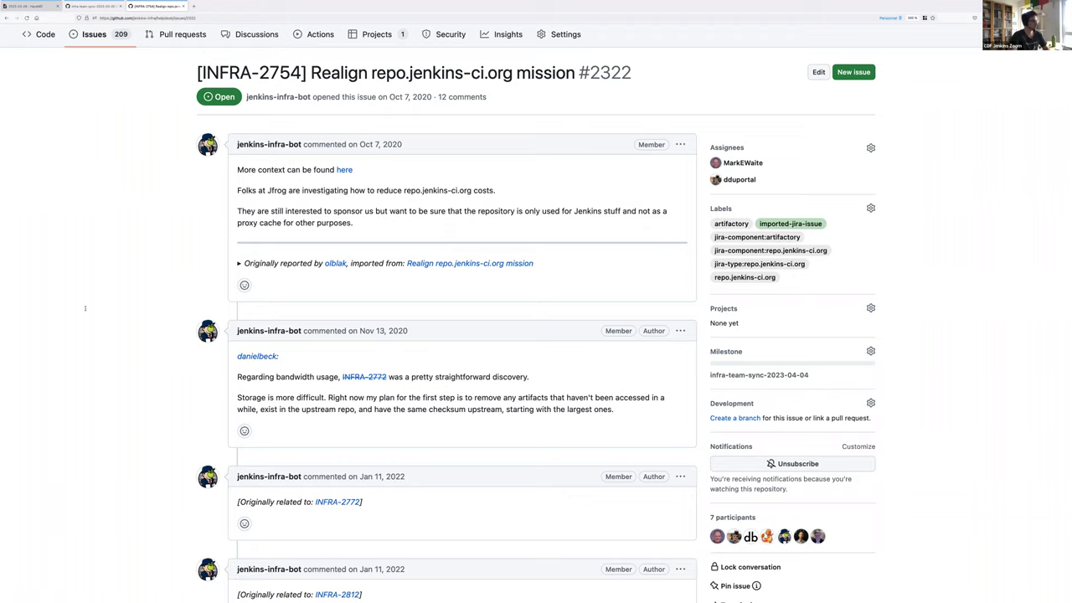
Open the "(2023-03-04) Azure Credential for ci.jenkins.io is expired" issue from its link in the meeting notes
left_click(25, 6)
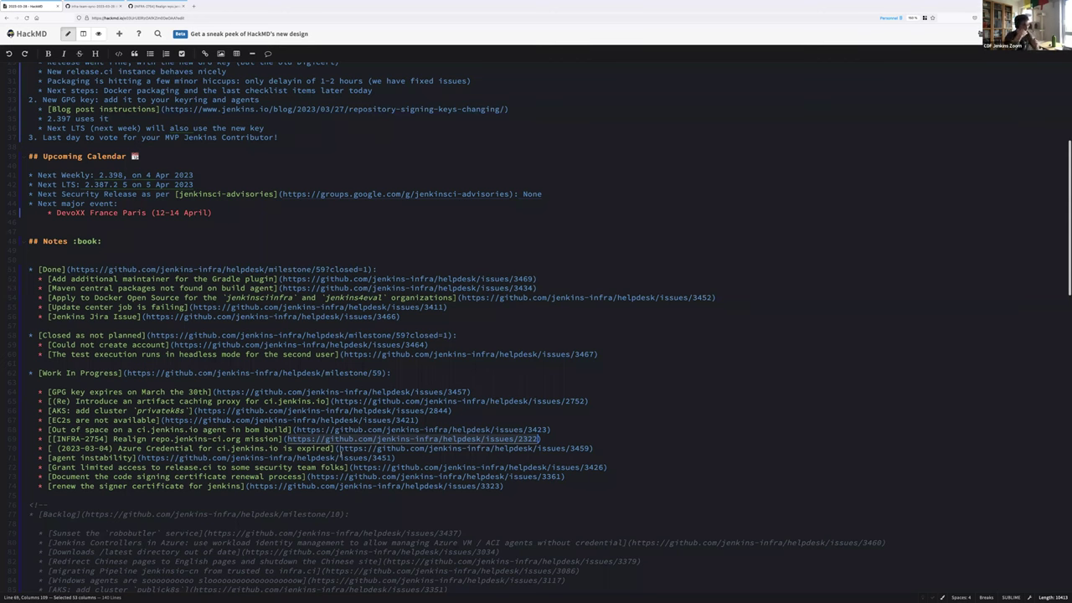
left_click(336, 448)
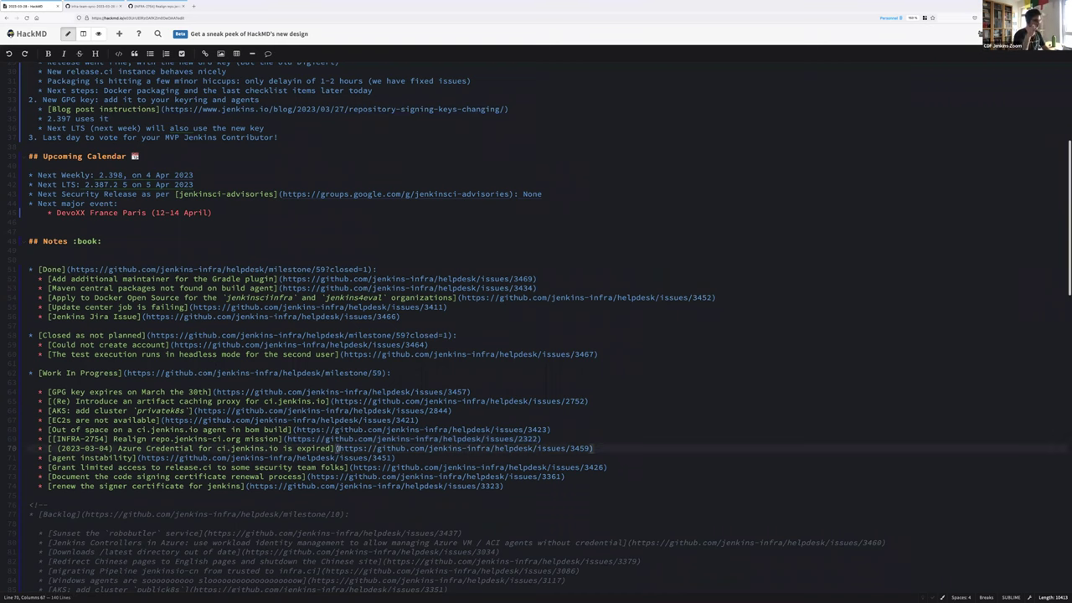
left_click_drag(338, 448, 590, 448)
key("ctrl+c")
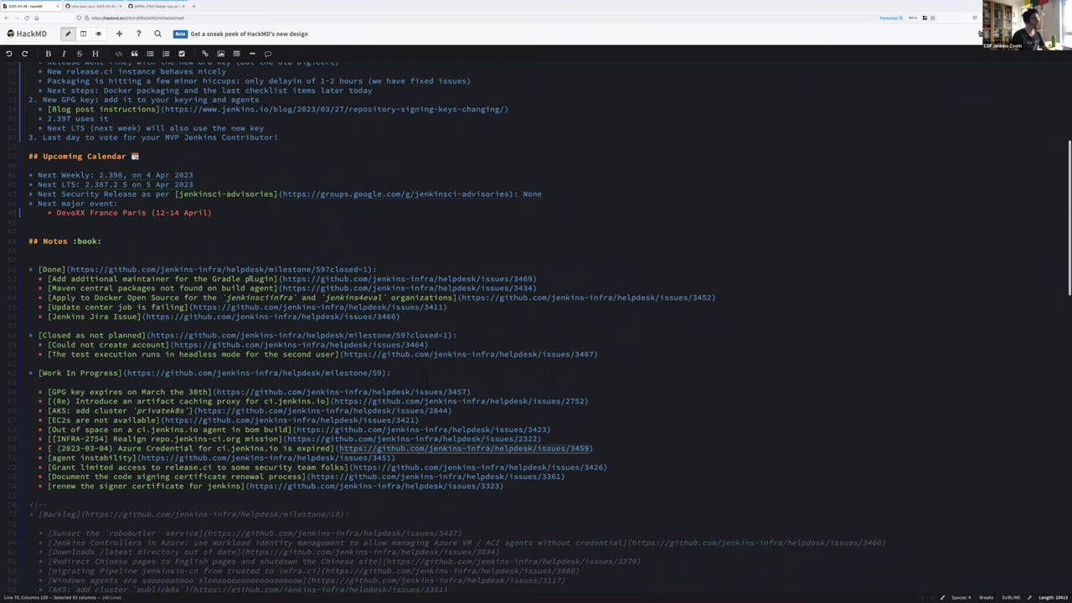
left_click(158, 11)
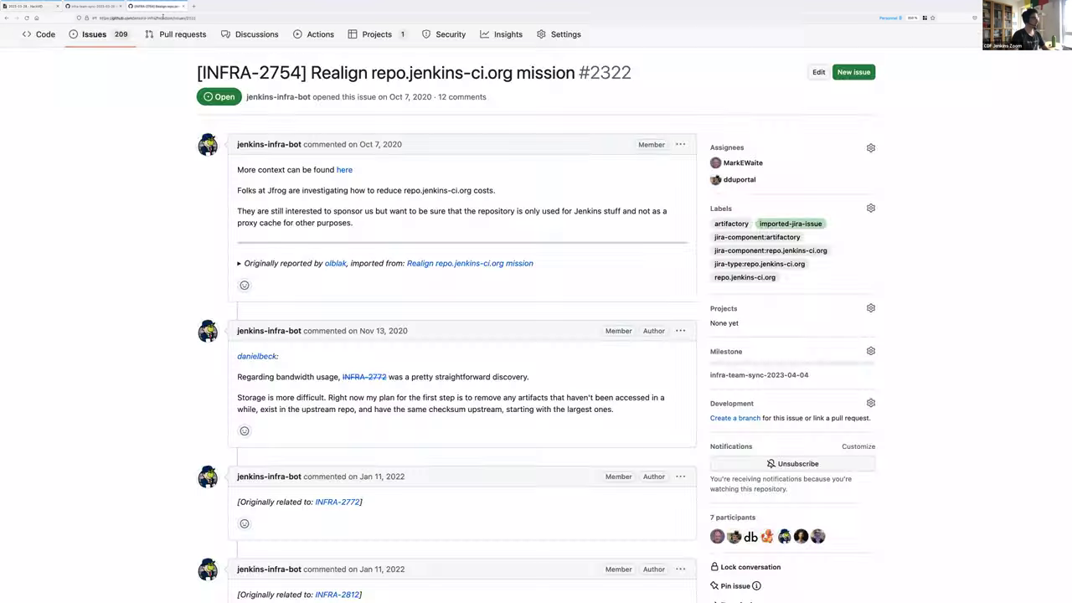
left_click(158, 17)
key("ctrl+v")
key("Return")
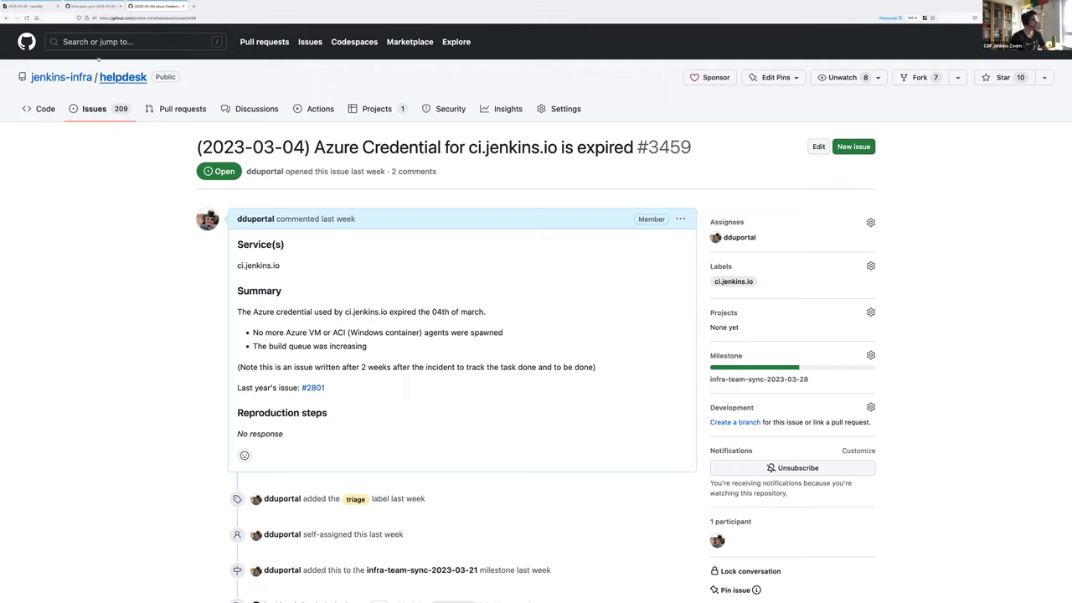
Check the open issues of the infra-team-sync-2023-03-28 milestone and view the Azure Credential issue's milestone choices
left_click(92, 10)
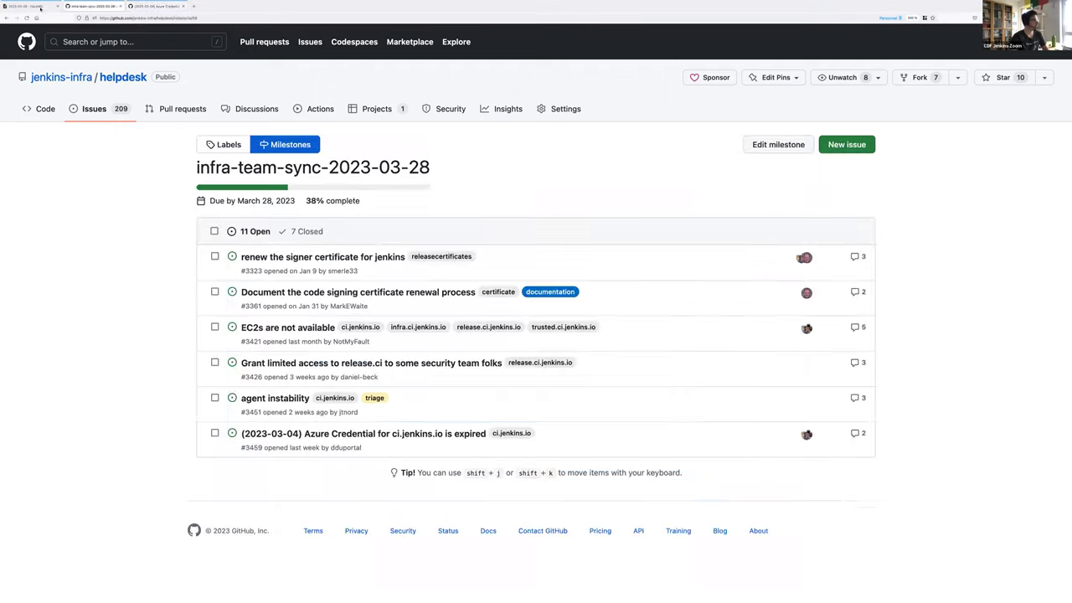
left_click(33, 6)
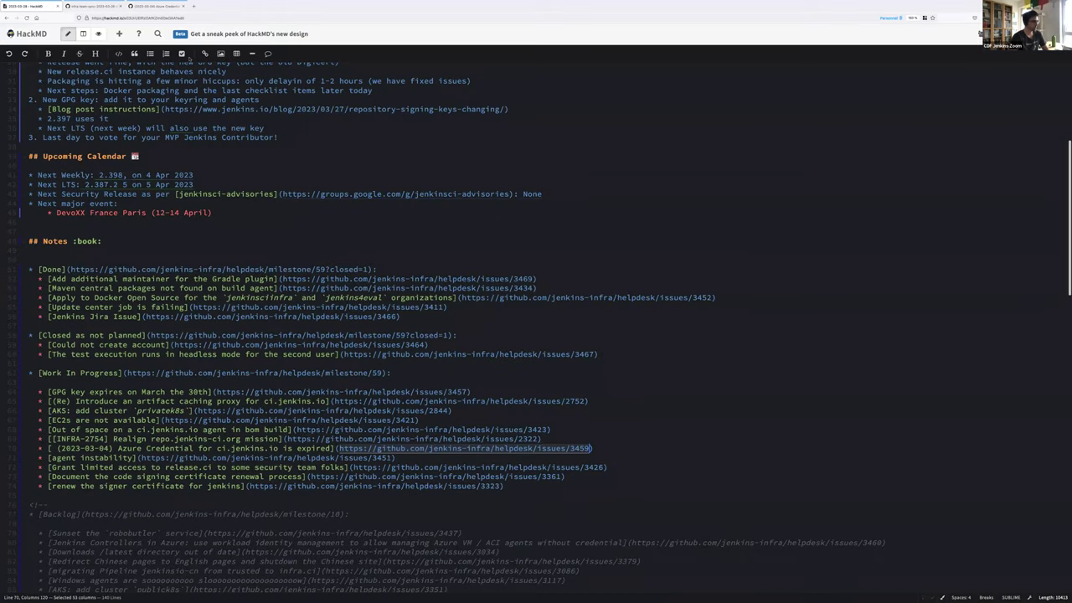
left_click(159, 10)
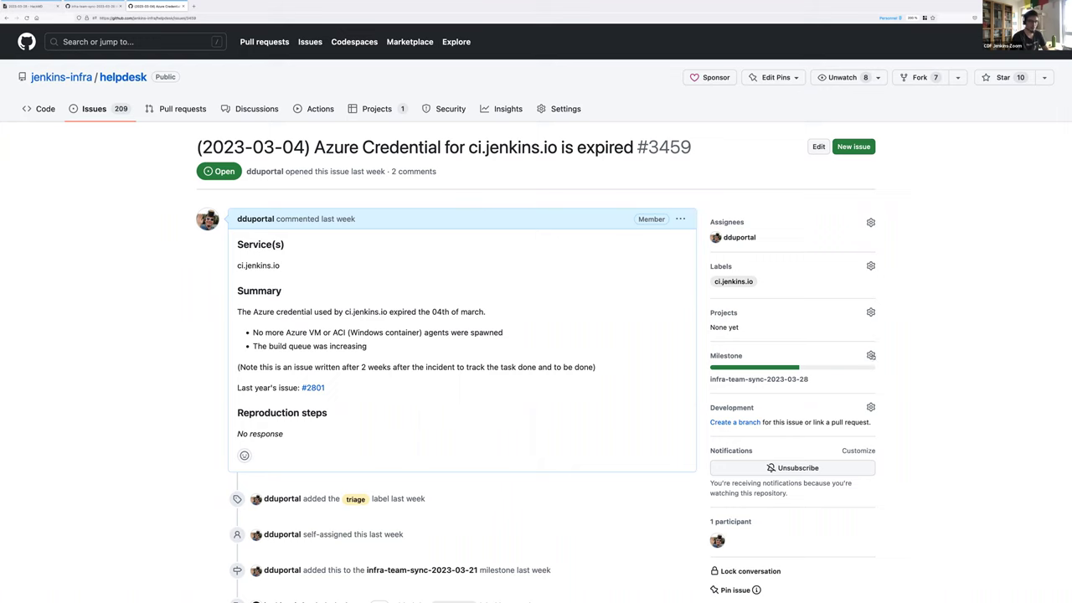
left_click(870, 355)
key("Escape")
Open the "agent instability" issue from the notes in a separate Personal container page and read its discussion to the end
key("super+1")
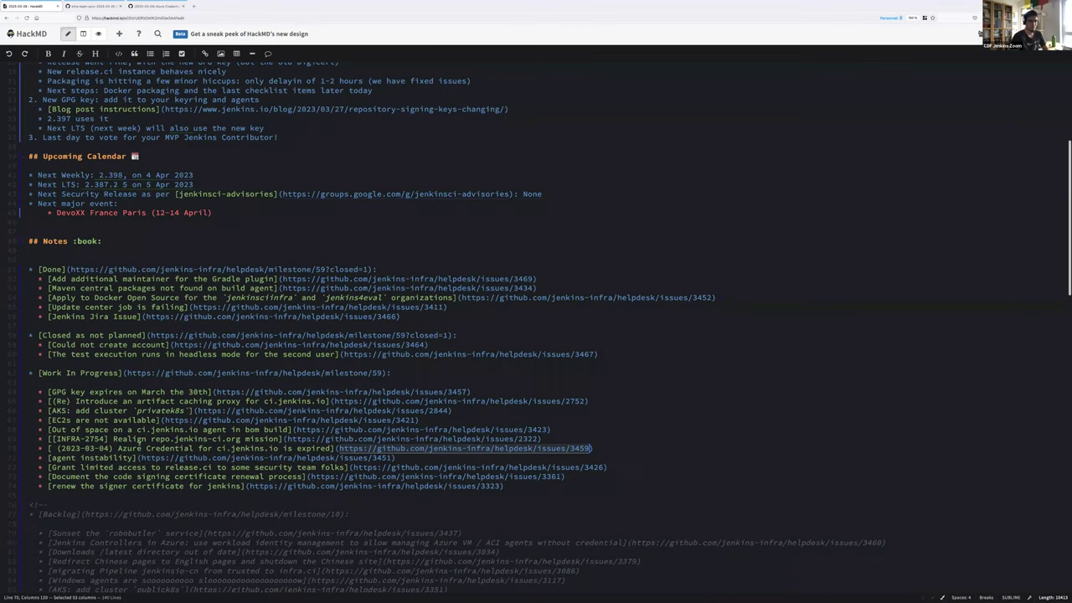
left_click(228, 458)
scroll(106, 473, "down", 1)
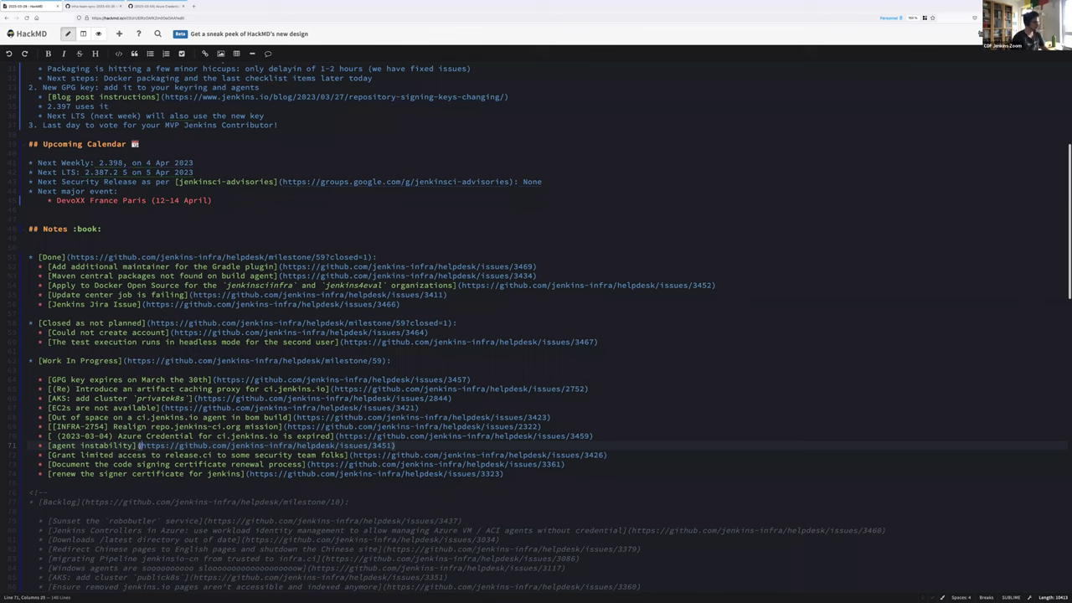
key("super+shift+m")
key("ctrl+c")
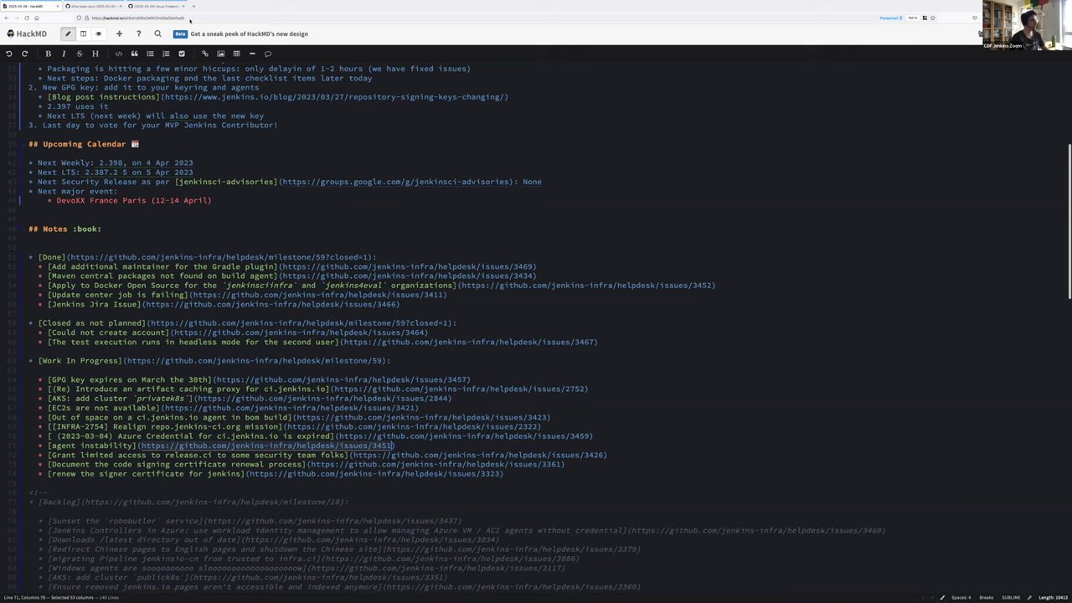
right_click(193, 6)
left_click(189, 24)
key("ctrl+v")
key("Return")
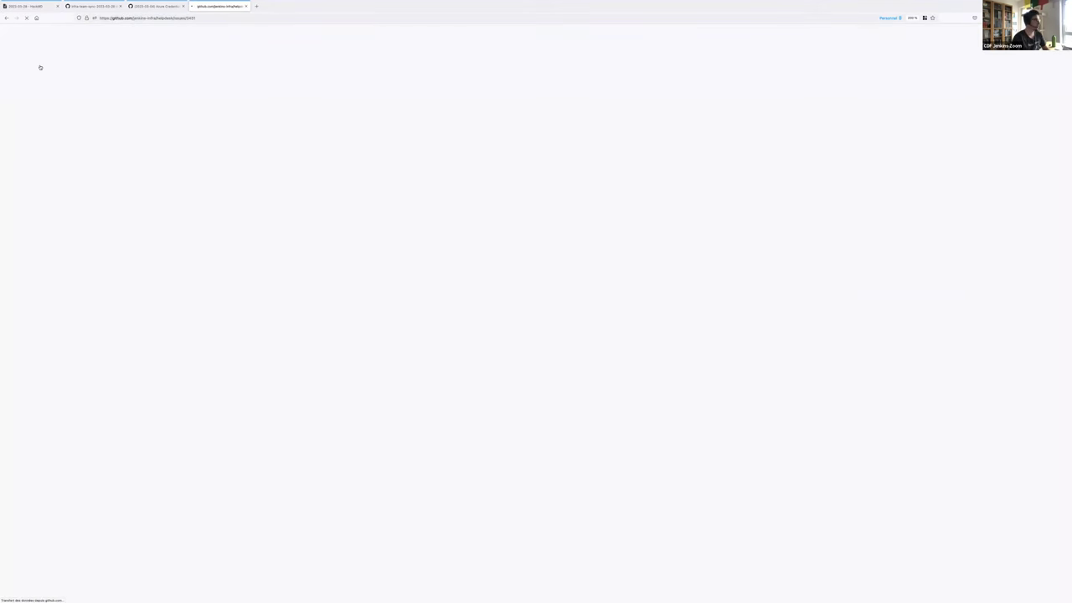
scroll(149, 233, "down", 5)
scroll(148, 234, "down", 15)
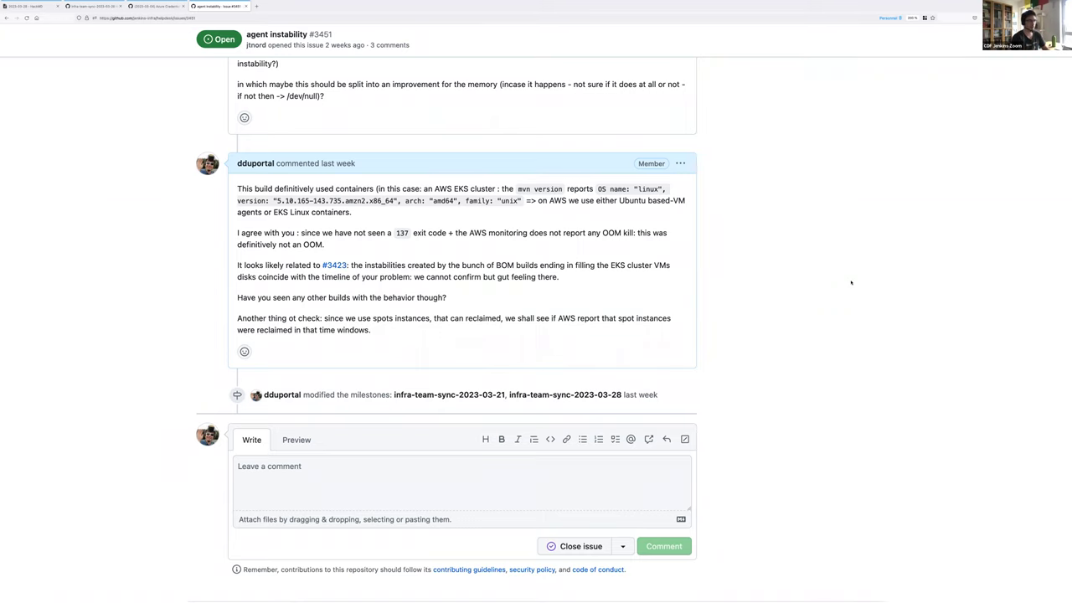
Set the "agent instability" issue's milestone to infra-team-sync-2023-04-04
scroll(904, 295, "up", 20)
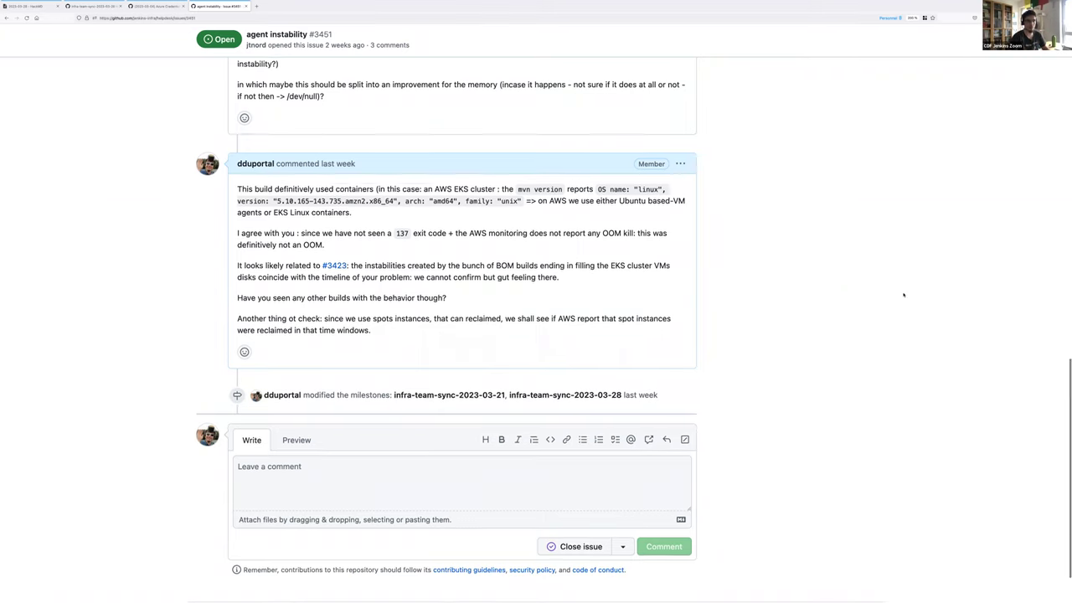
scroll(916, 339, "down", 1)
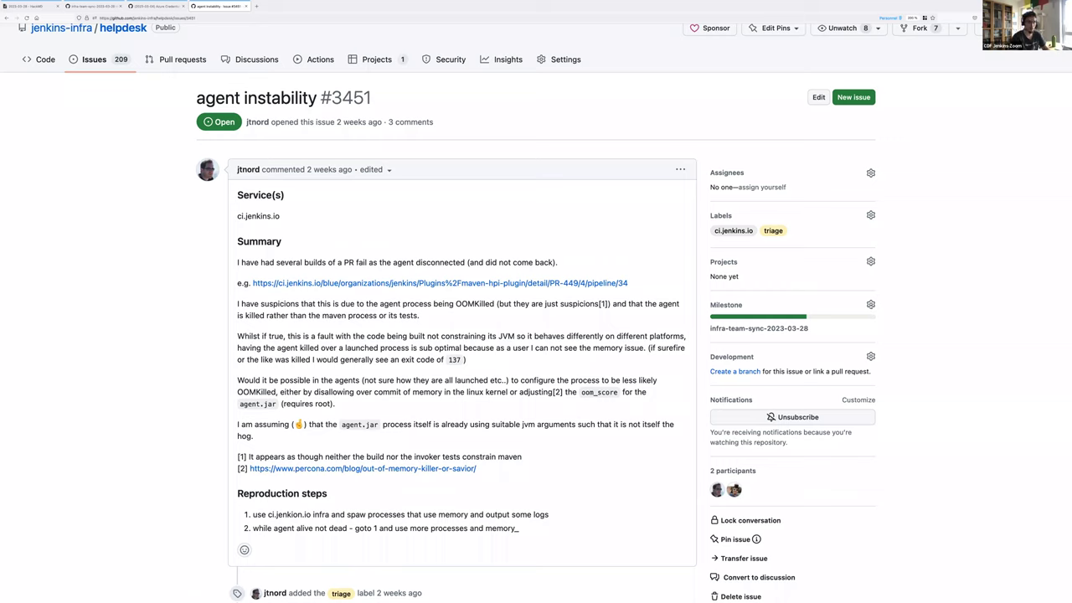
left_click(869, 304)
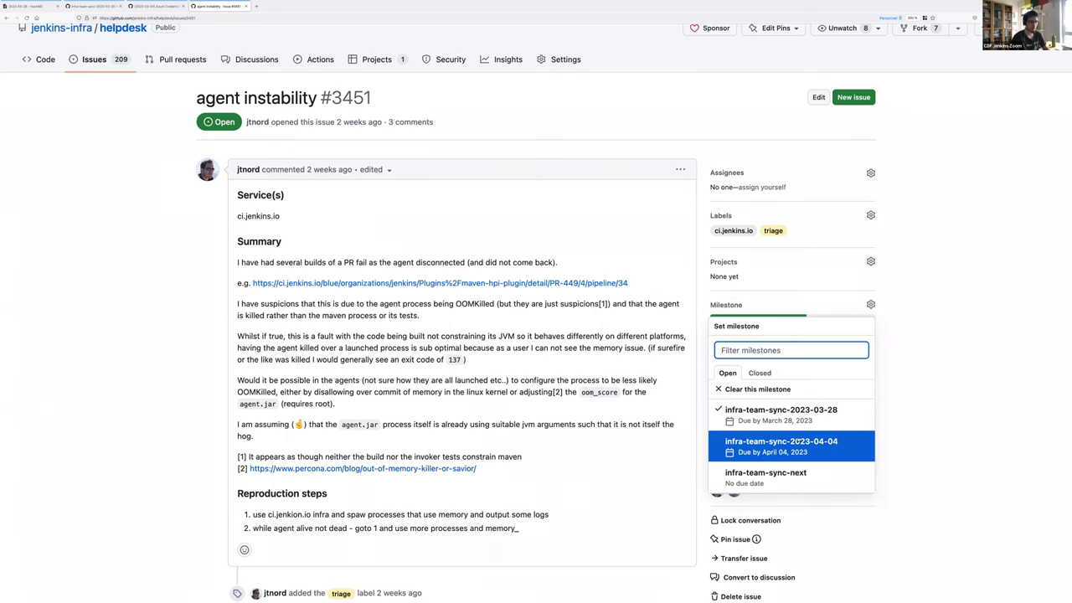
left_click(796, 442)
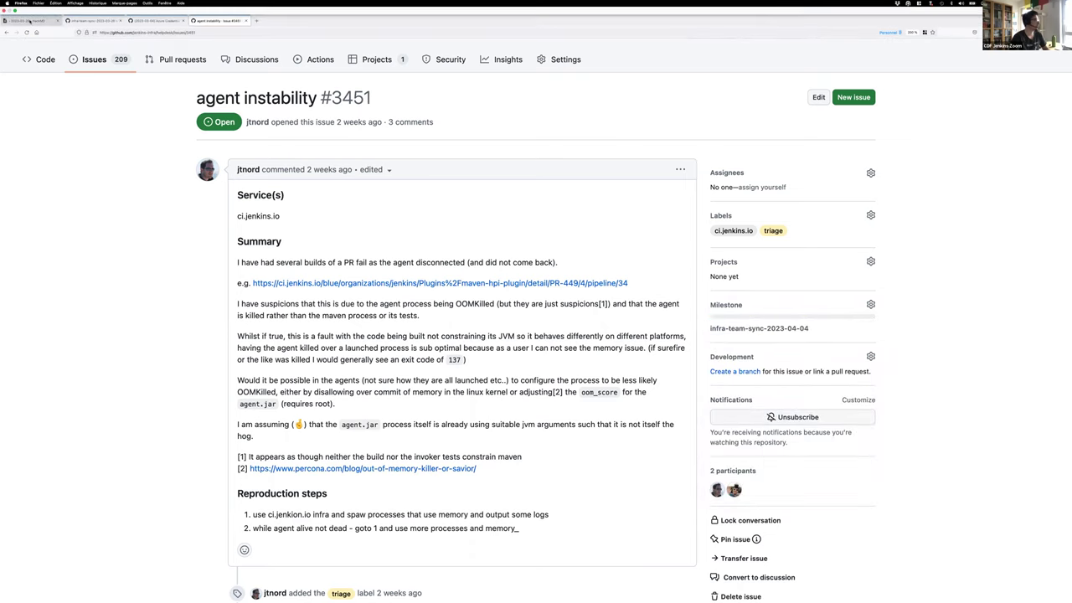
Open the "Grant limited access to release.ci to some security team folks" issue from the notes and read its discussion
key("super+1")
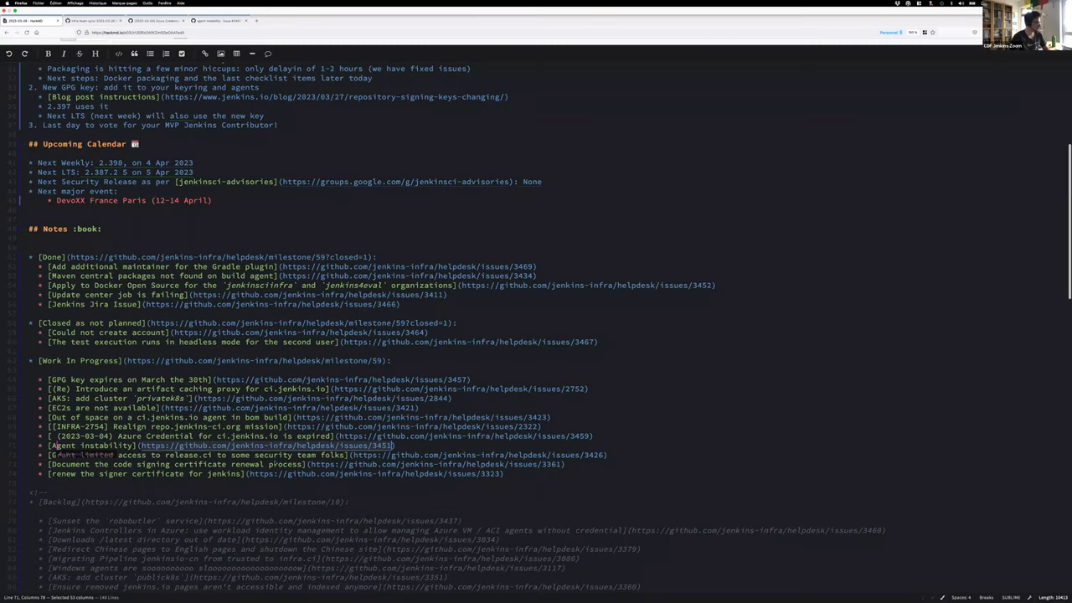
left_click(269, 464)
left_click(352, 455)
key("shift+End")
key("ctrl+c")
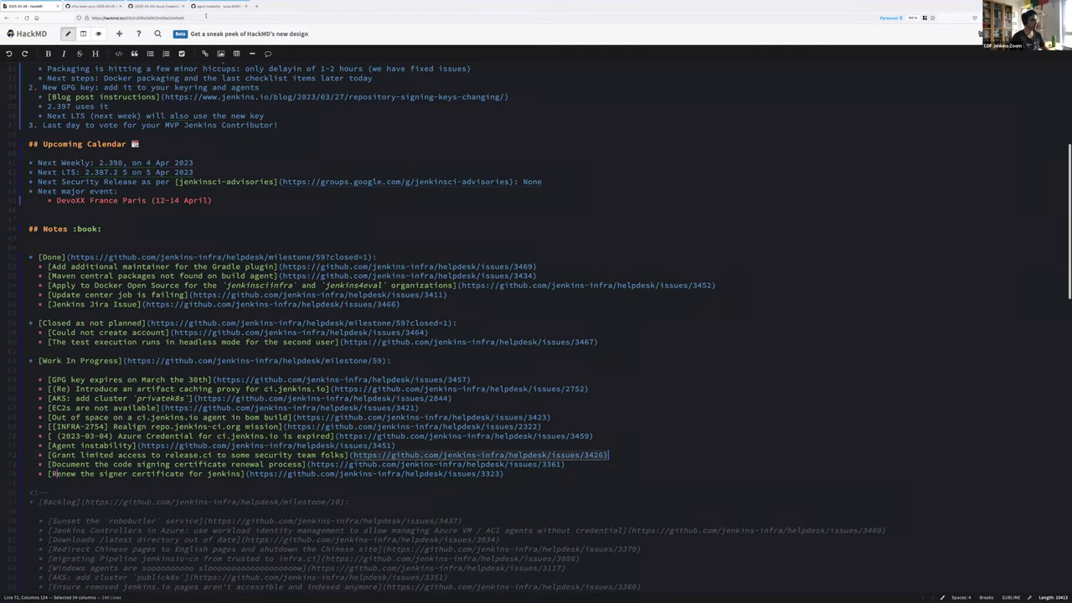
left_click(243, 8)
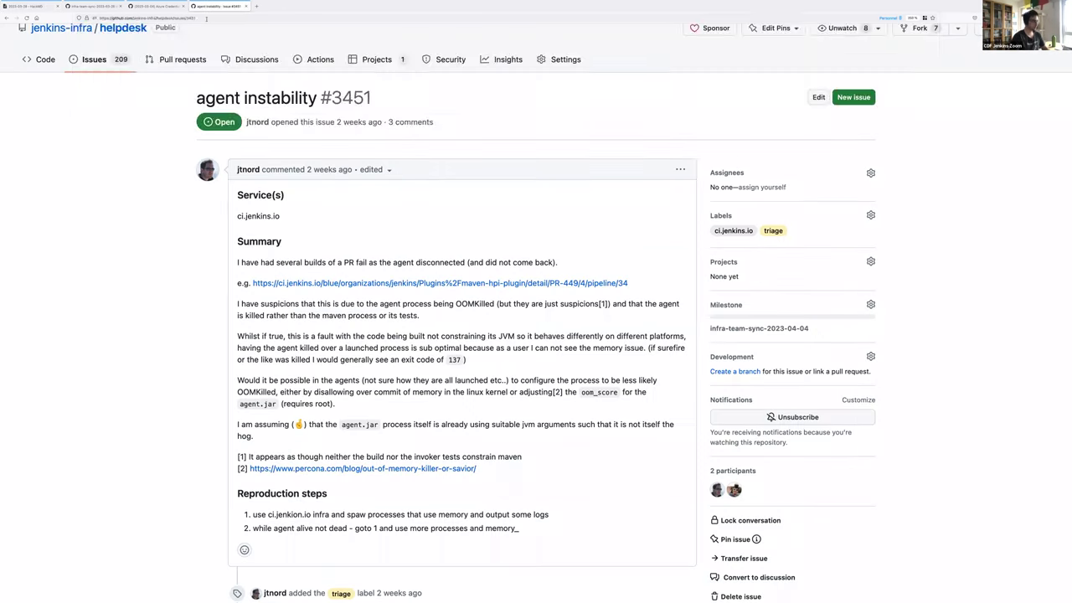
key("ctrl+l")
key("ctrl+v")
key("Return")
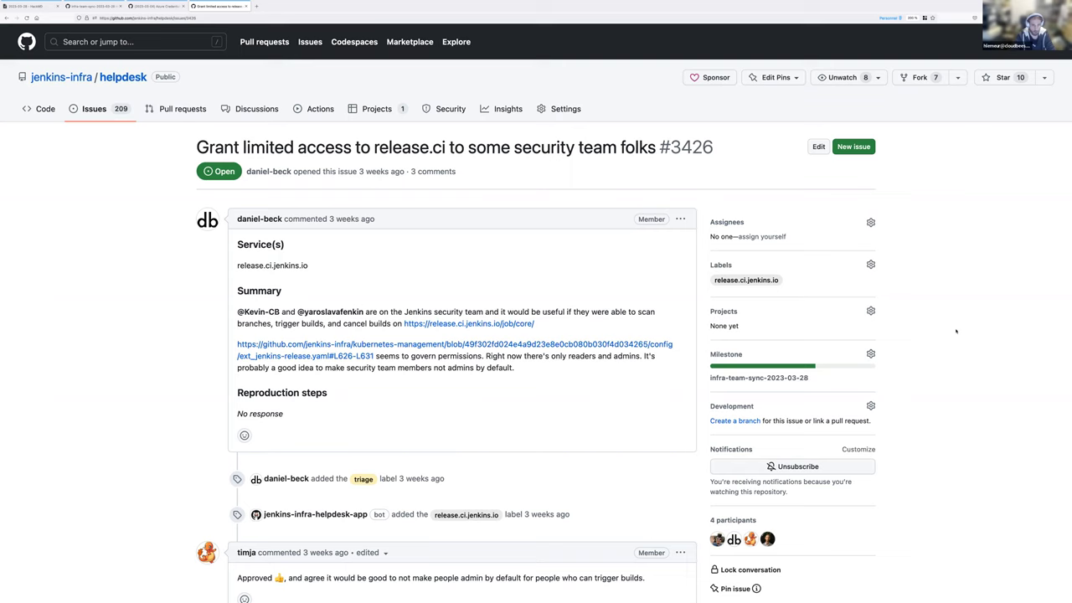
scroll(955, 330, "down", 20)
Set the limited release.ci access issue's milestone to infra-team-sync-2023-04-04 and close the Azure Credential issue page
scroll(955, 330, "up", 20)
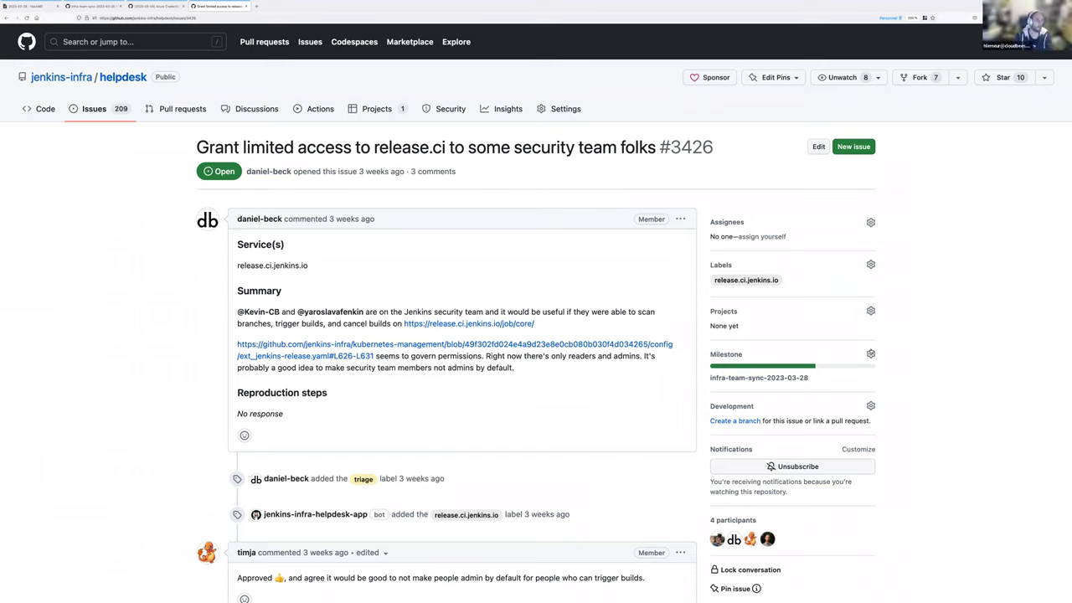
left_click(870, 353)
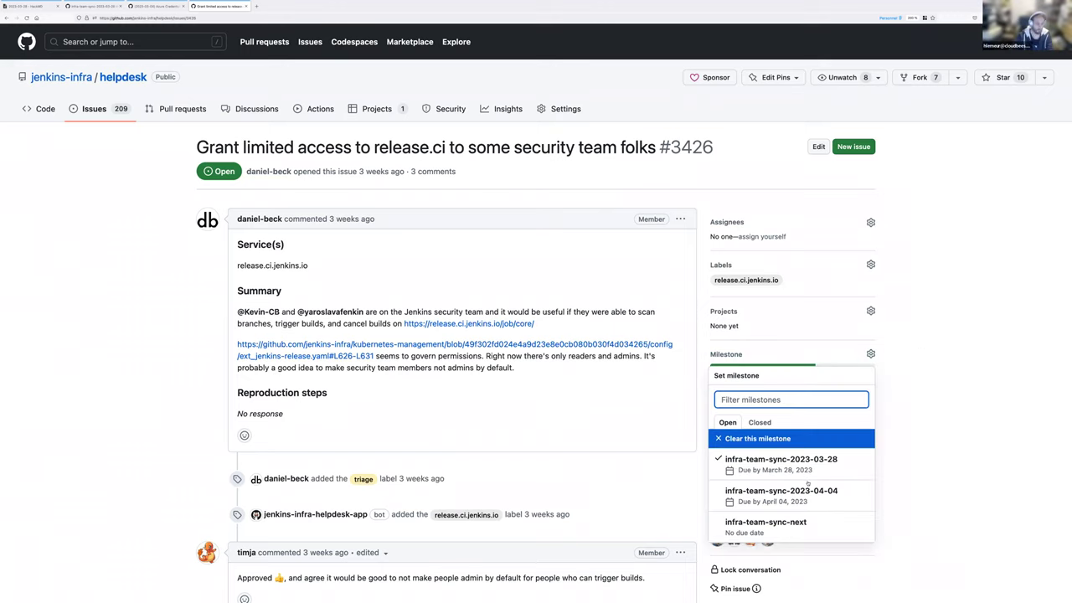
left_click(943, 396)
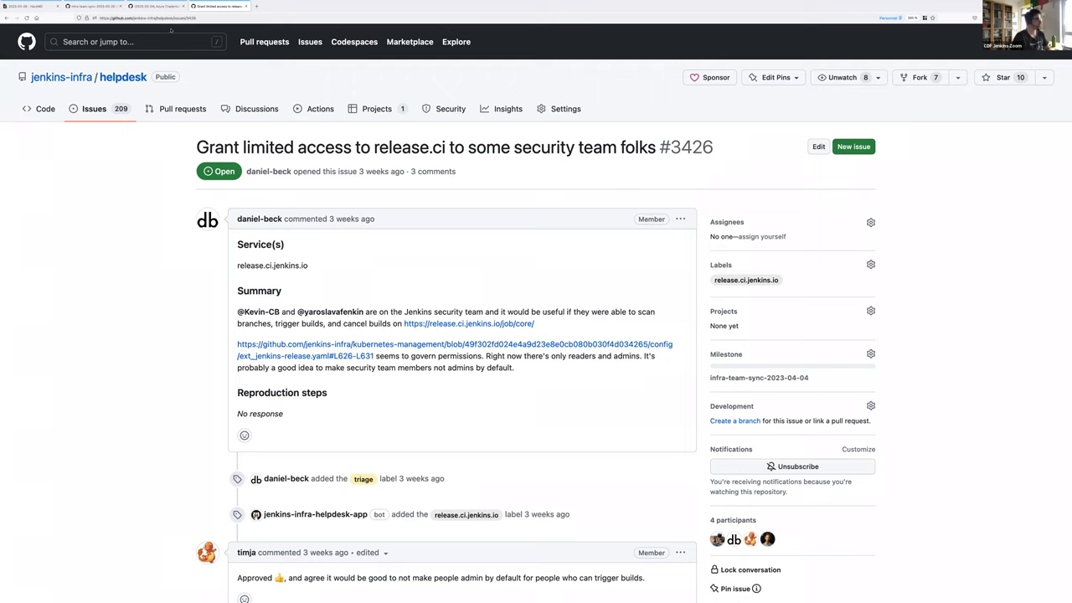
left_click(184, 6)
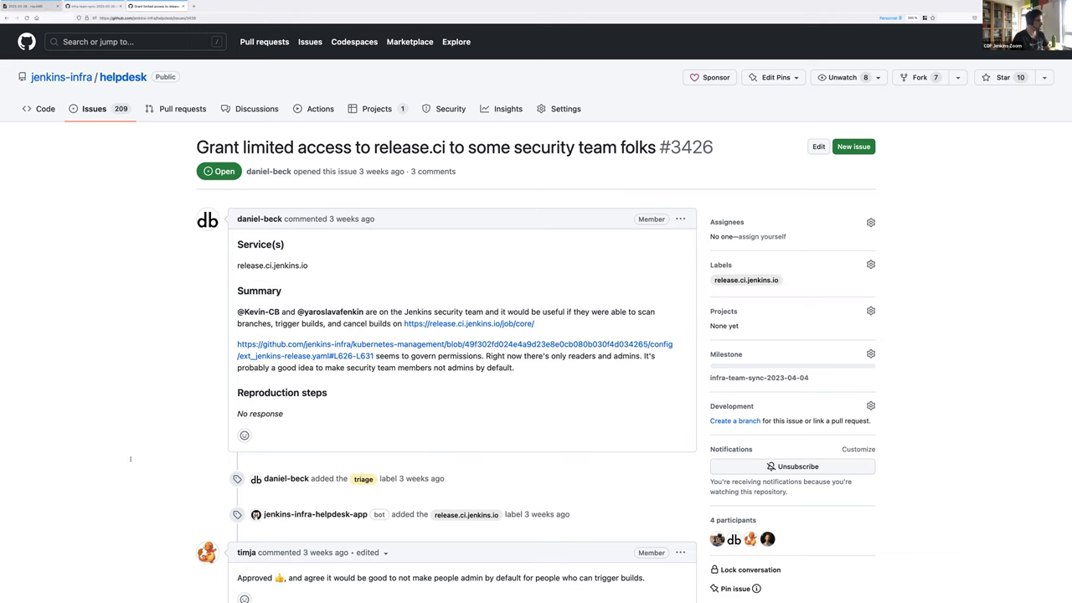
Return to the meeting notes and go to the "Document the code signing certificate renewal process" item
key("super+1")
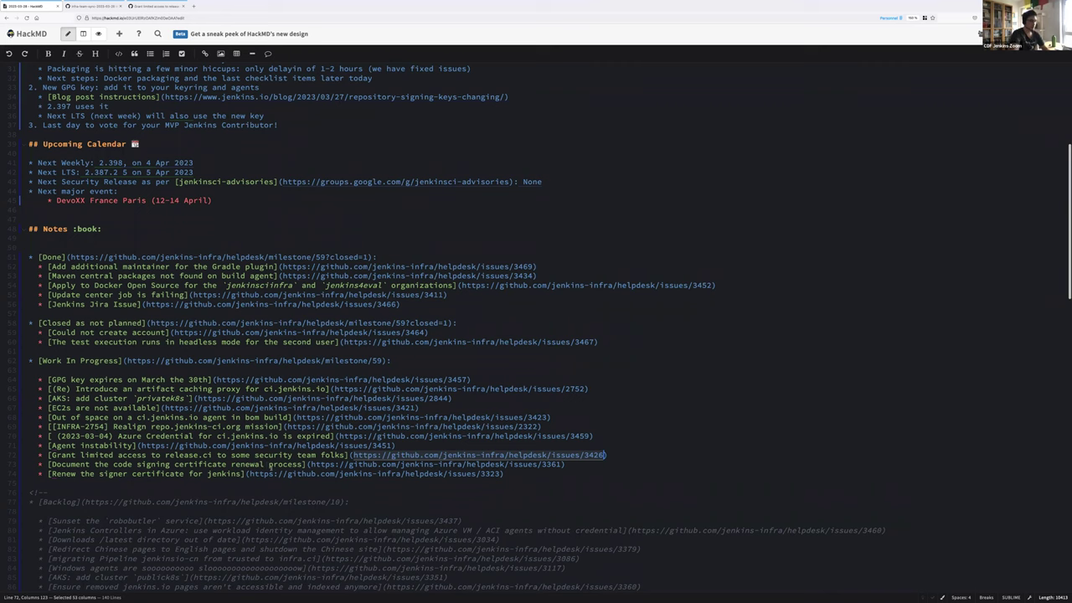
left_click(261, 464)
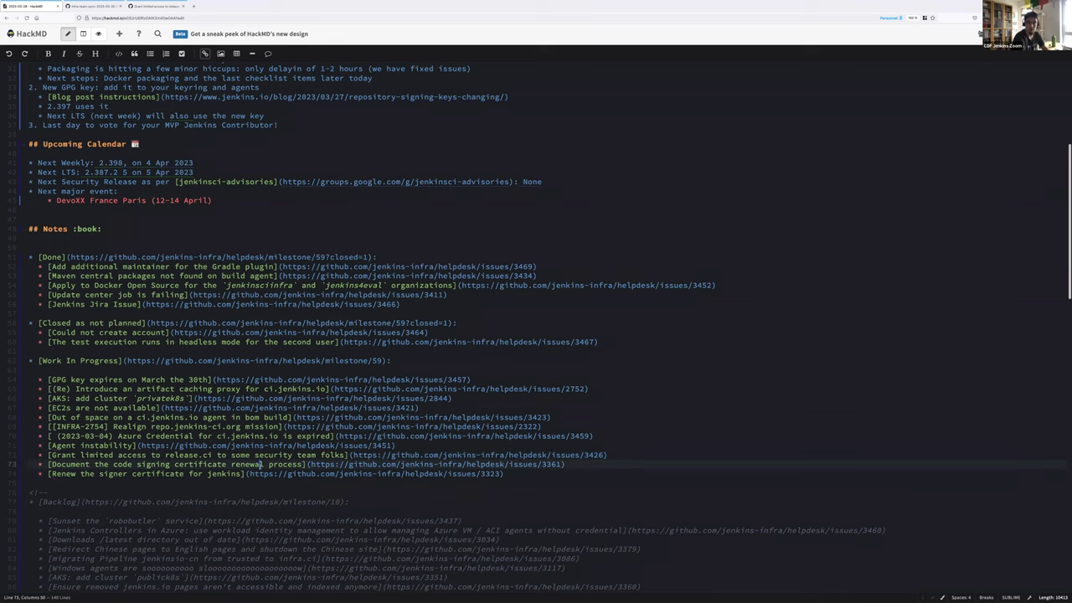